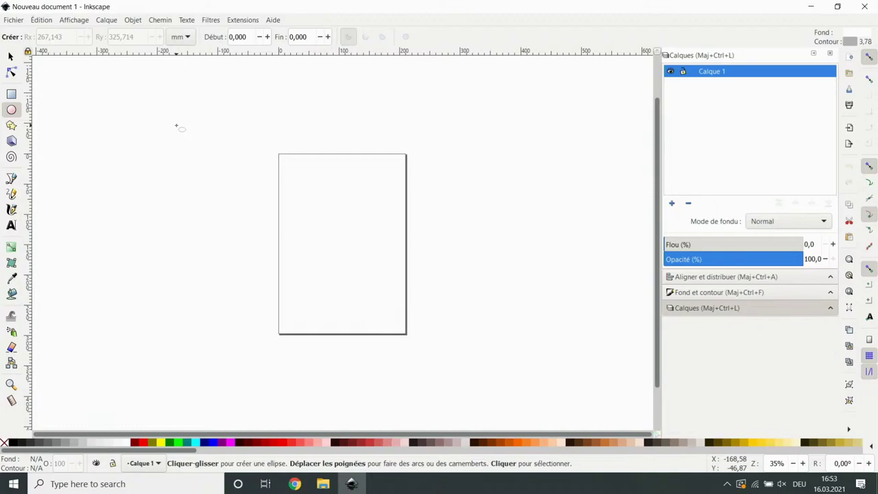
Draw an ellipse about 96 × 177 mm beside the page and a rectangle about 135 × 202 mm overlapping the page's upper edge
drag(176, 126, 235, 233)
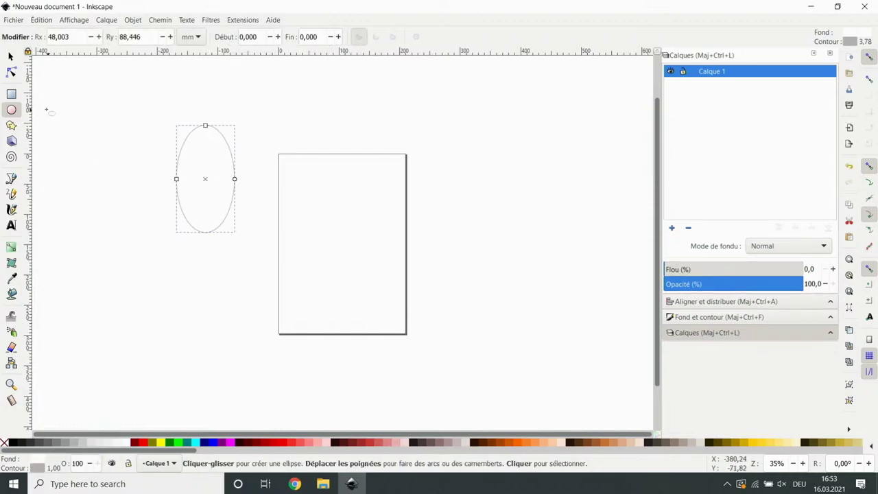
click(11, 95)
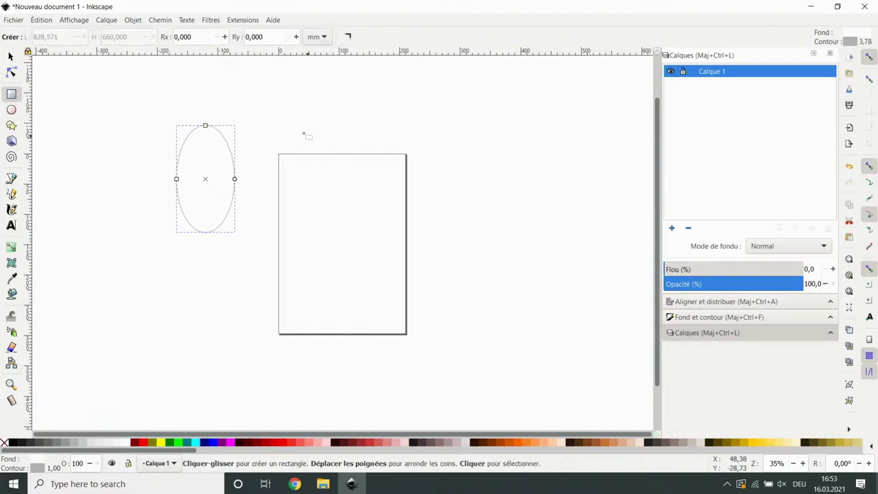
drag(296, 129, 377, 250)
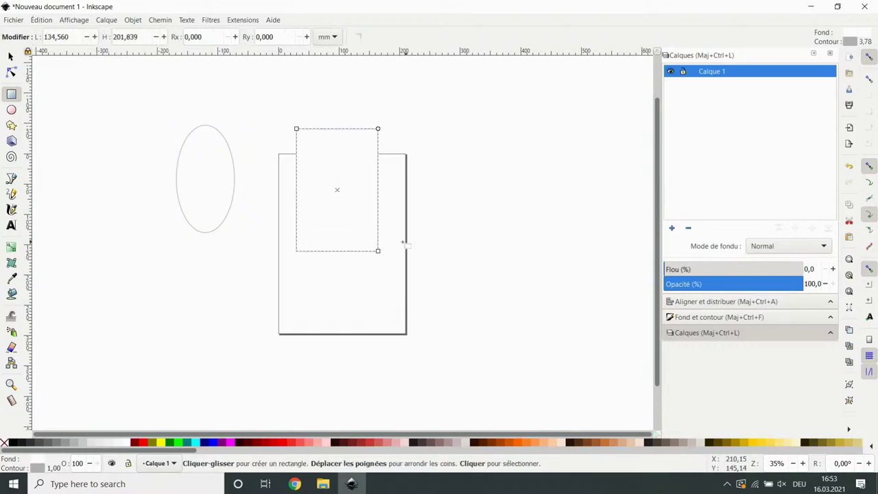
Resize the ellipse to a width of 38 mm and a height of 60 mm
click(10, 57)
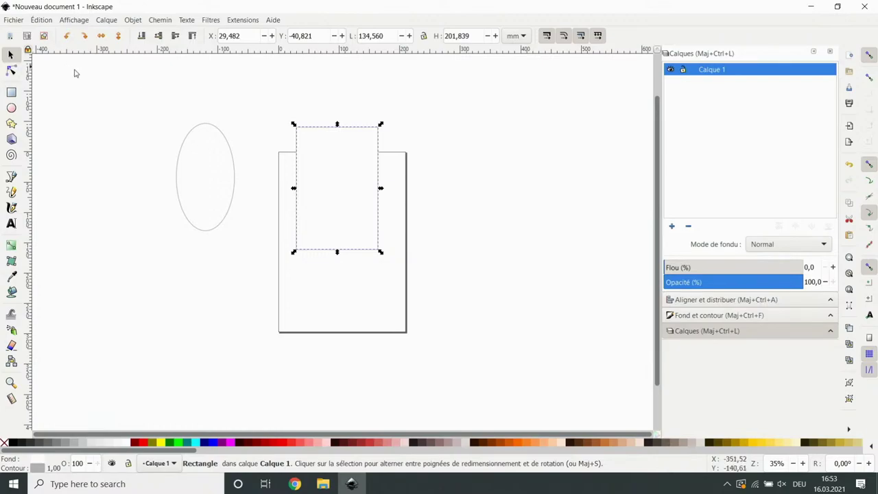
click(229, 146)
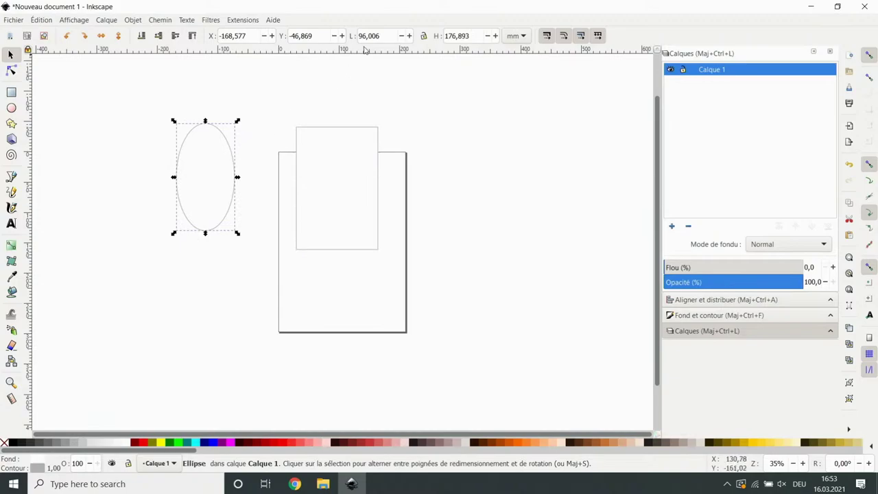
drag(381, 35, 359, 35)
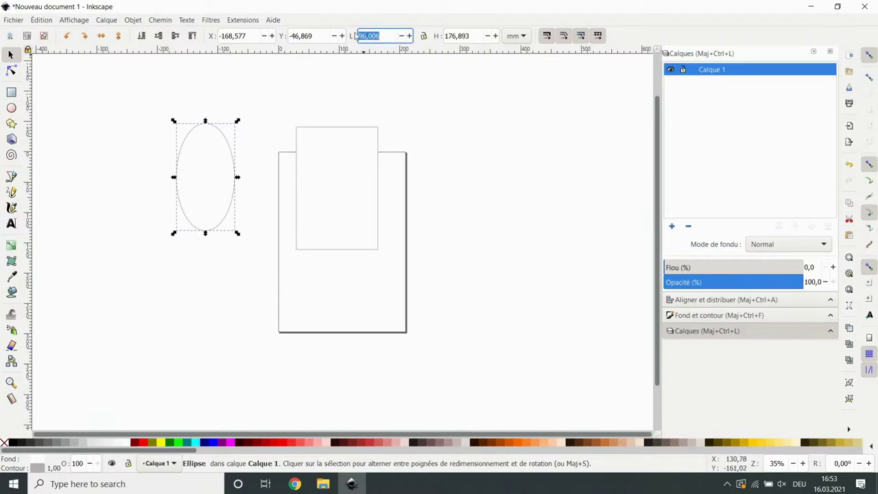
text(38)
click(473, 36)
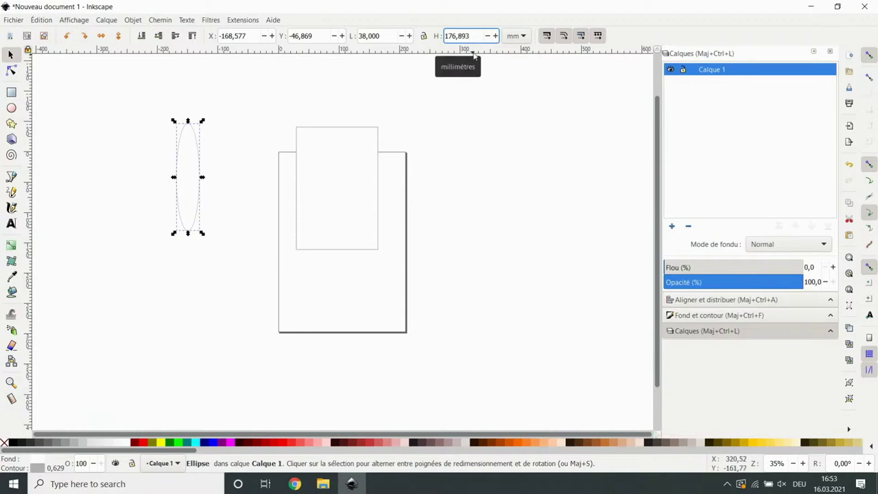
drag(471, 35, 441, 40)
text(60)
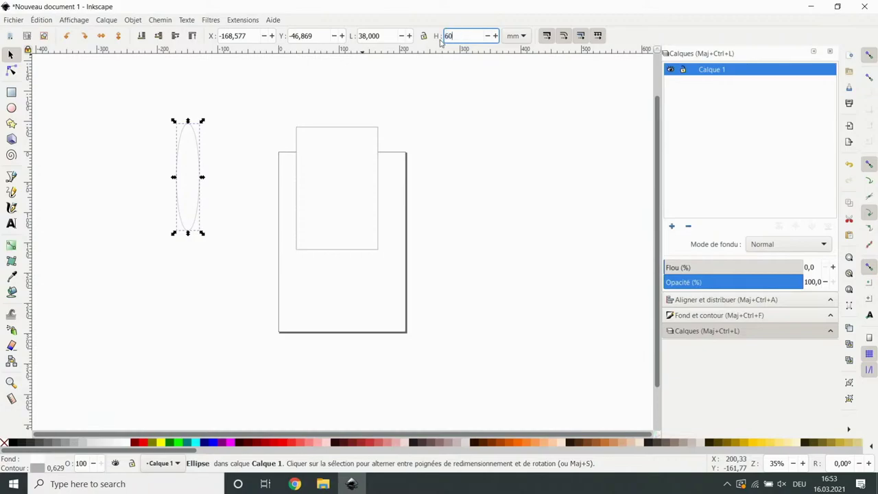
key(Return)
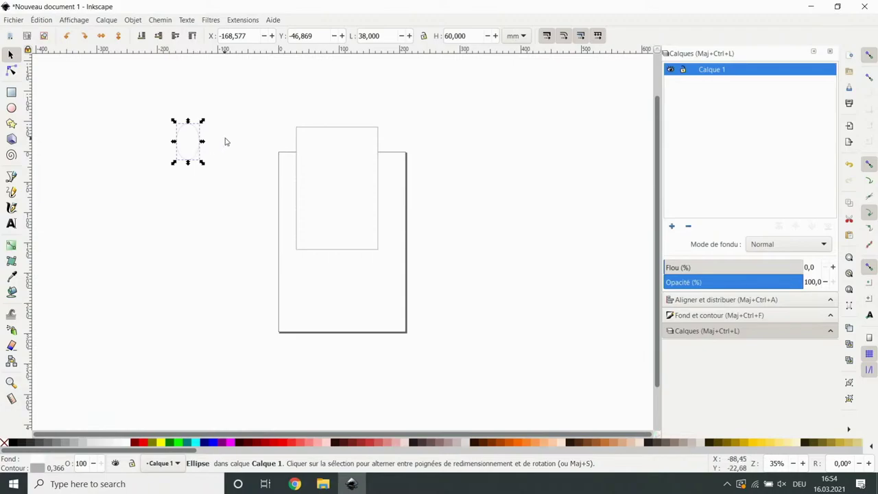
Lock the width-to-height ratio and scale the ellipse to a width of 70 mm
click(423, 36)
drag(379, 36, 356, 36)
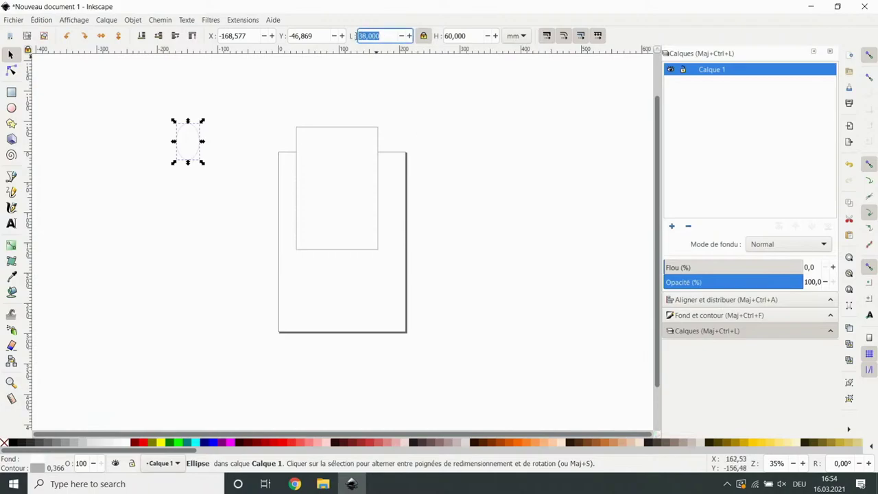
text(70)
key(Return)
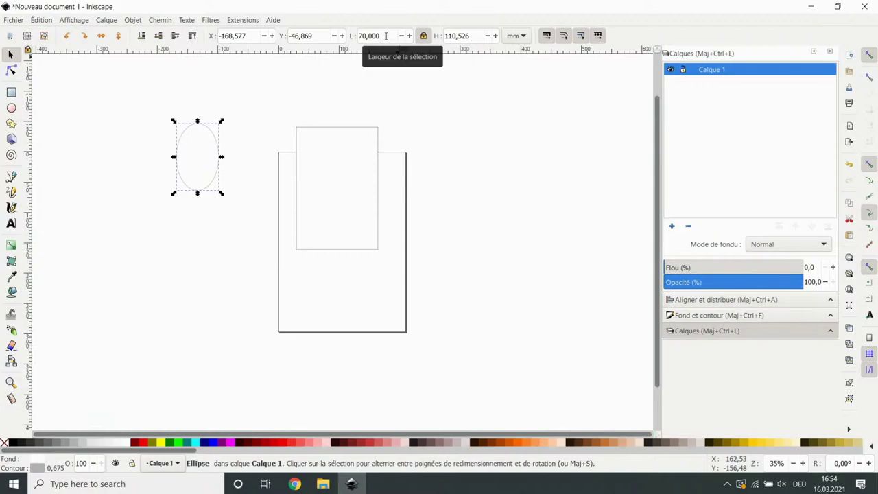
Return the ellipse to a width of 38 mm with its proportions locked, and deselect it
drag(385, 36, 347, 42)
text(38)
key(Return)
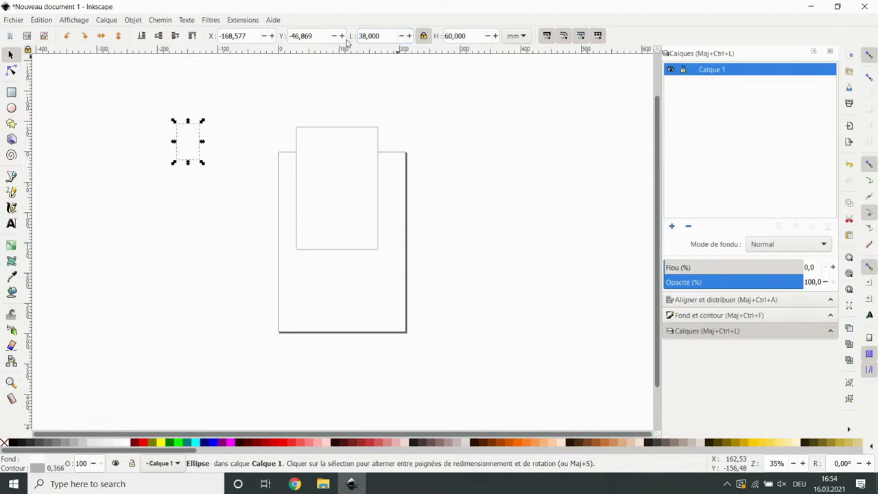
click(269, 234)
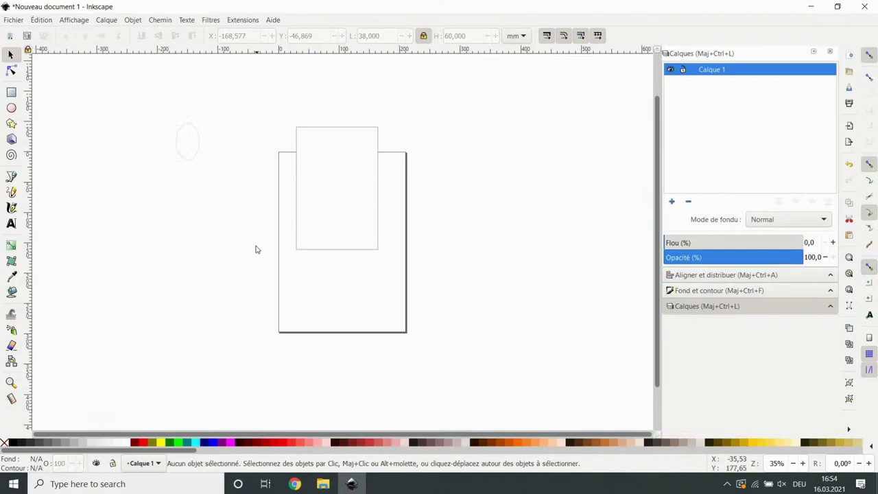
Try to size the rectangle to 21 mm wide and 49 mm high while the proportions are locked
click(363, 131)
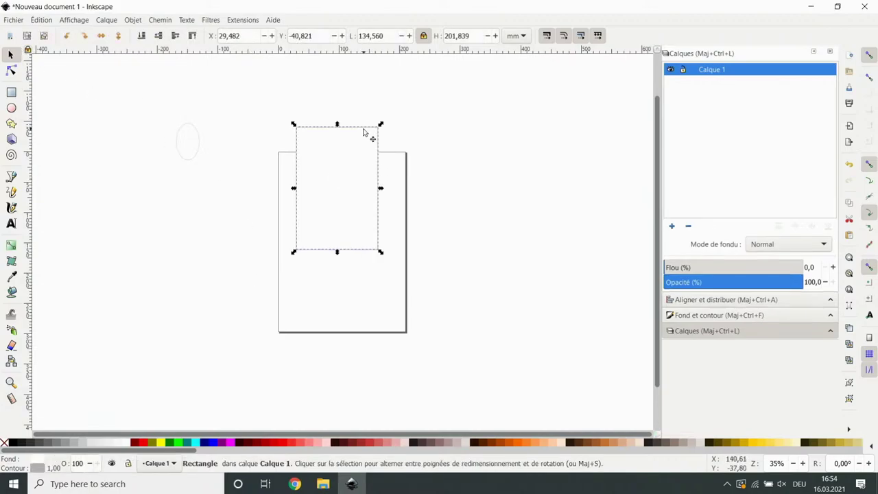
triple_click(389, 35)
text(21)
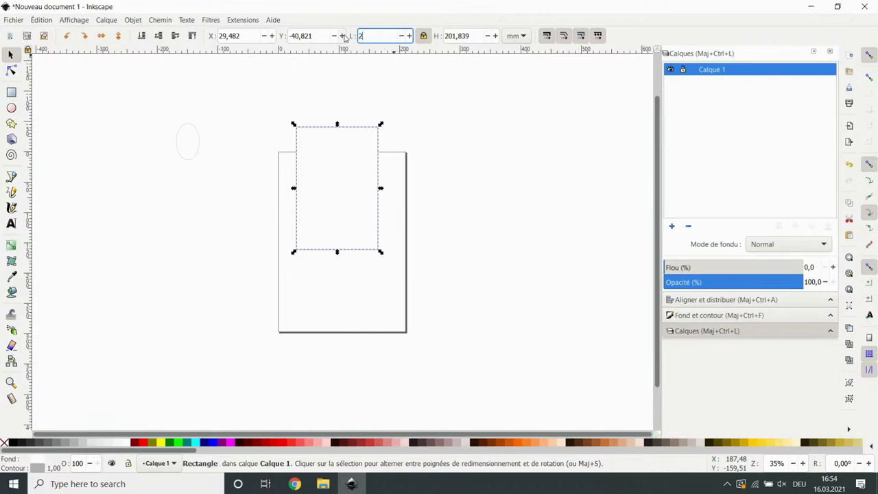
key(Return)
drag(467, 35, 443, 37)
key(BackSpace)
text(49)
key(Return)
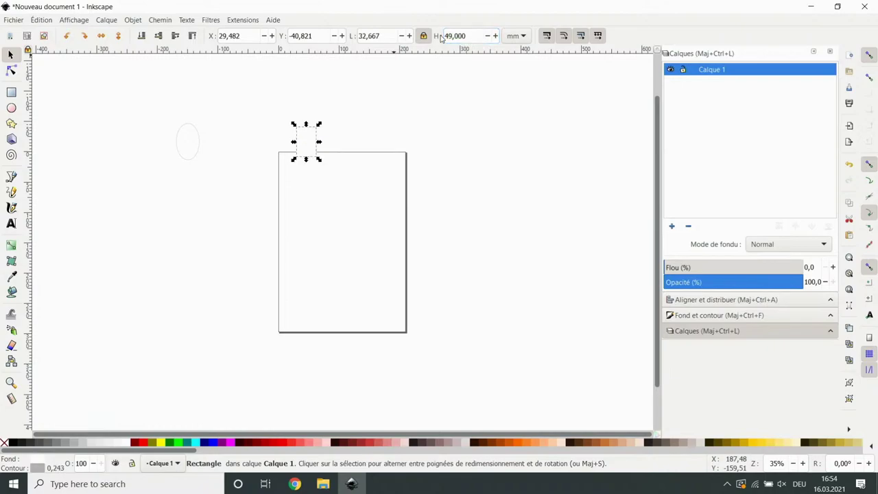
click(358, 184)
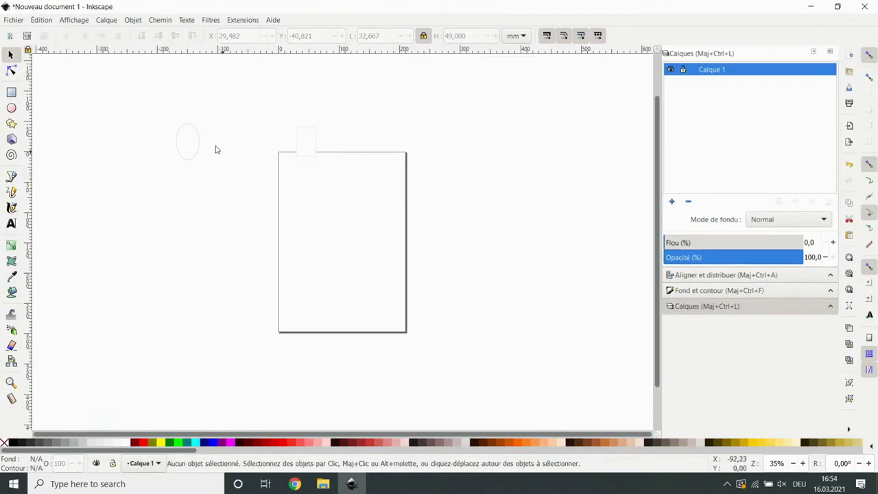
Move the ellipse and the rectangle side by side onto the page, with the rectangle at about X 86 mm, Y 88 mm
drag(195, 146, 308, 225)
drag(309, 146, 347, 221)
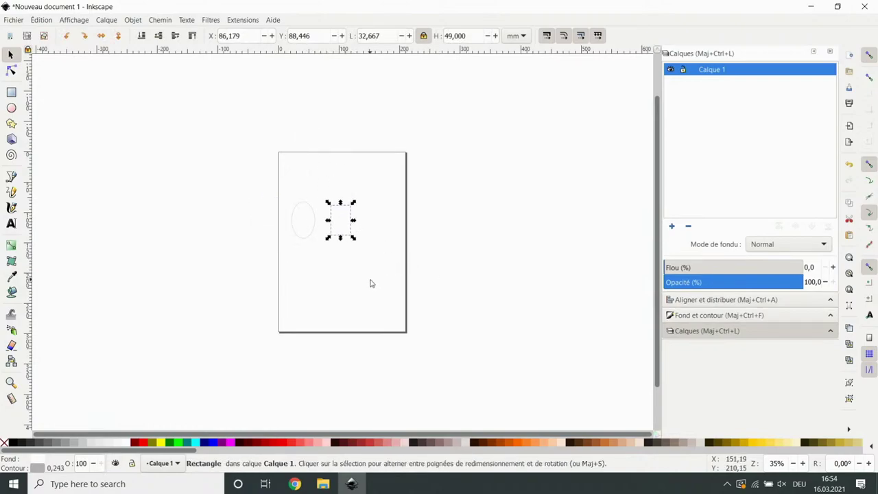
Set the rectangle's width to 21 mm
scroll(370, 282, up, 4)
scroll(370, 277, up, 5)
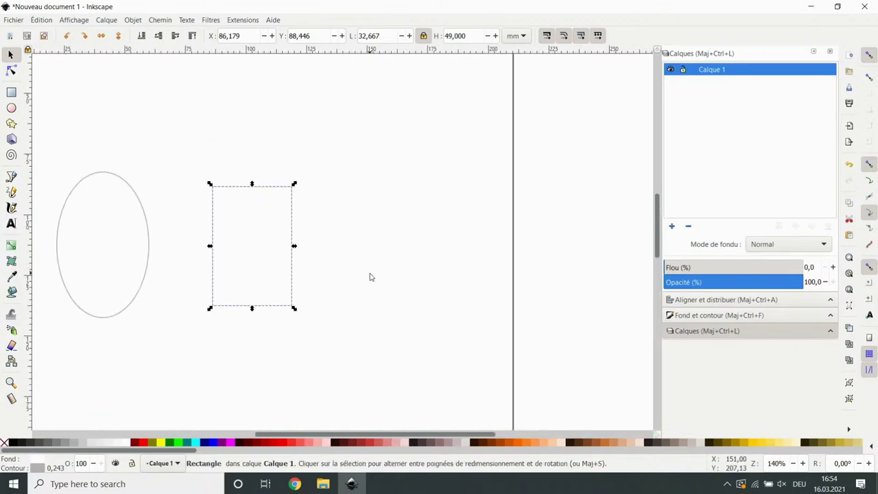
drag(410, 435, 348, 435)
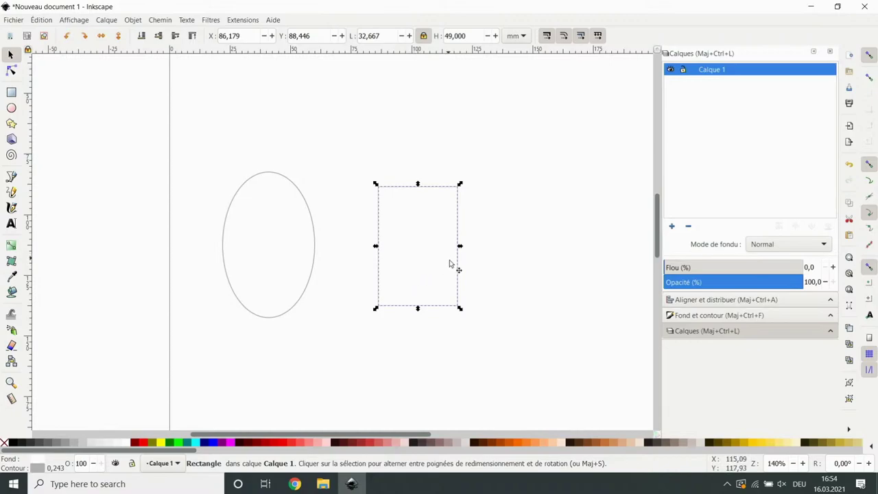
click(429, 304)
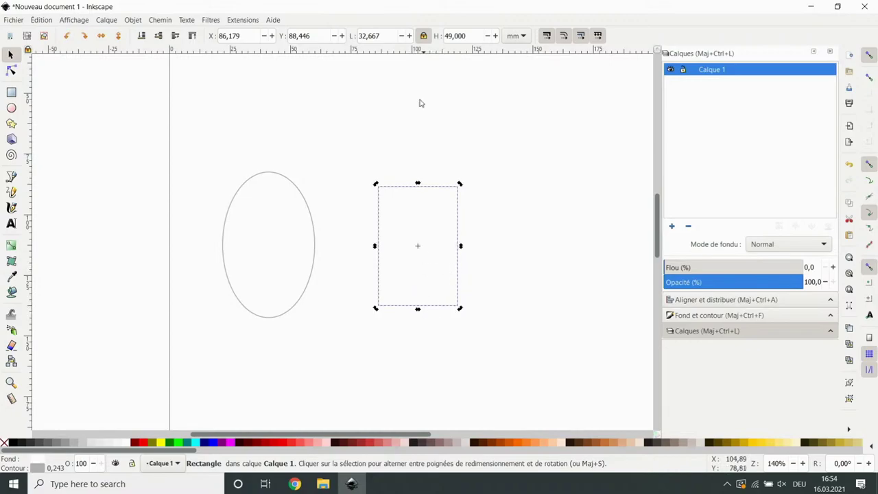
drag(381, 36, 353, 35)
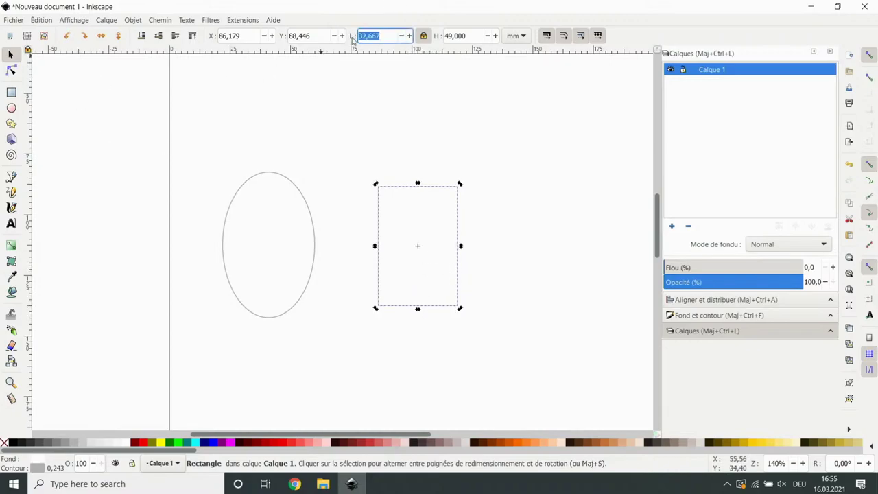
text(21)
key(Return)
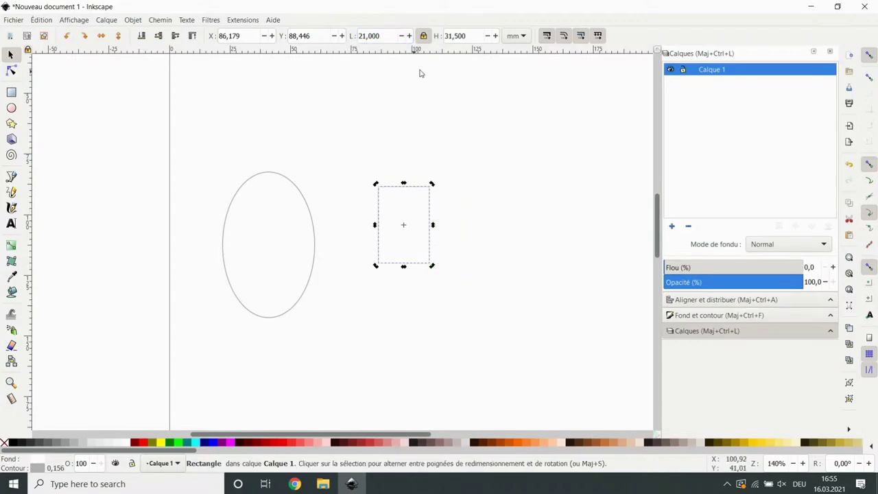
Unlock the width-to-height ratio and set the rectangle's height to 49 mm
click(423, 36)
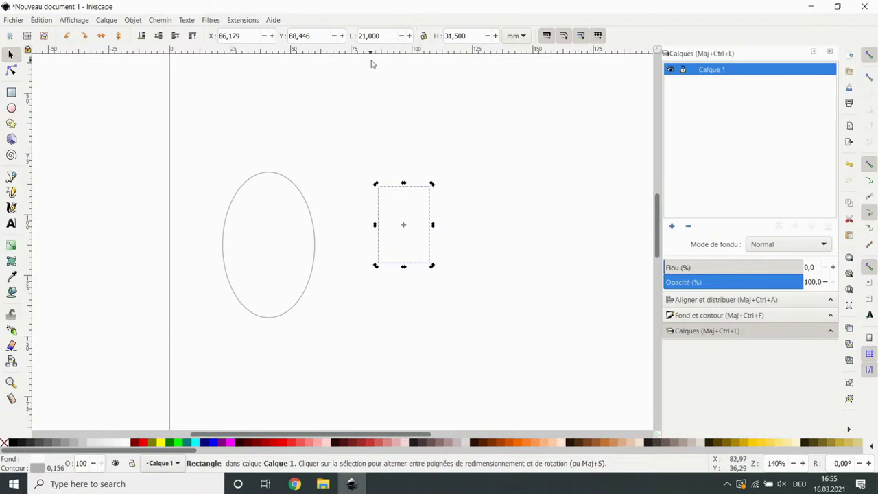
drag(381, 35, 353, 37)
drag(476, 36, 439, 38)
text(49)
key(Return)
click(473, 279)
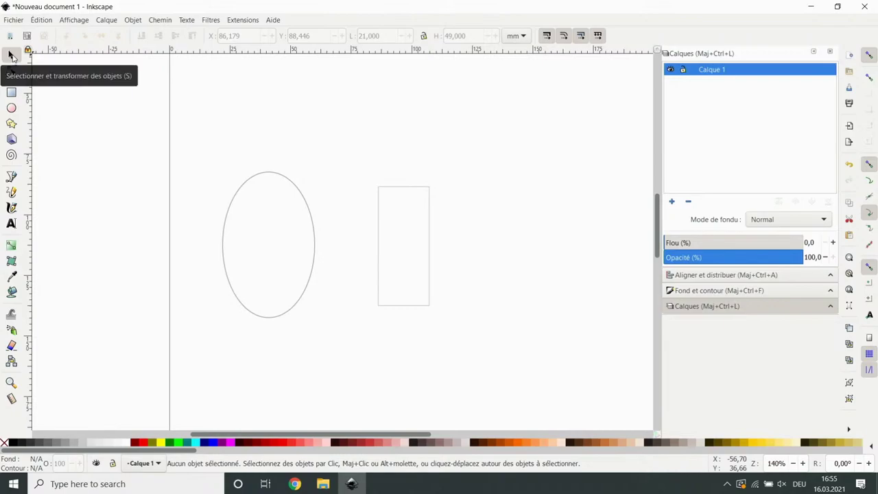
Centre the ellipse and the rectangle on each other along both the vertical and horizontal axes, relative to the selection area
drag(189, 124, 517, 365)
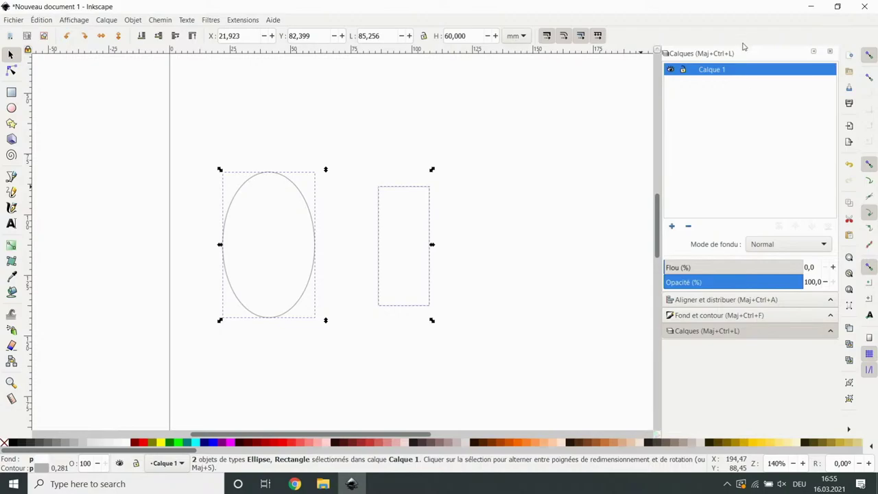
click(711, 301)
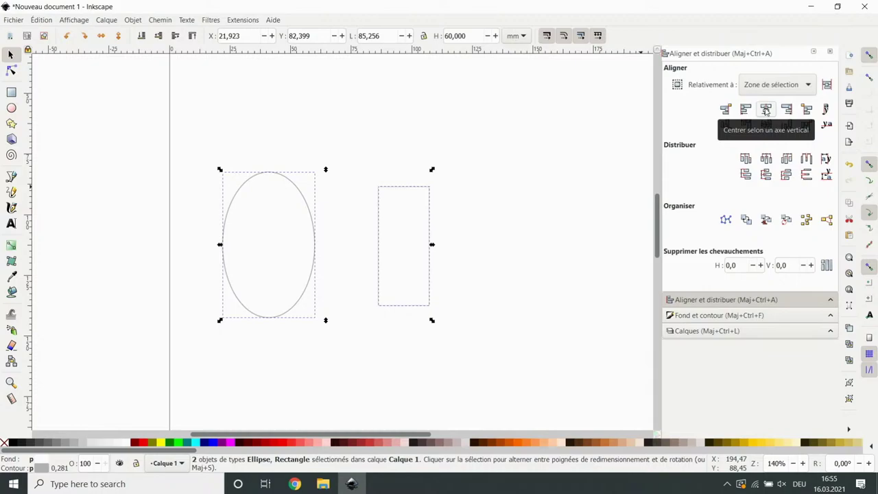
click(766, 110)
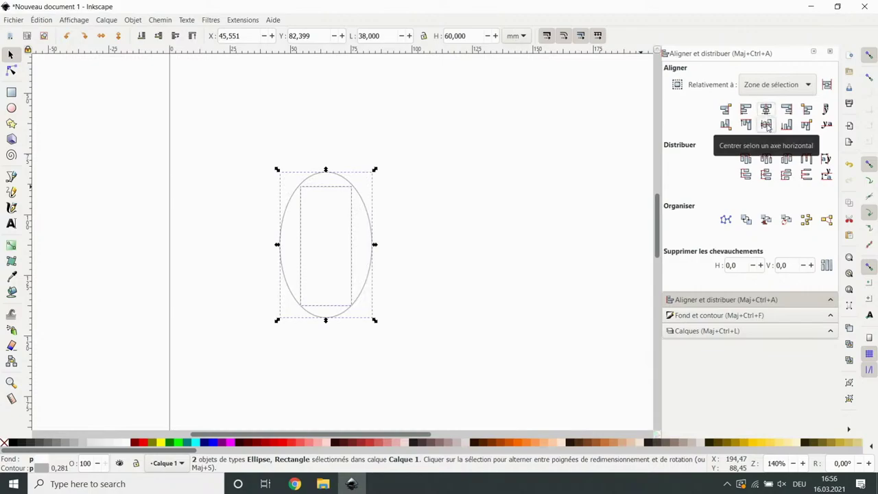
click(766, 126)
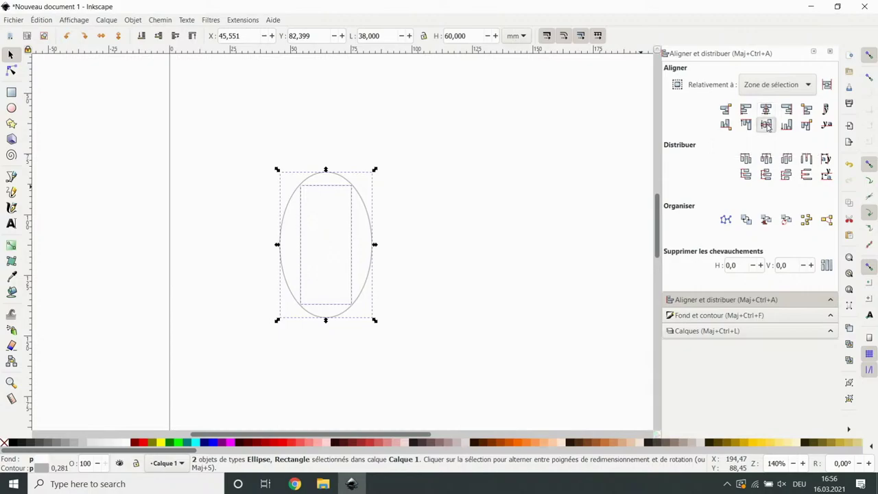
click(495, 228)
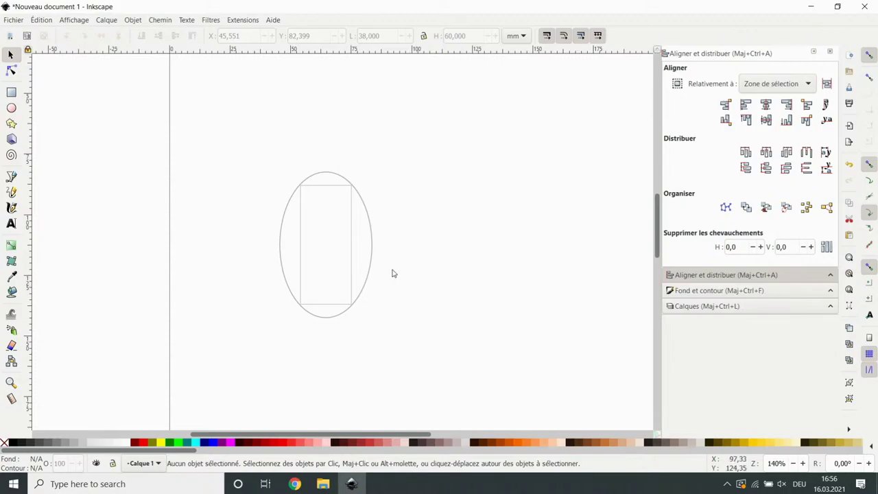
Switch to the Shaper Tools website in Chrome and open its help centre (Centre d'aide)
click(295, 484)
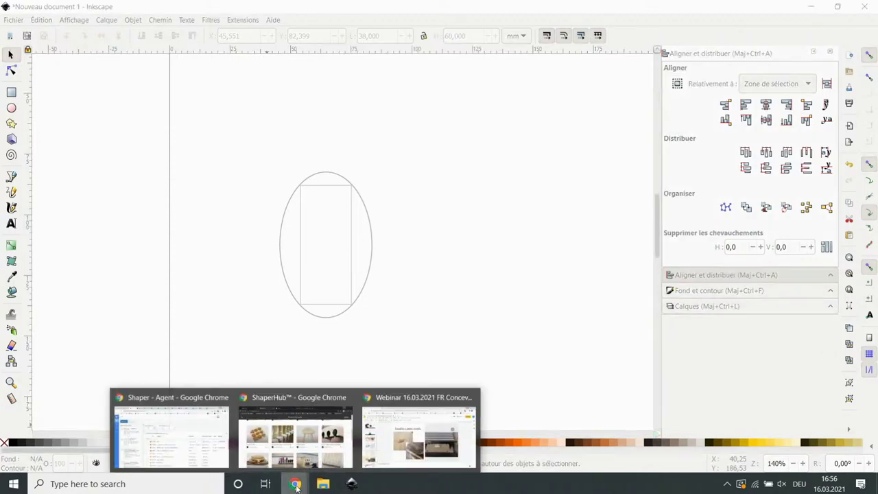
click(309, 449)
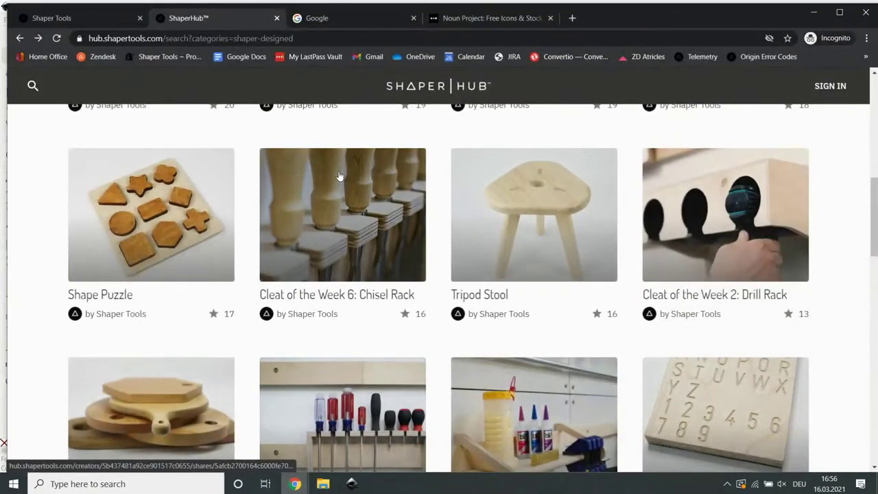
click(55, 17)
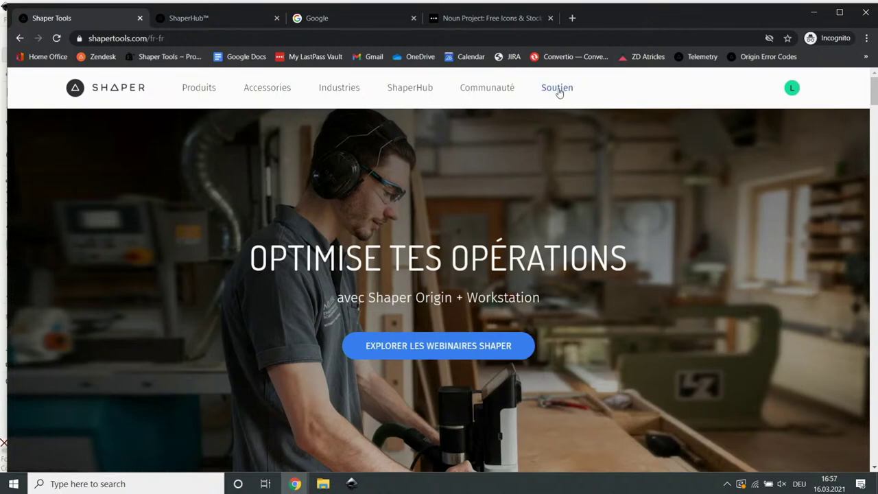
mouse_move(559, 92)
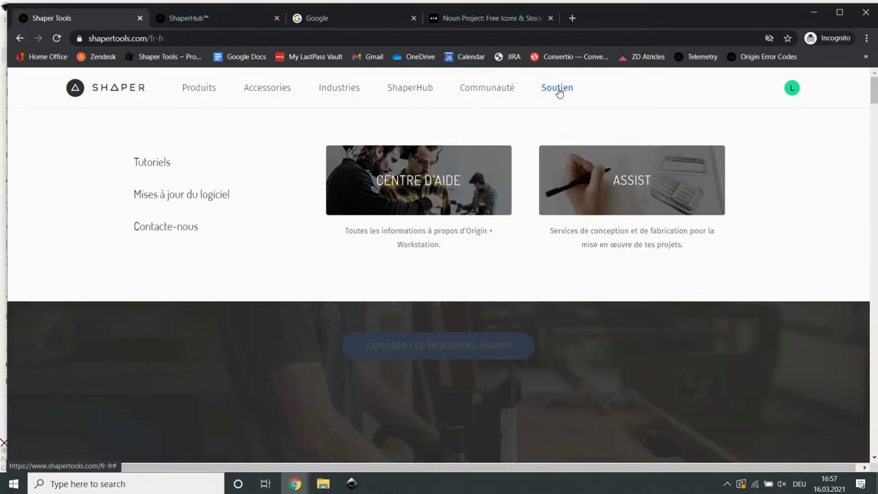
click(424, 184)
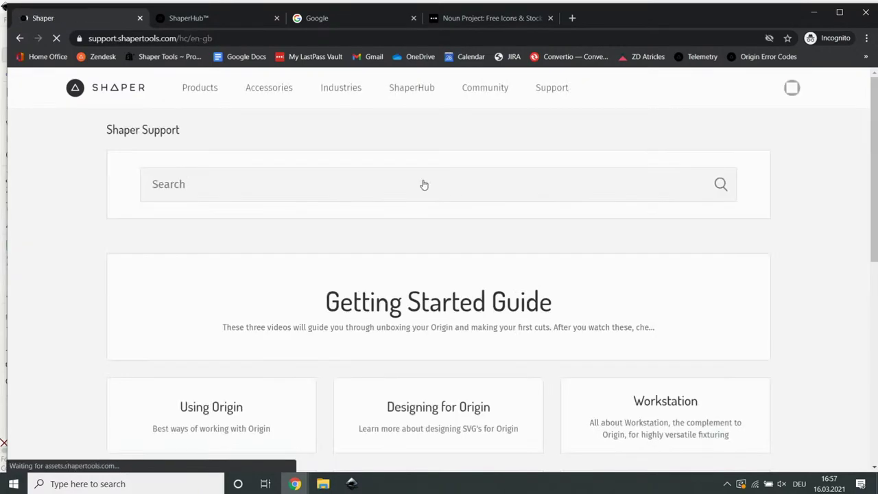
Change the help centre's address language from en-gb to fr-fr and open the French Shaper Support home page
click(406, 191)
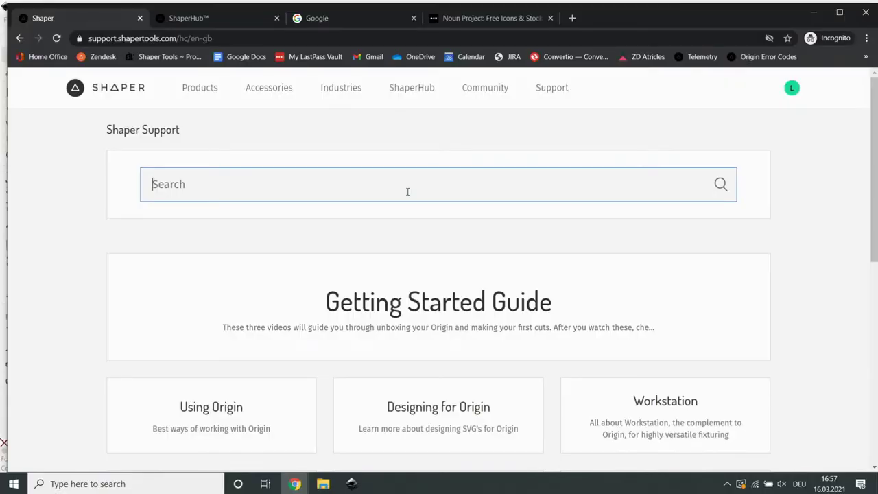
click(226, 38)
drag(239, 38, 216, 39)
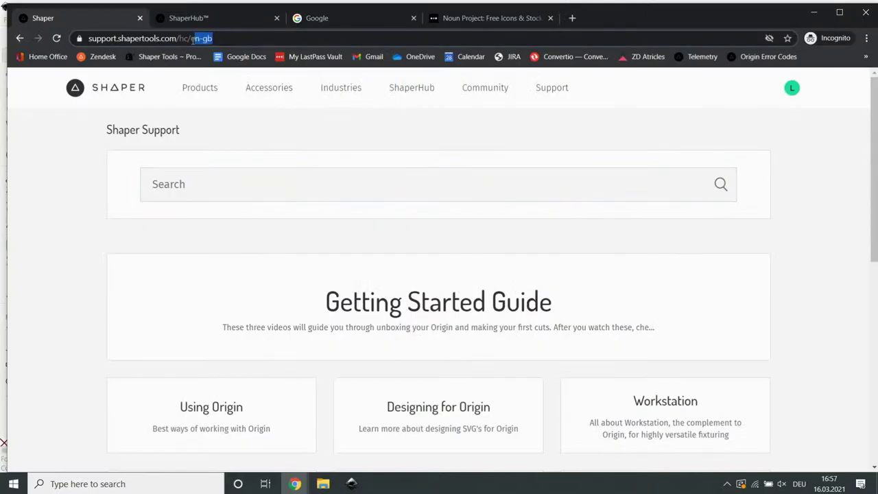
text(fr-fr)
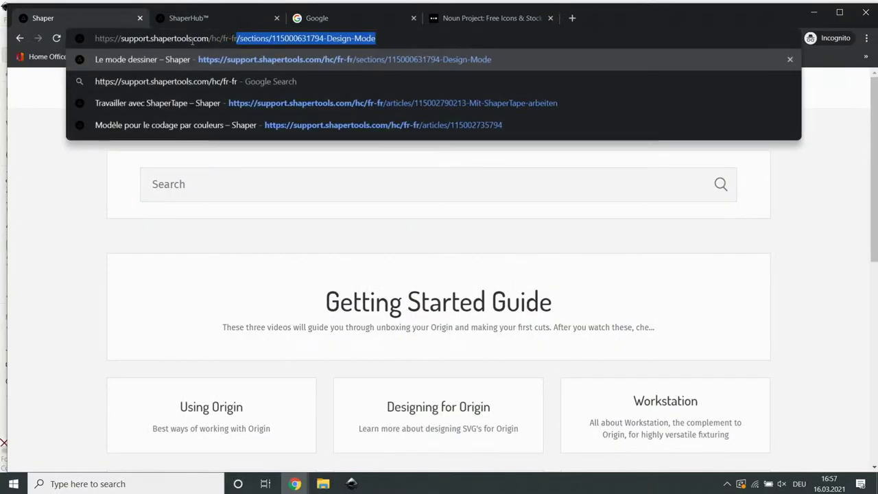
key(Return)
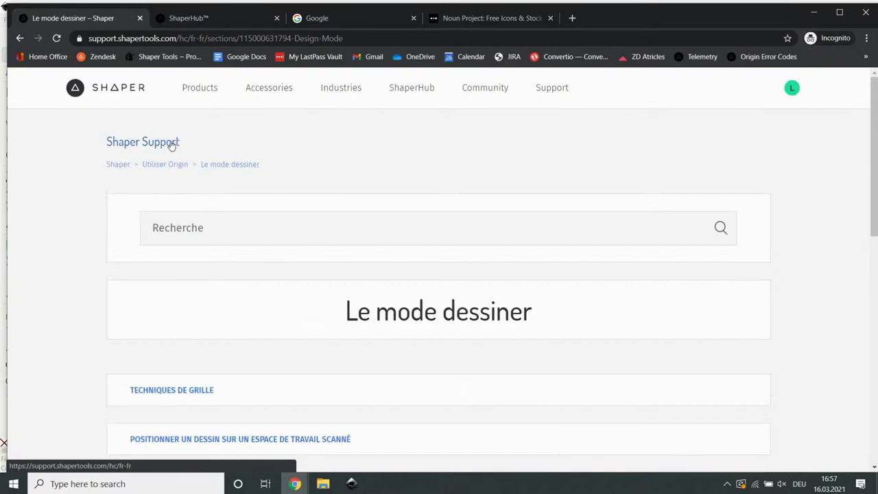
click(171, 145)
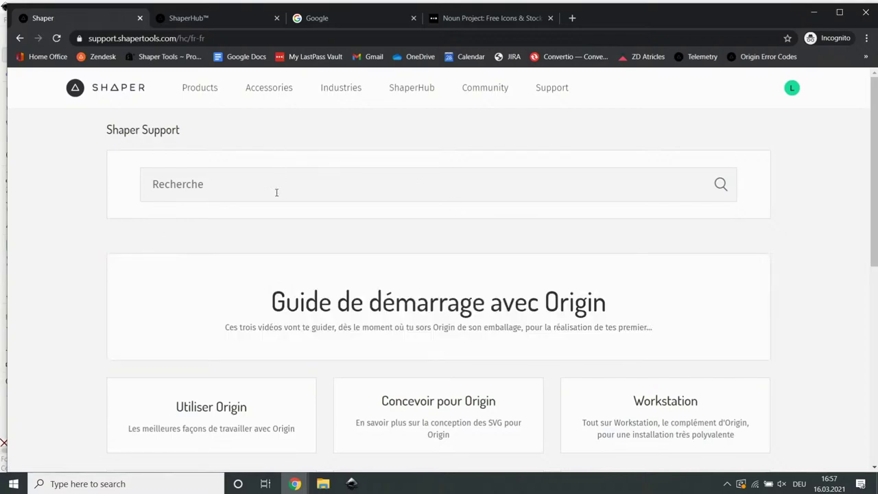
Open the Concevoir pour Origin category and look through its articles for each design program, including the Inkscape ones
scroll(284, 222, down, 1)
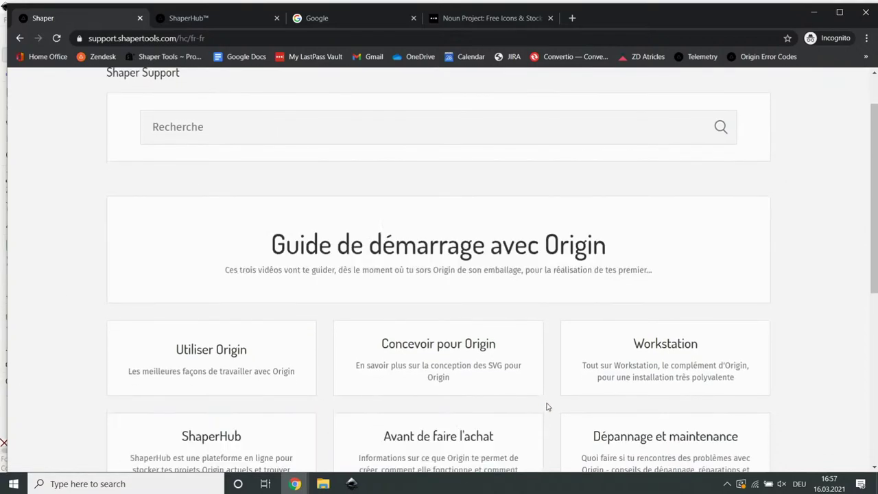
scroll(756, 371, down, 1)
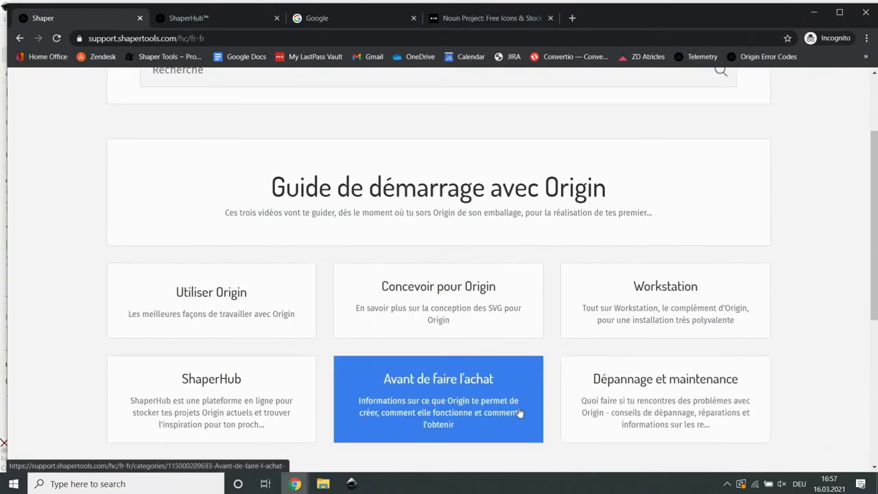
click(437, 308)
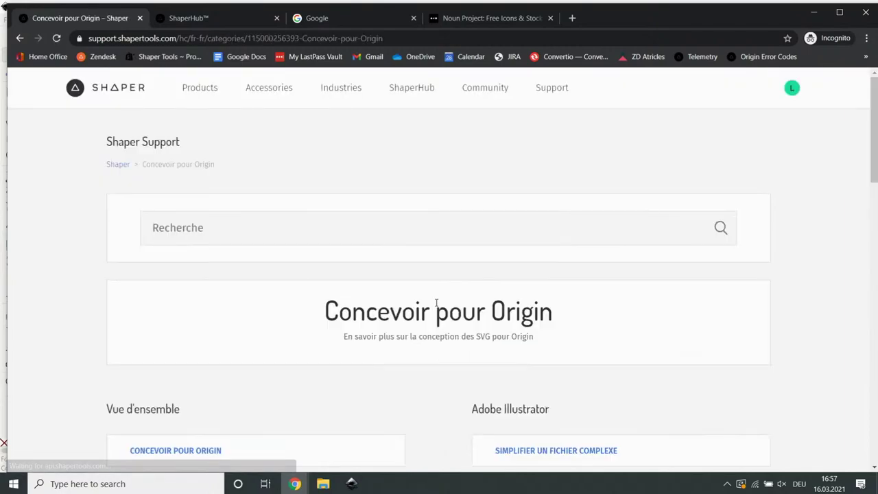
scroll(436, 302, down, 3)
scroll(436, 303, down, 2)
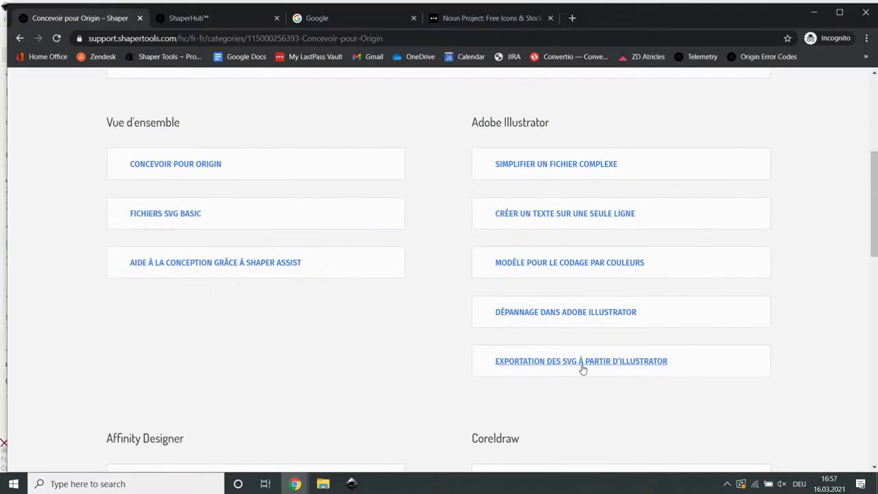
scroll(637, 376, down, 4)
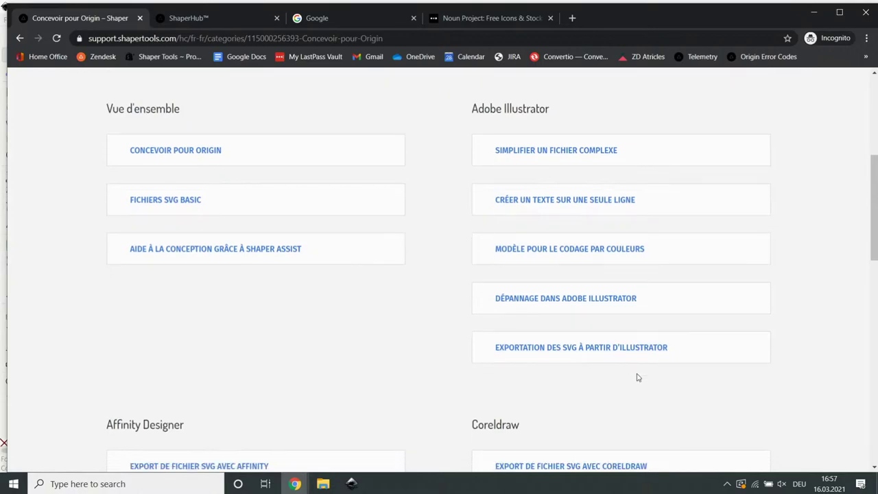
scroll(637, 368, up, 1)
scroll(98, 208, down, 3)
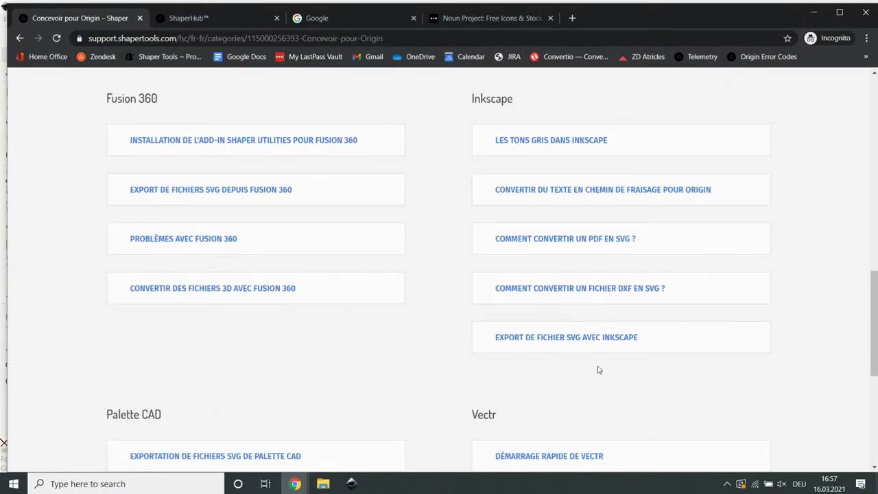
scroll(590, 356, down, 2)
scroll(572, 339, up, 3)
scroll(568, 329, up, 10)
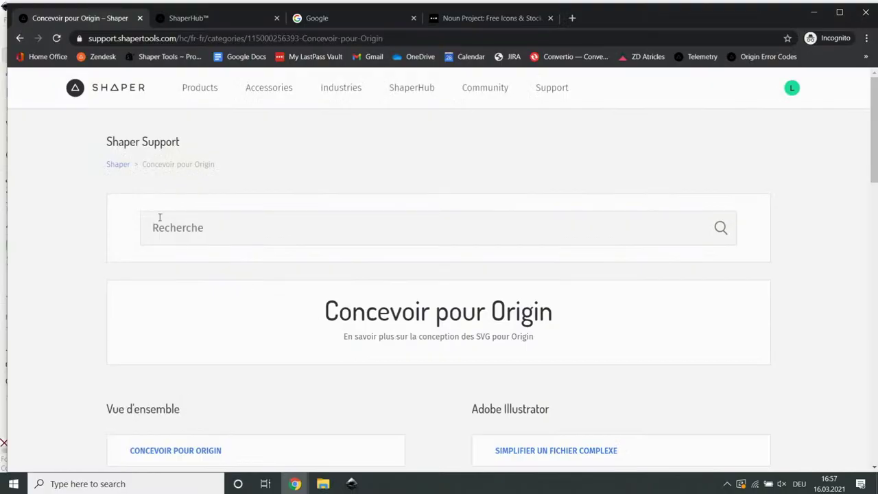
Return to the support home page, search for "couleur" and open the article Modèle pour le codage par couleurs
click(141, 149)
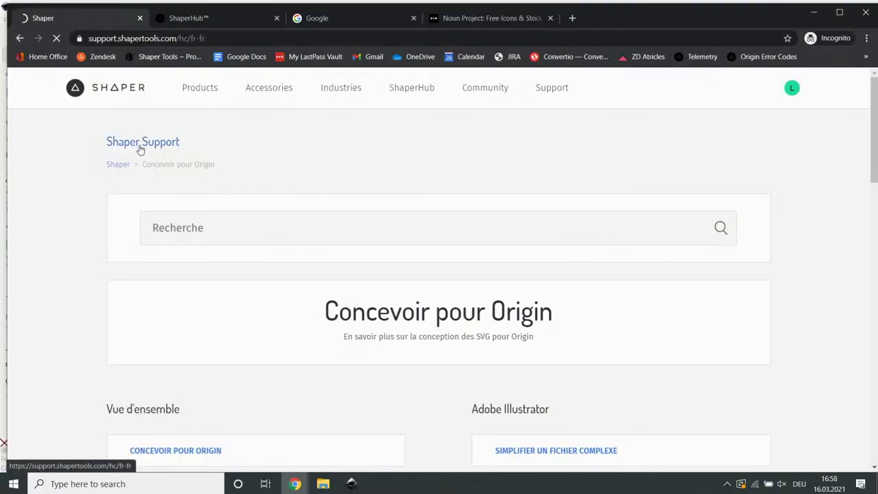
click(271, 188)
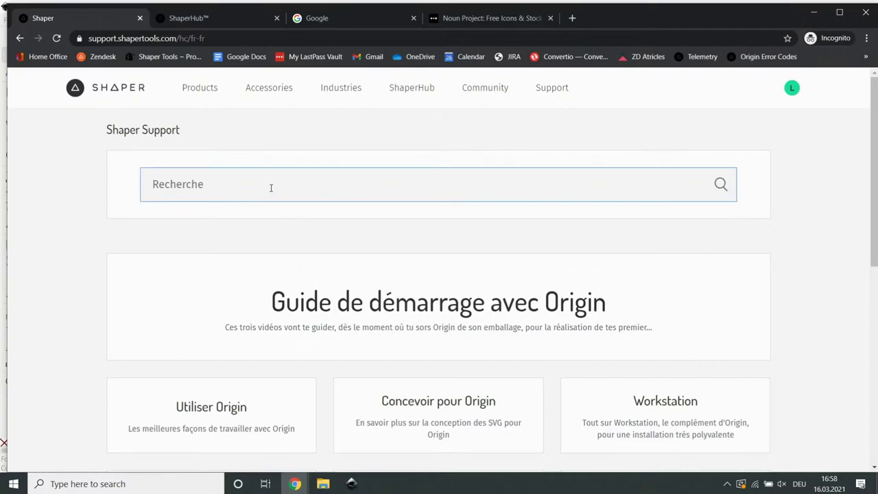
text(couleur)
key(Return)
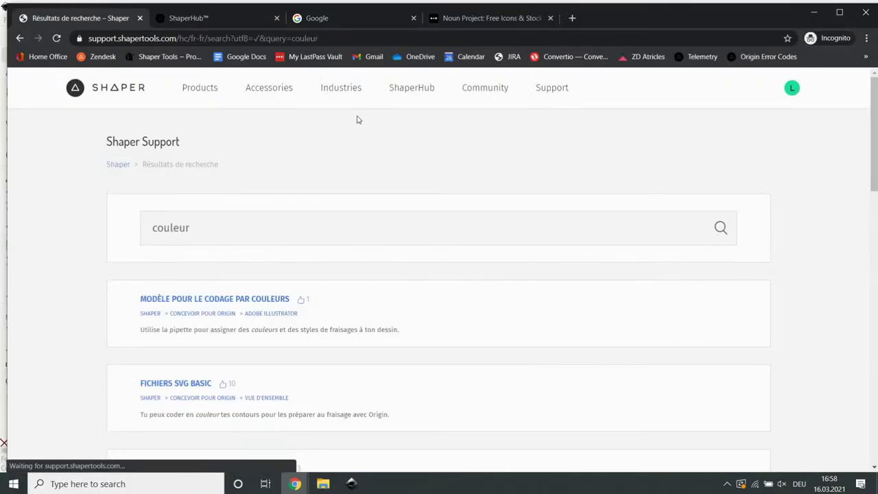
click(184, 304)
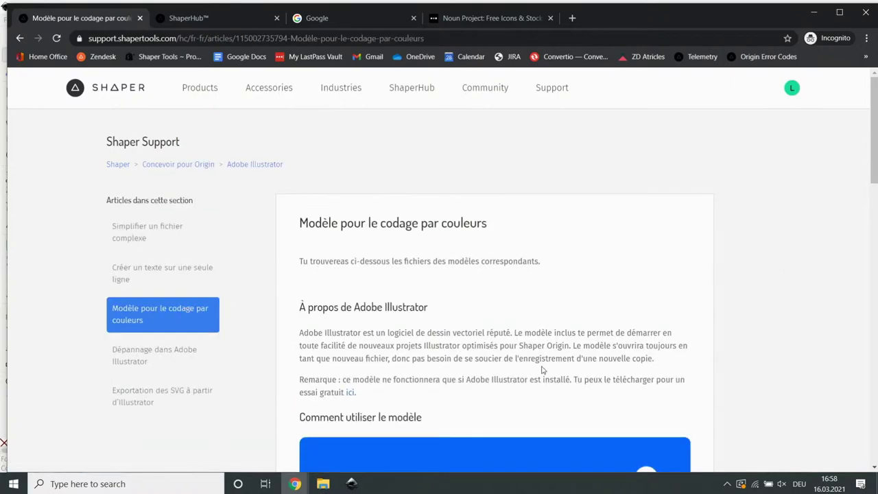
Review the article's colour codes and template files, and copy the Concevoir pour Origin colour-coding image
scroll(541, 369, down, 3)
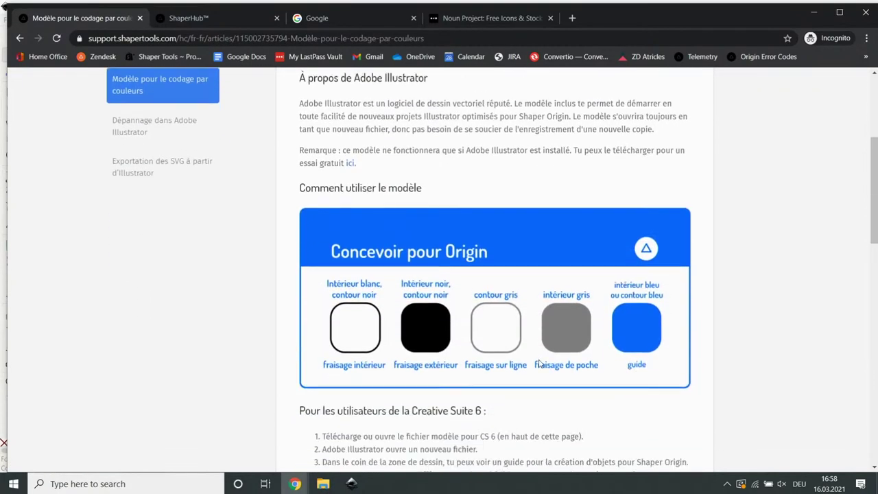
scroll(540, 364, down, 1)
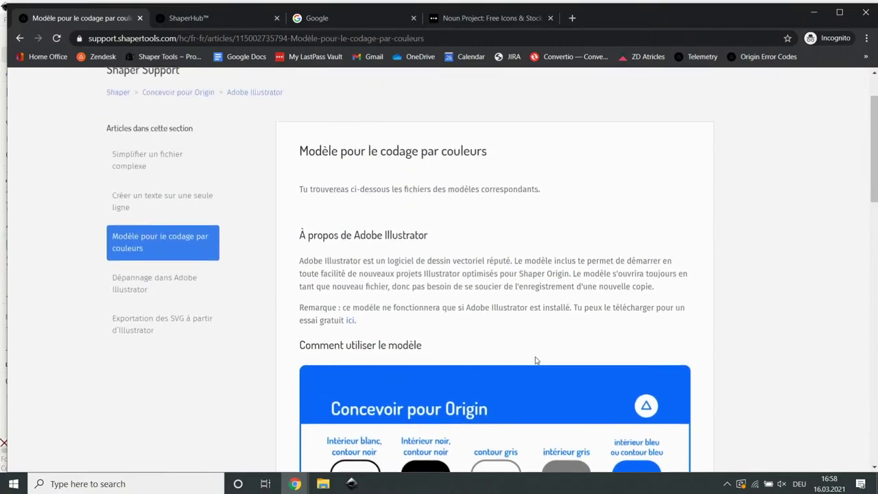
scroll(535, 359, down, 7)
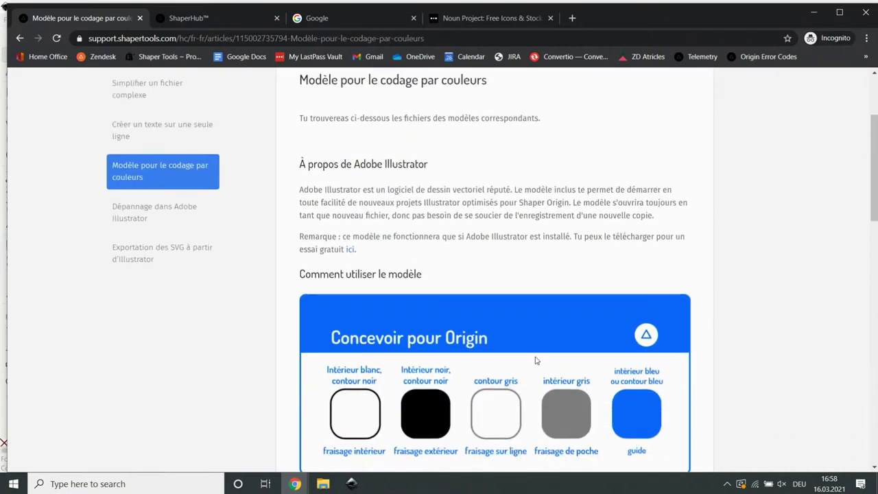
scroll(535, 360, down, 2)
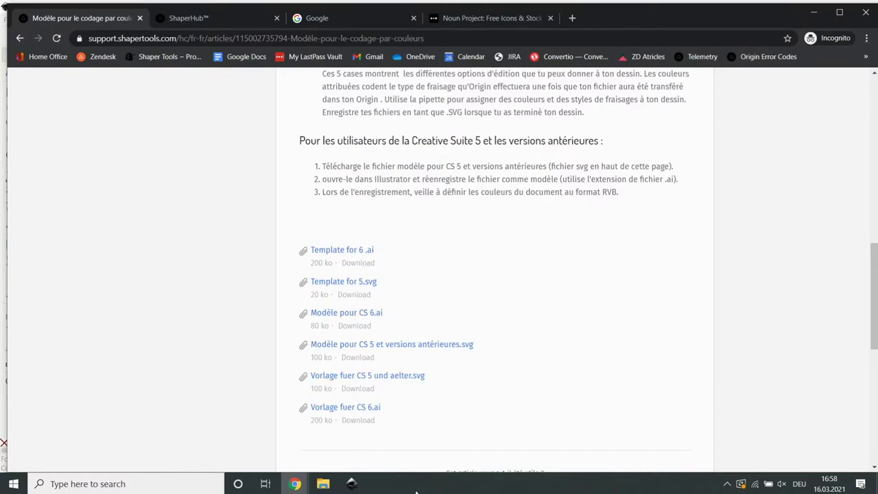
scroll(505, 382, up, 8)
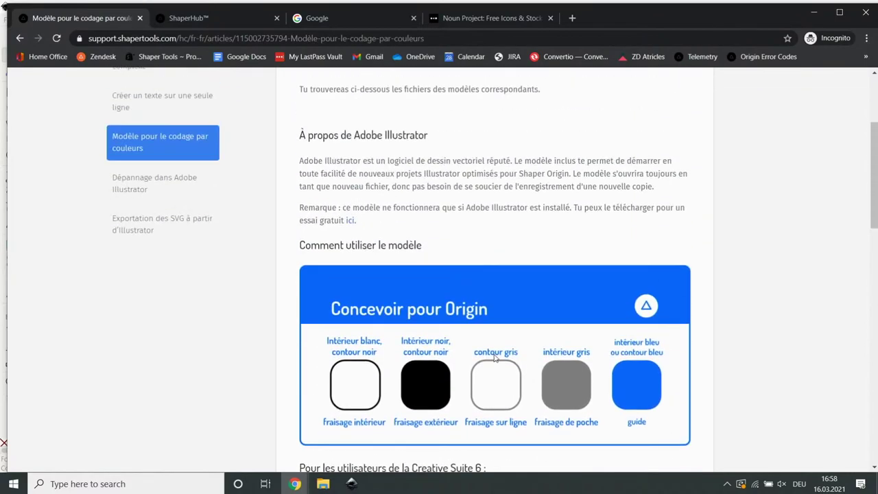
scroll(495, 357, down, 2)
right_click(491, 281)
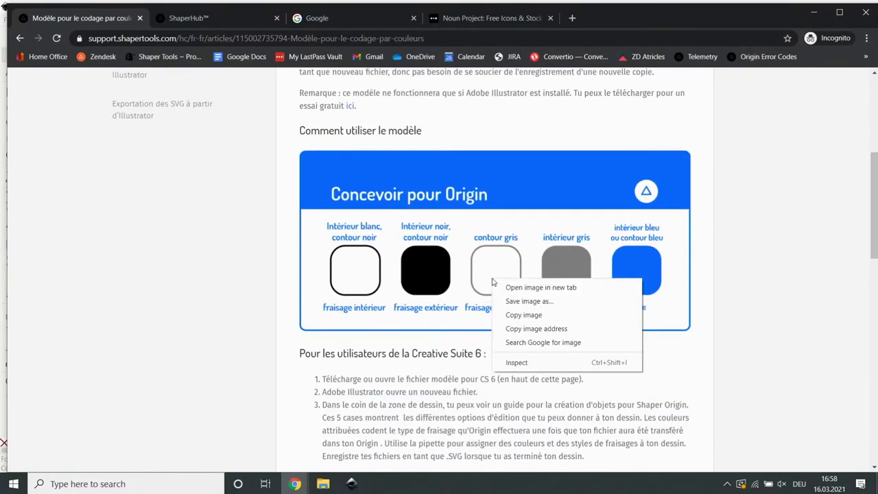
click(528, 316)
Switch to Inkscape, paste the colour-coding image into the drawing, and move it above the ellipse and rectangle
click(813, 12)
right_click(318, 108)
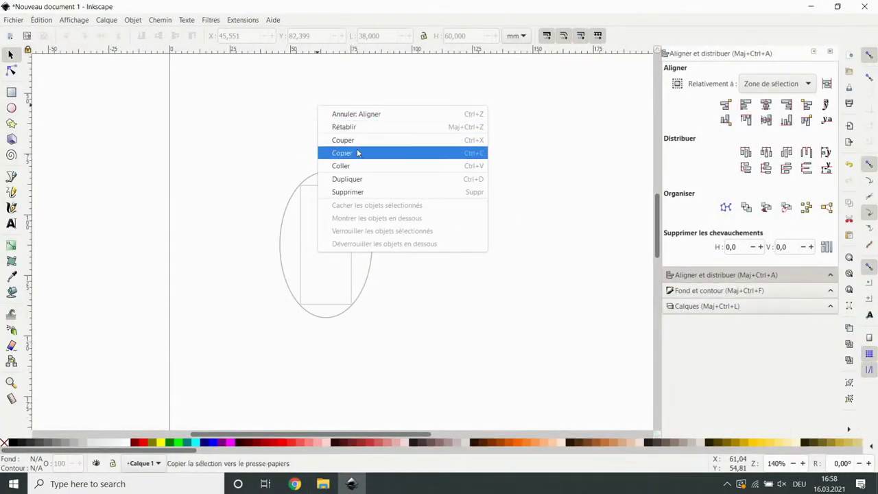
click(343, 165)
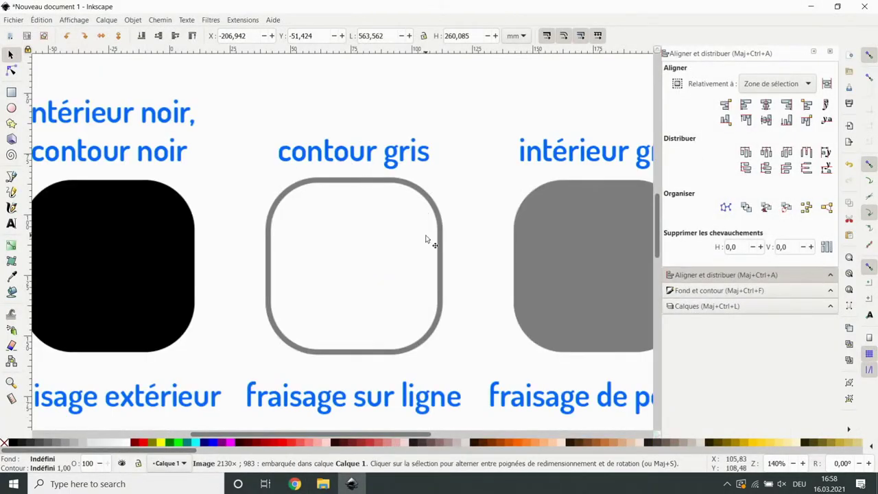
scroll(425, 239, down, 4)
drag(427, 239, 412, 125)
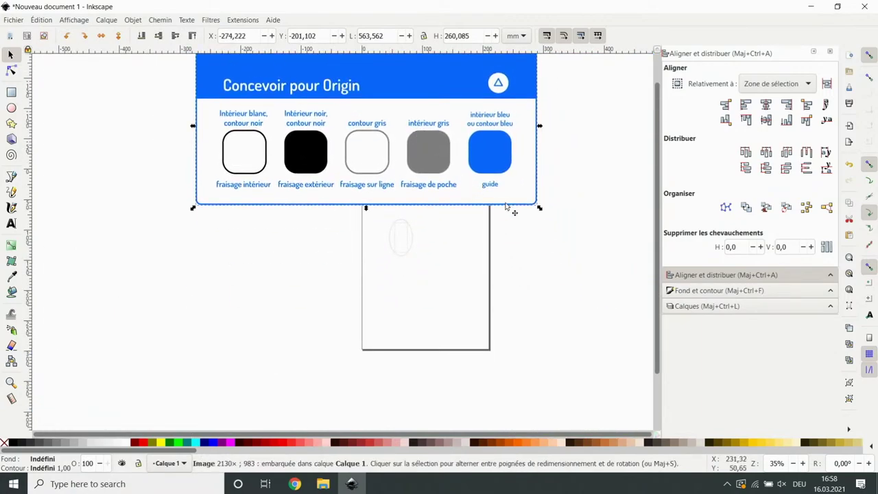
click(440, 271)
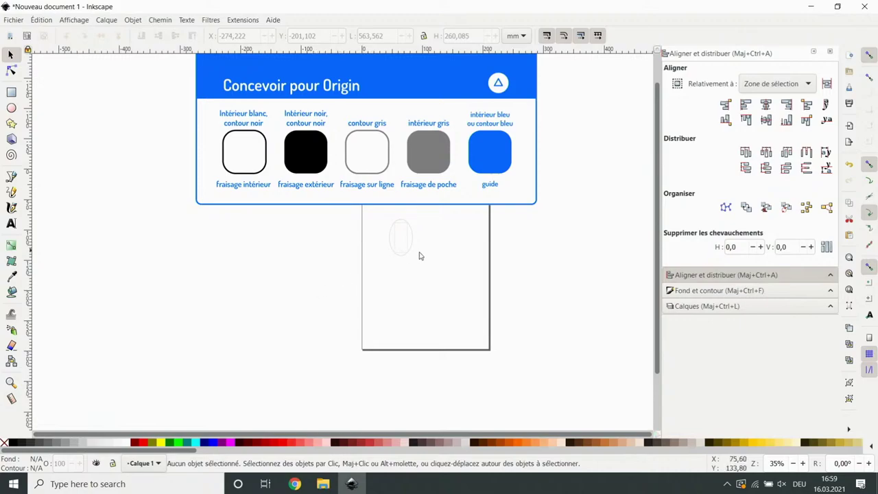
Compare the outlines of the ellipse and rectangle with the cut types shown in the colour-coding image
scroll(407, 229, up, 4)
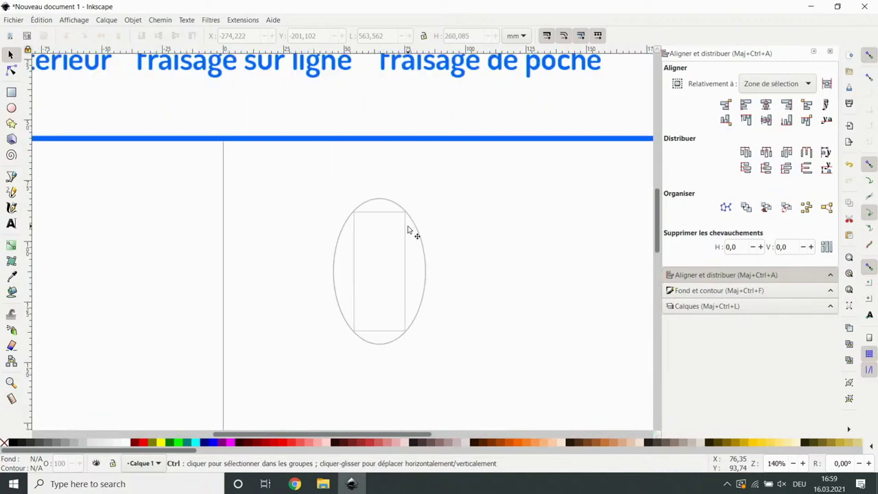
scroll(407, 230, up, 2)
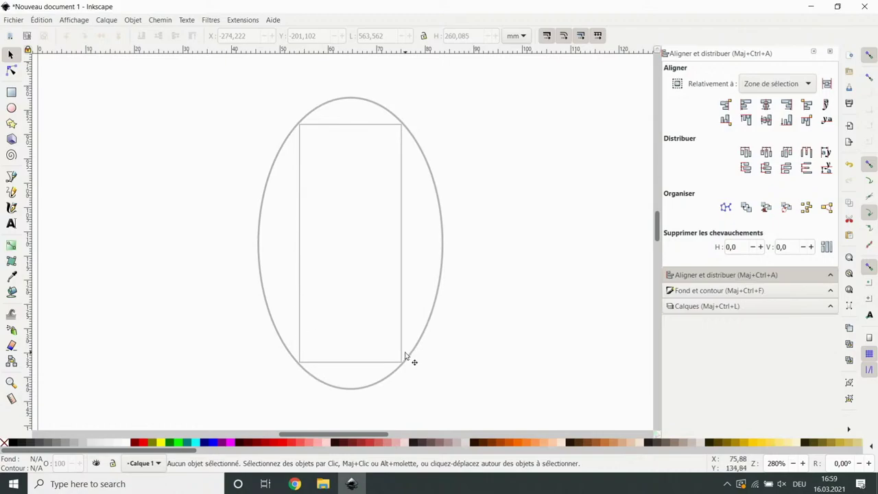
scroll(405, 356, up, 4)
ctrl+scroll(406, 356, up, 4)
ctrl+scroll(405, 356, down, 3)
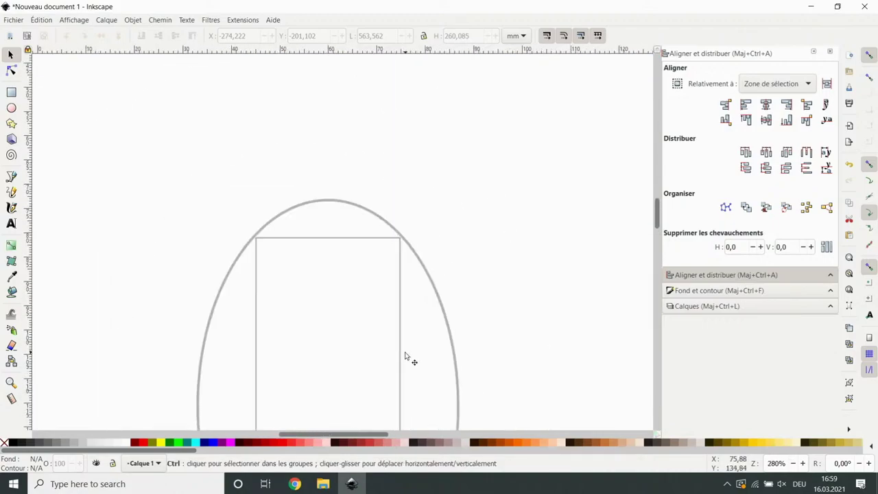
ctrl+scroll(405, 356, down, 5)
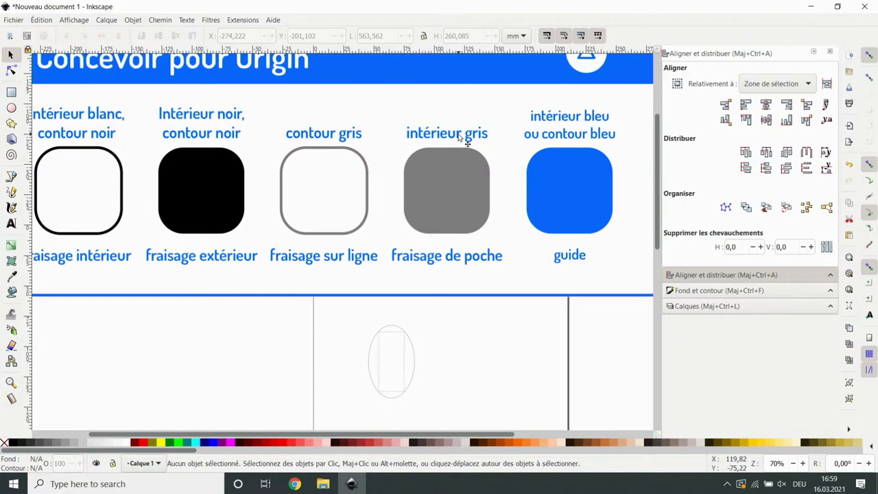
scroll(472, 307, down, 2)
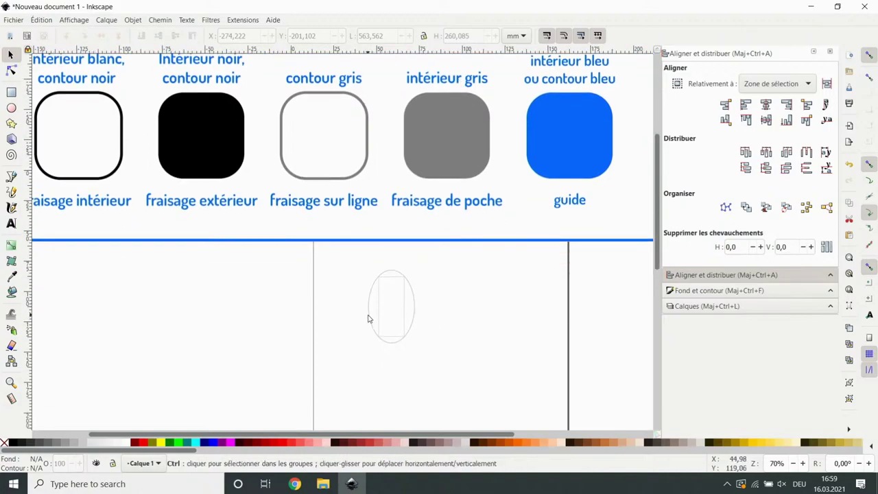
ctrl+scroll(367, 319, up, 3)
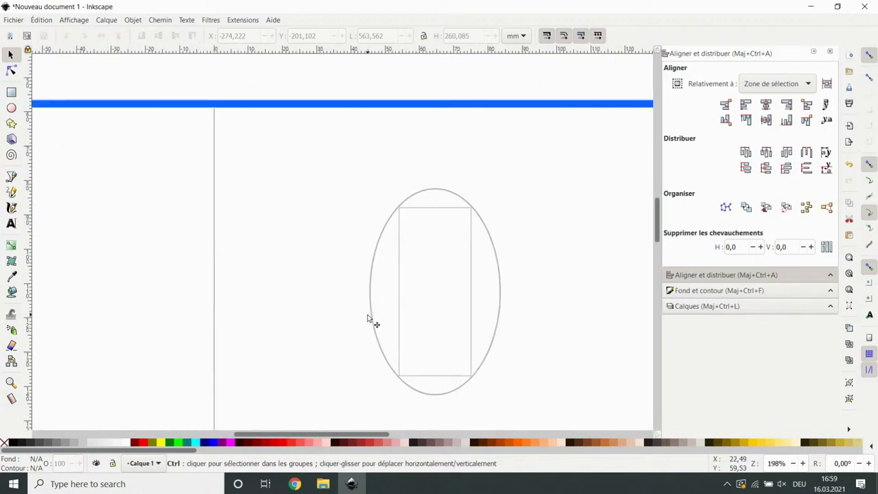
Fill the rectangle inside the ellipse with 30 % grey
click(472, 317)
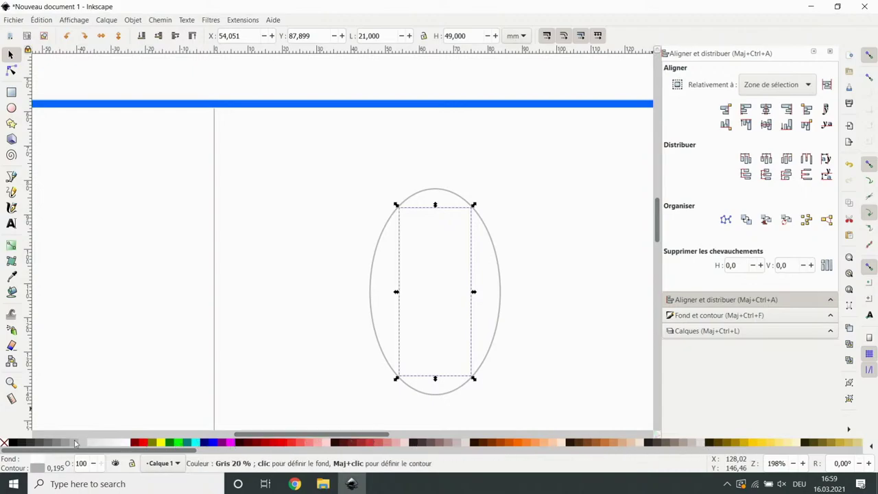
scroll(364, 258, up, 3)
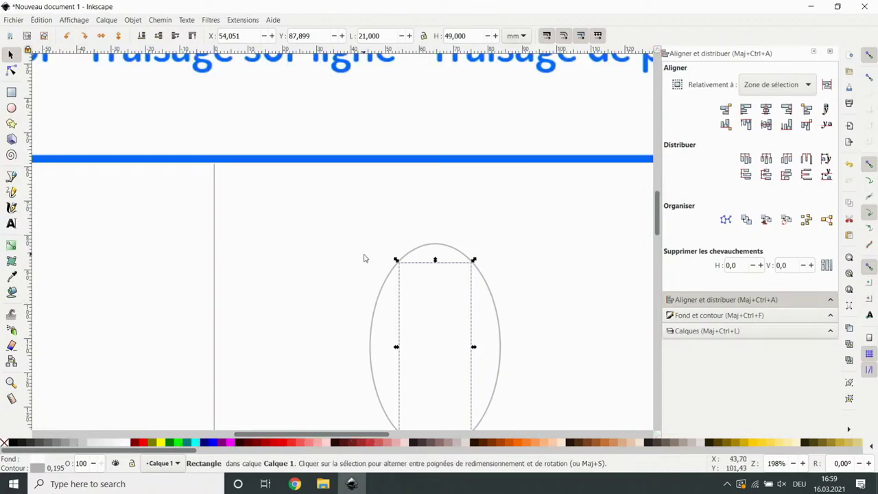
scroll(364, 259, down, 8)
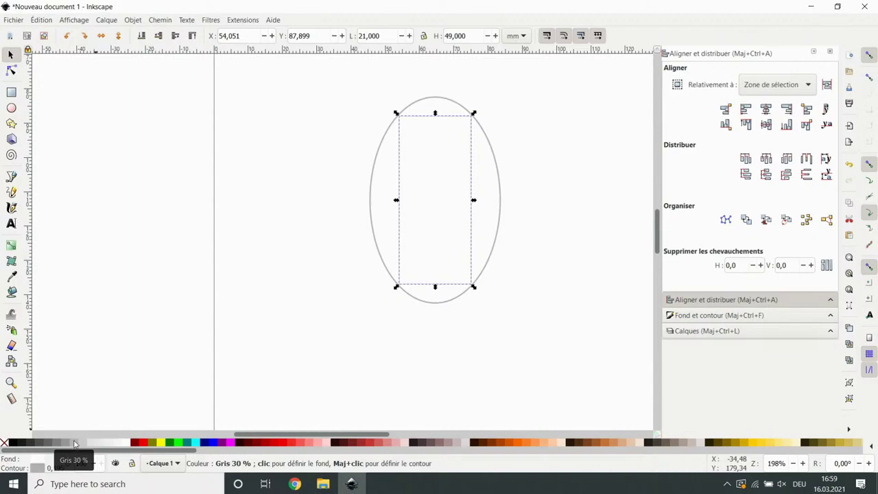
right_click(75, 444)
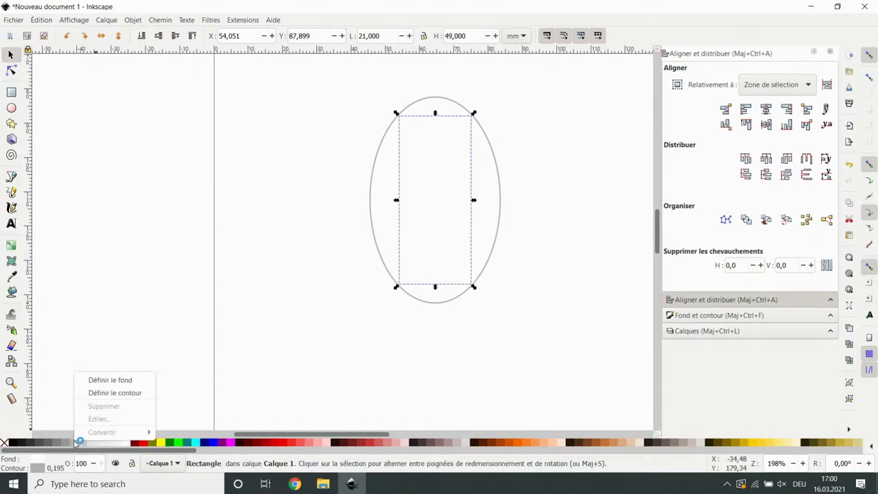
click(131, 382)
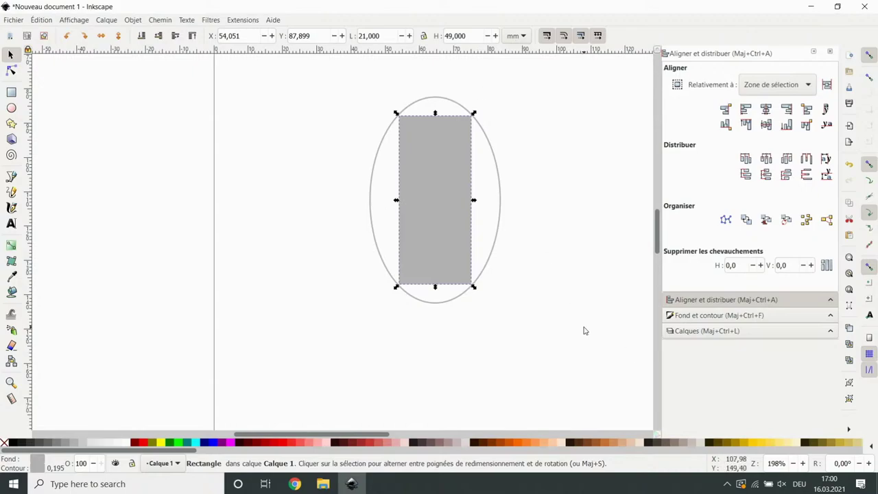
click(559, 328)
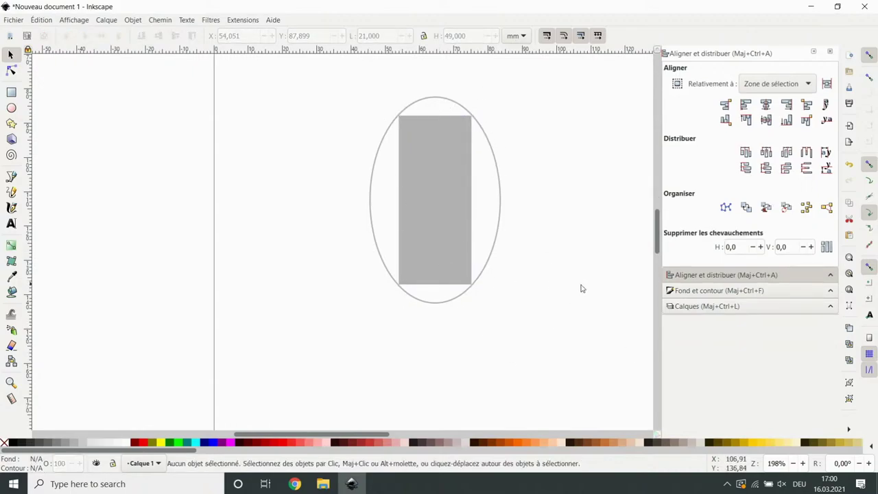
Set the rectangle's outline to the same grey as its fill
click(435, 231)
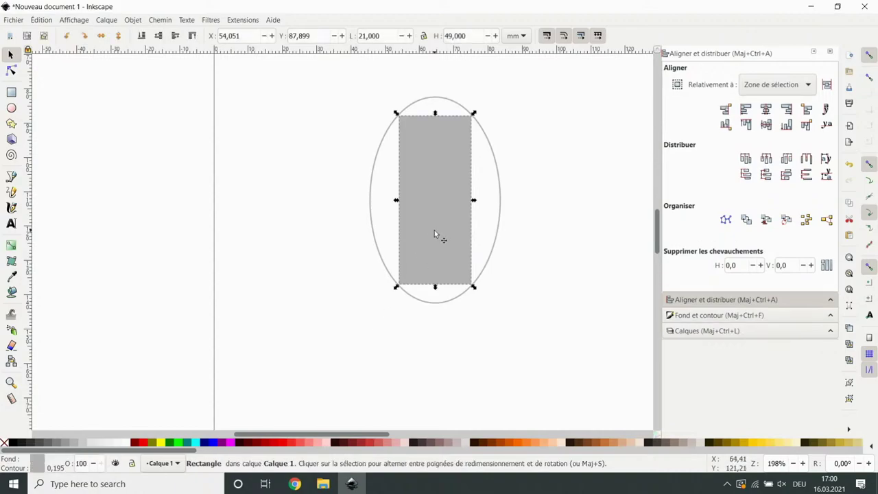
right_click(71, 444)
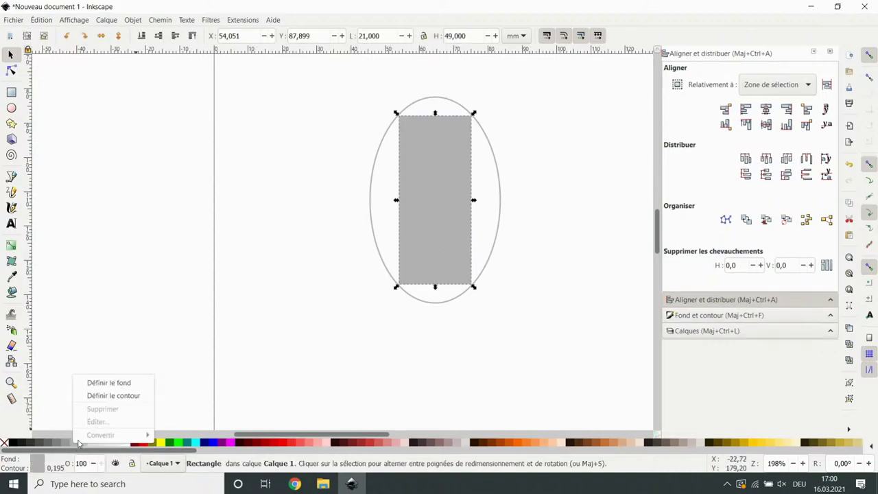
click(141, 396)
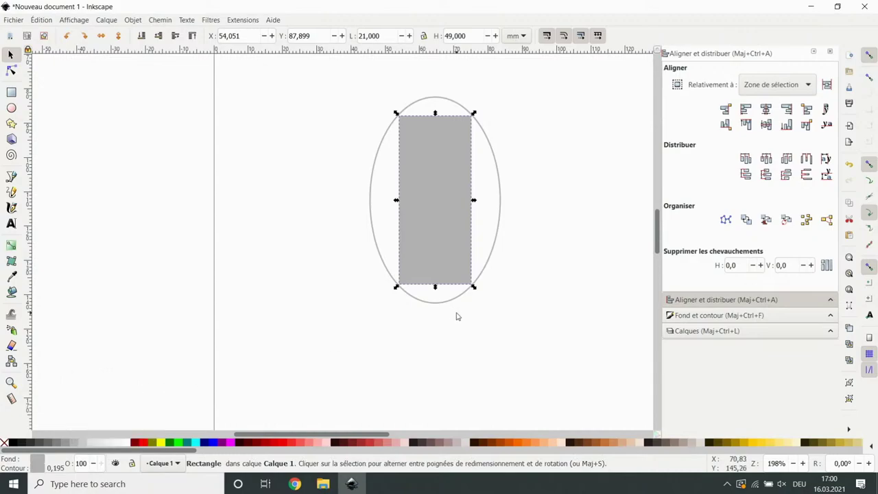
click(452, 336)
Examine the grey rectangle's edges up close and compare it with the cut types in the colour-coding image
scroll(415, 250, up, 5)
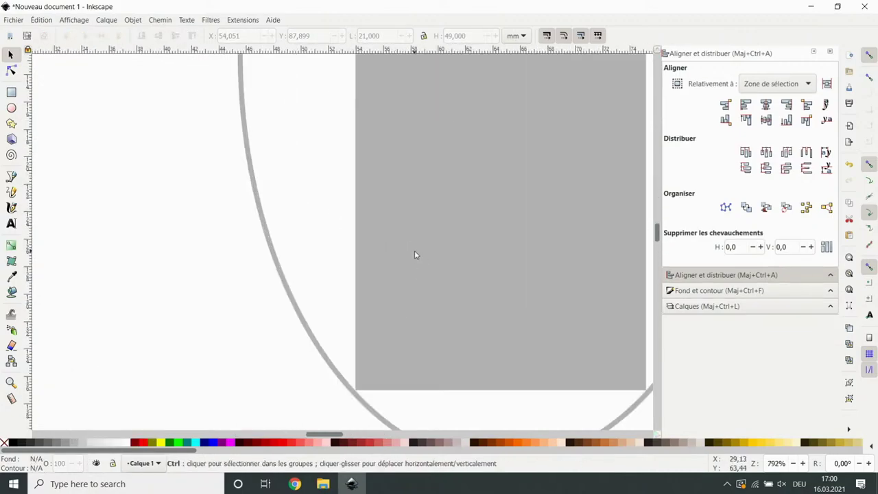
scroll(318, 294, up, 3)
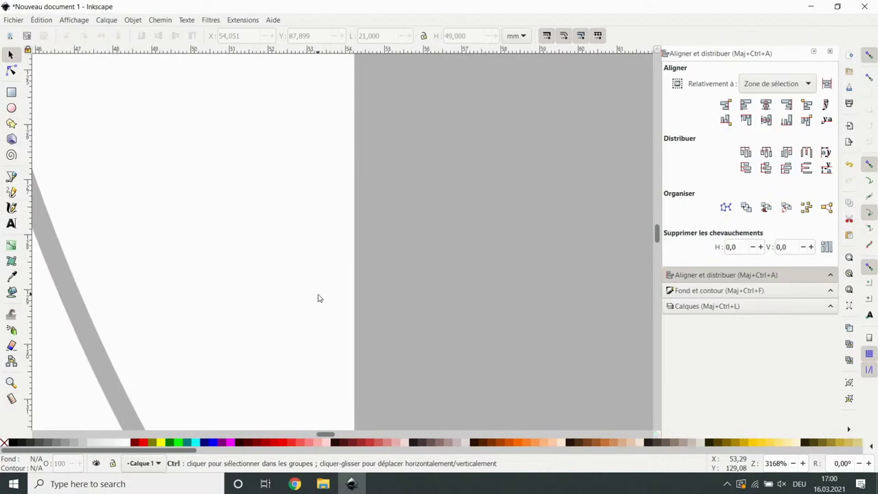
scroll(318, 298, down, 5)
scroll(318, 298, down, 1)
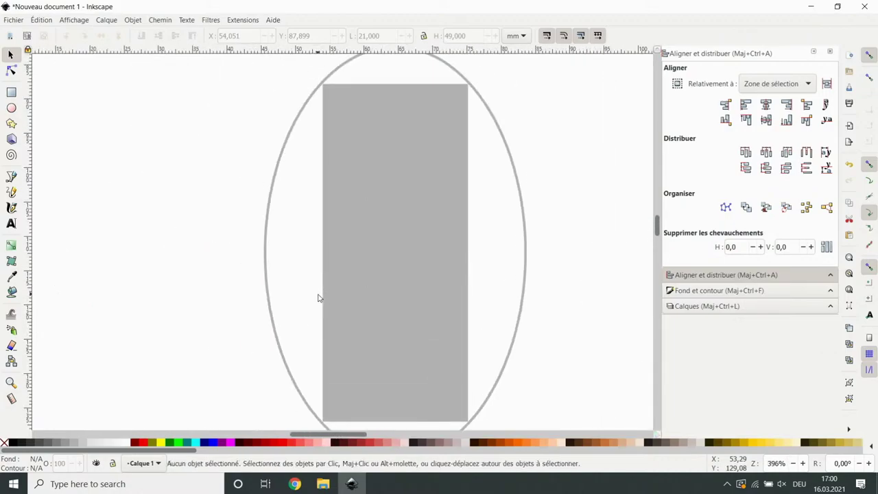
scroll(317, 298, up, 2)
scroll(294, 291, down, 1)
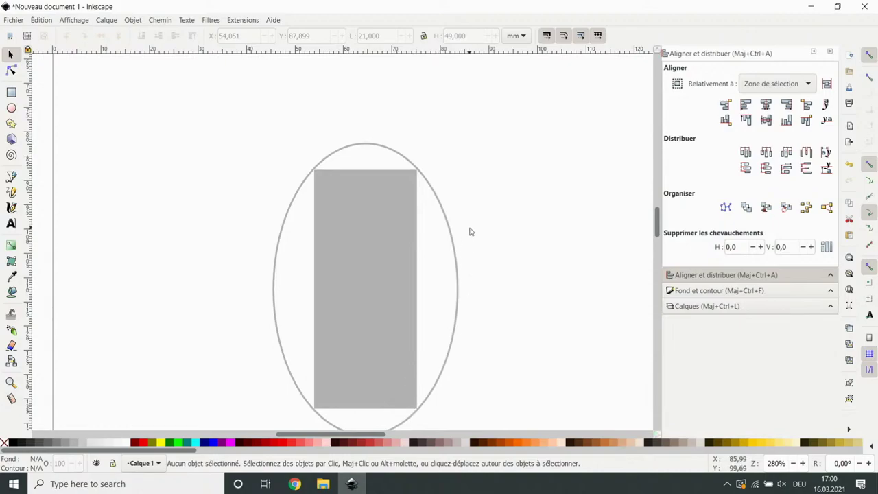
scroll(470, 232, down, 5)
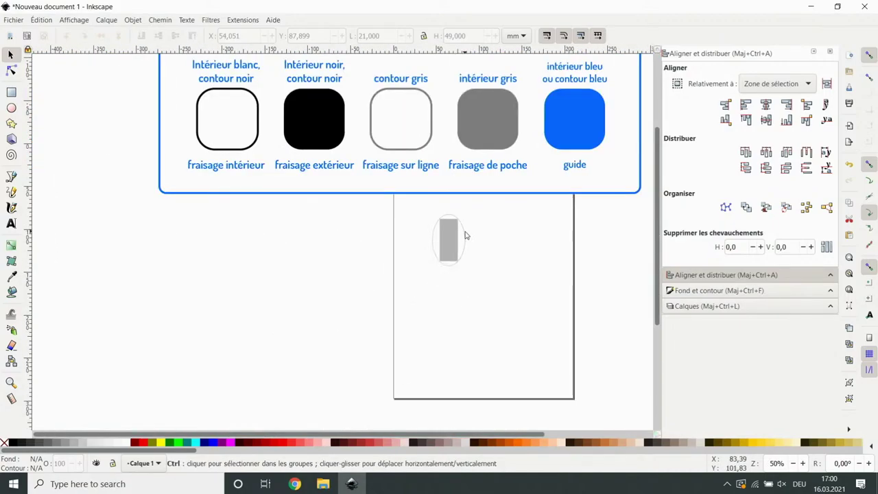
scroll(341, 255, up, 2)
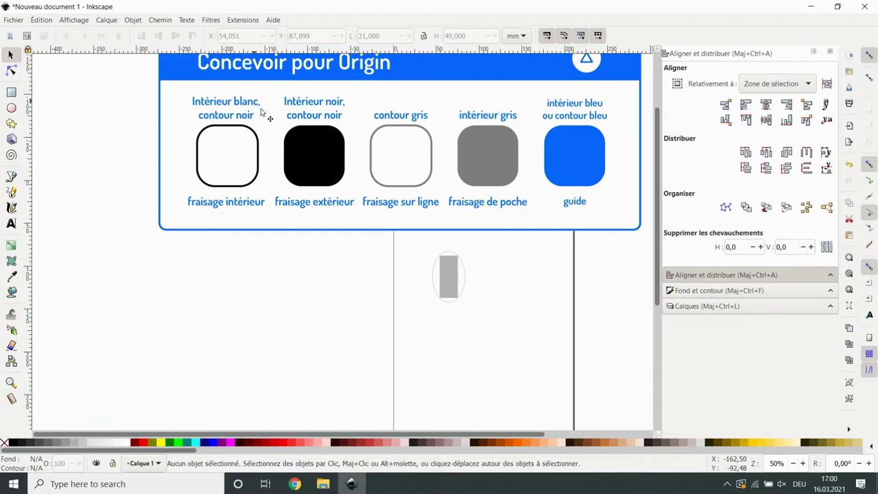
ctrl+scroll(484, 303, up, 3)
ctrl+scroll(484, 304, down, 3)
click(12, 277)
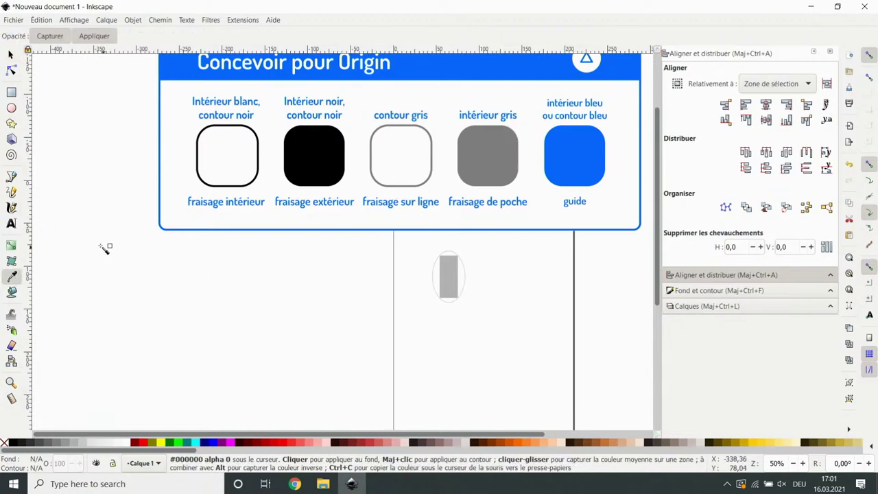
click(12, 56)
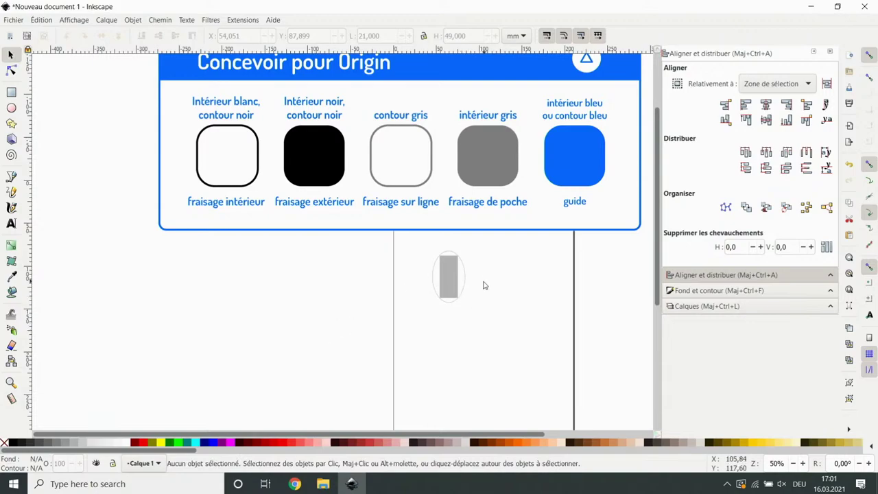
Fill the ellipse around the rectangle with white
ctrl+scroll(473, 283, up, 2)
ctrl+scroll(473, 284, down, 2)
ctrl+scroll(485, 329, up, 4)
ctrl+scroll(484, 327, down, 1)
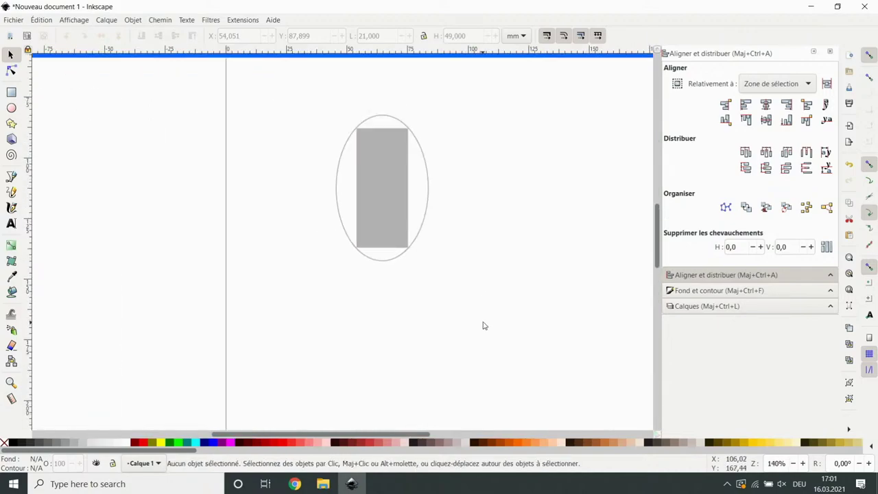
scroll(470, 301, up, 1)
click(423, 234)
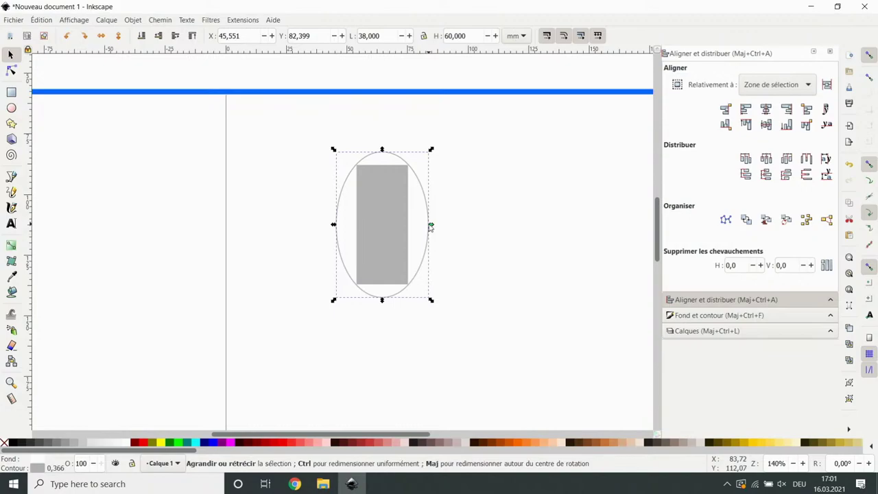
right_click(129, 444)
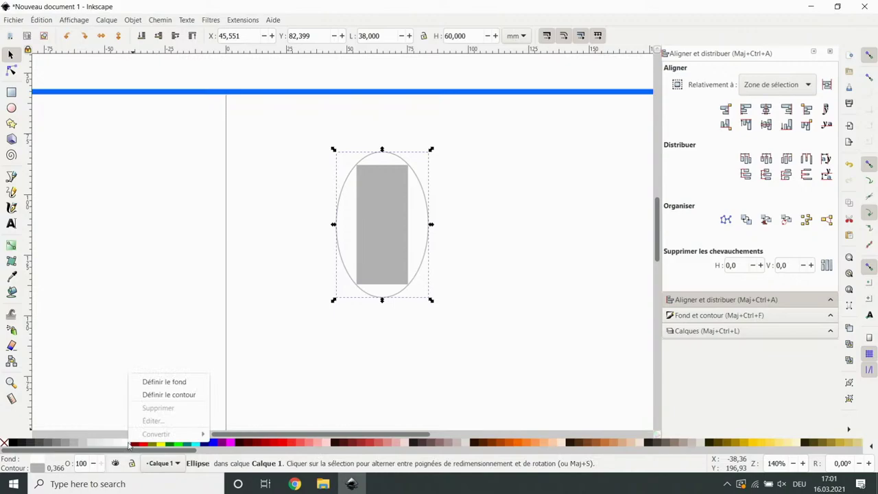
click(162, 382)
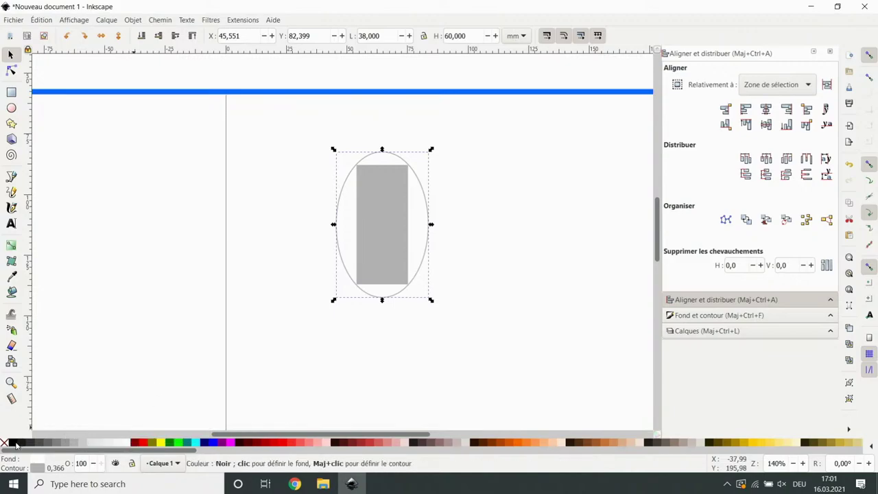
Set the ellipse's outline to black
right_click(13, 445)
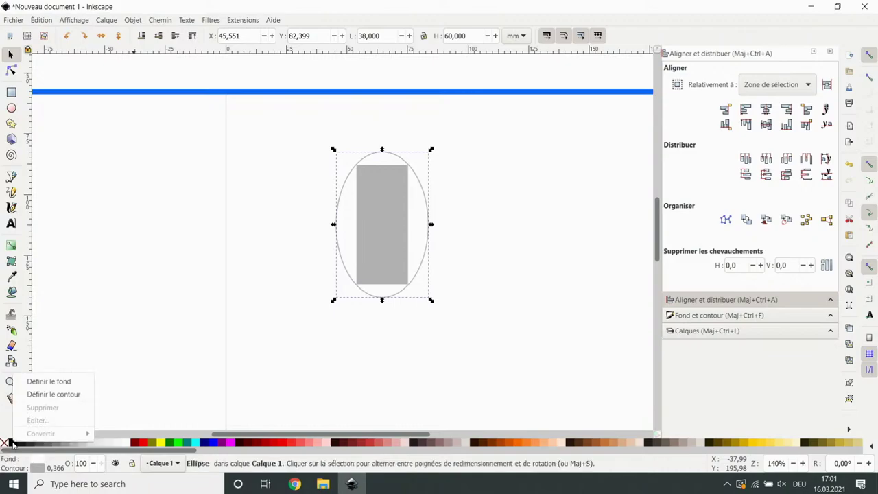
click(62, 398)
click(480, 350)
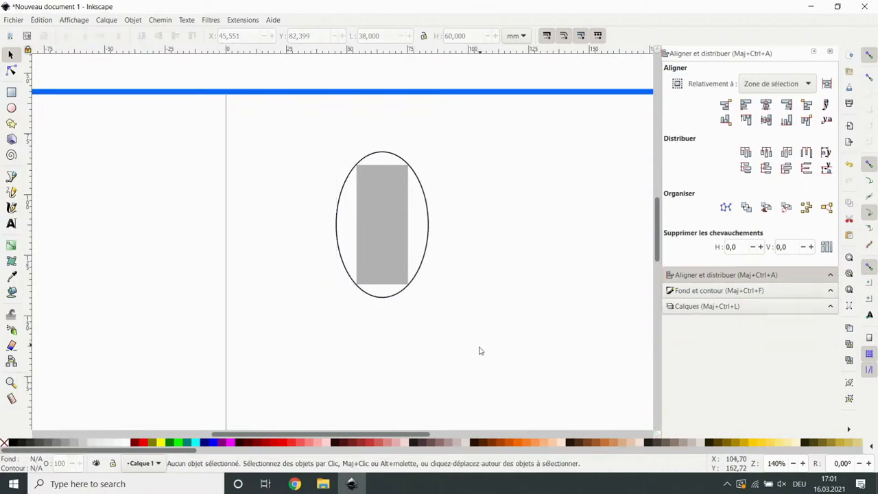
Compare the coloured ellipse and rectangle with the cut types shown in the colour-coding image
scroll(460, 237, up, 5)
scroll(460, 237, down, 4)
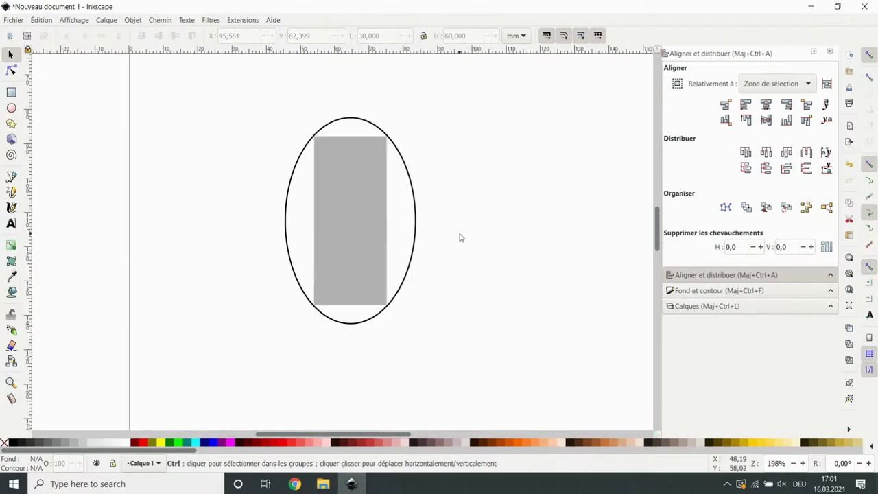
scroll(460, 237, down, 1)
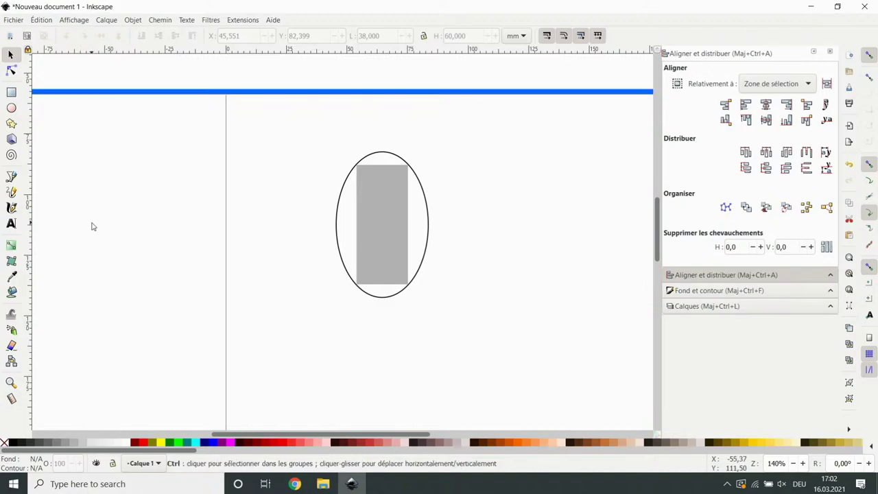
scroll(92, 227, down, 3)
scroll(98, 226, up, 2)
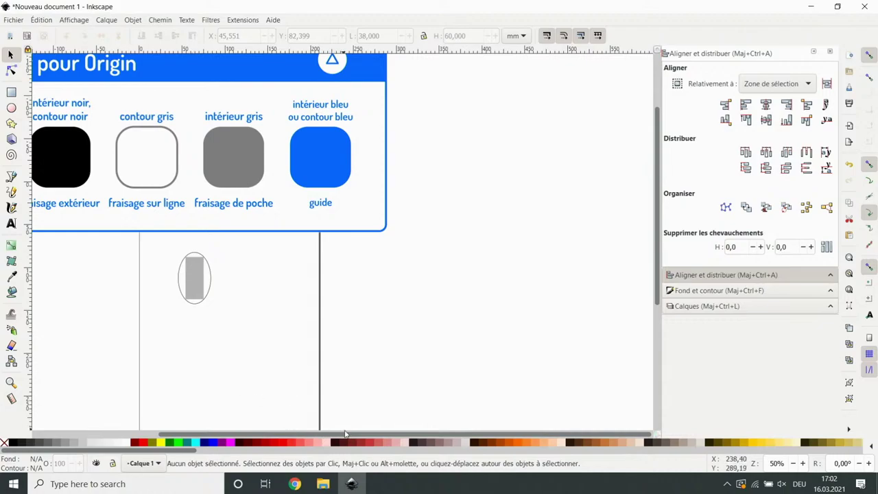
drag(345, 434, 238, 432)
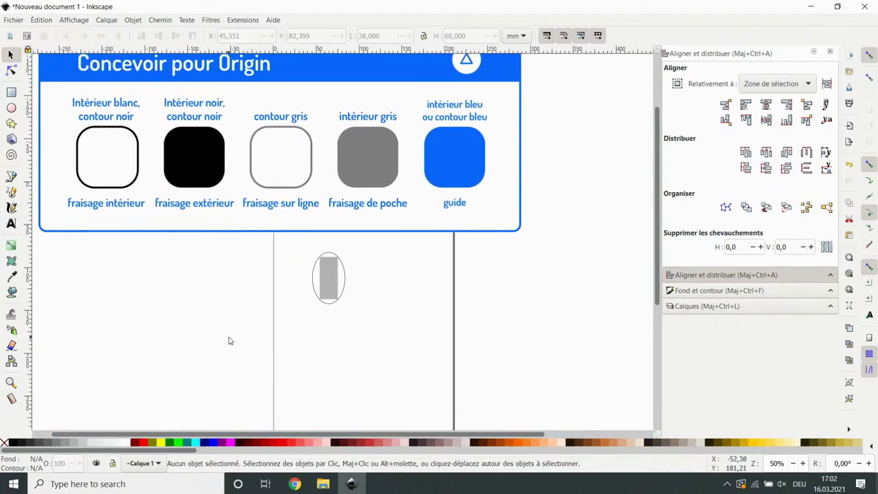
scroll(269, 304, up, 1)
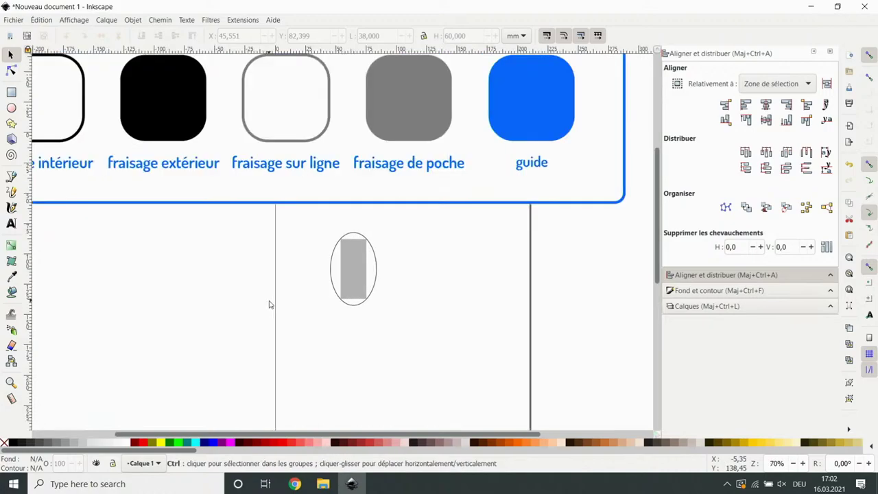
scroll(268, 305, up, 2)
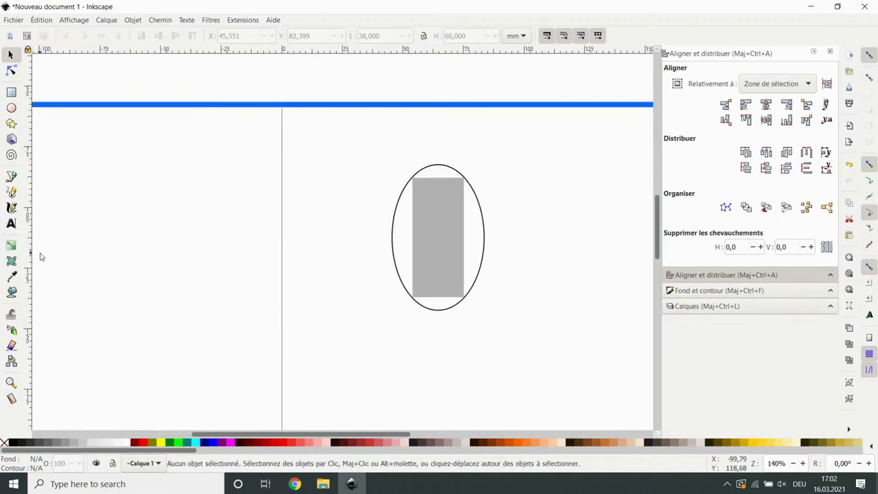
Add a text frame inside the grey rectangle reading 12mm and 1,5mm on two lines, and fill the text with blue
click(11, 223)
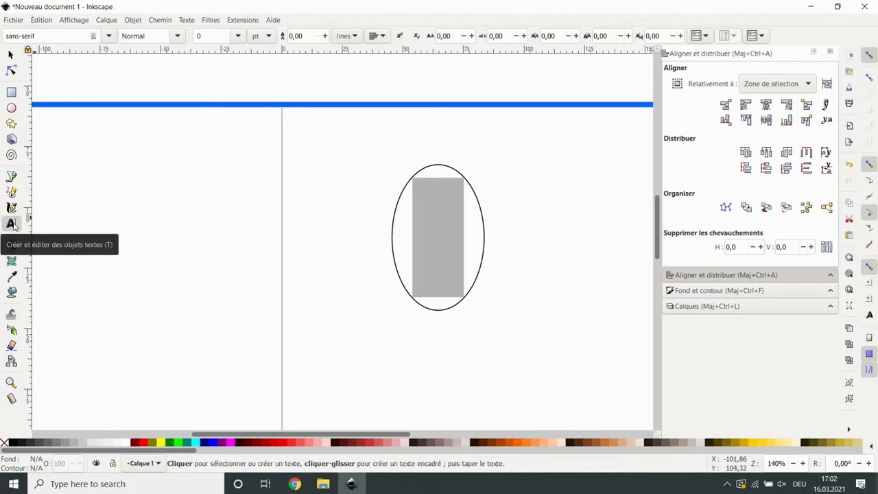
drag(422, 209, 458, 245)
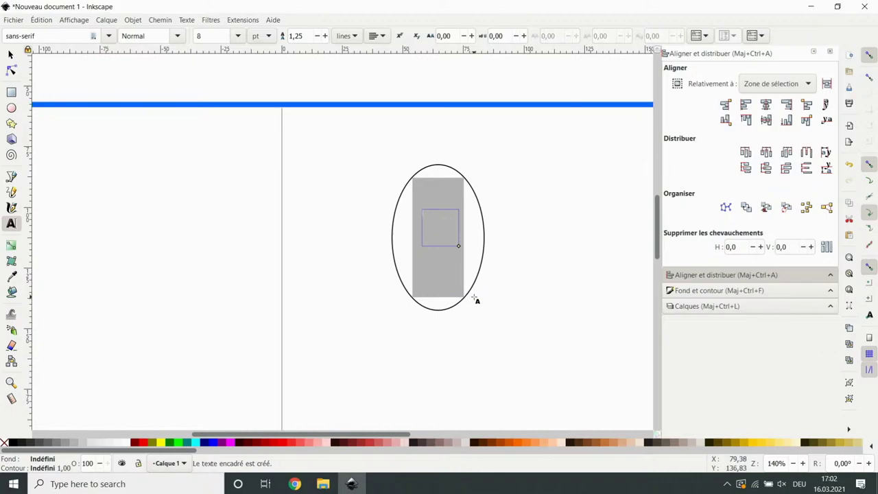
text(12)
text(mm)
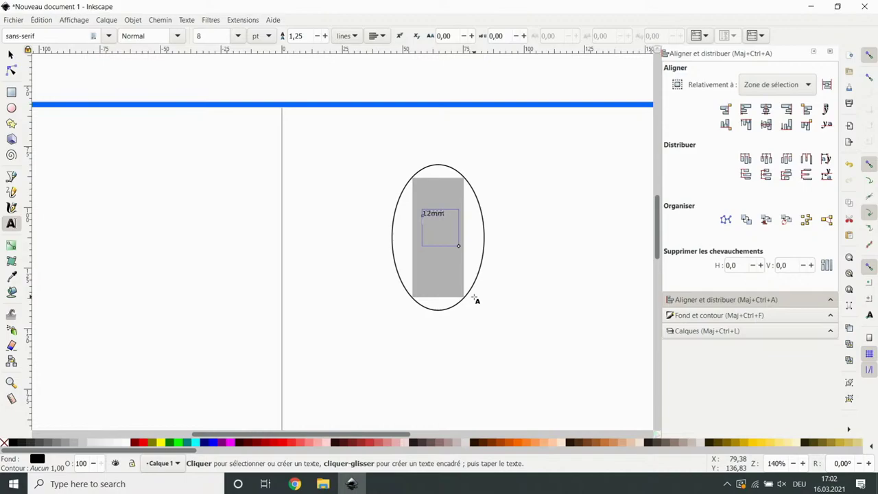
key(Return)
text(1,5mm)
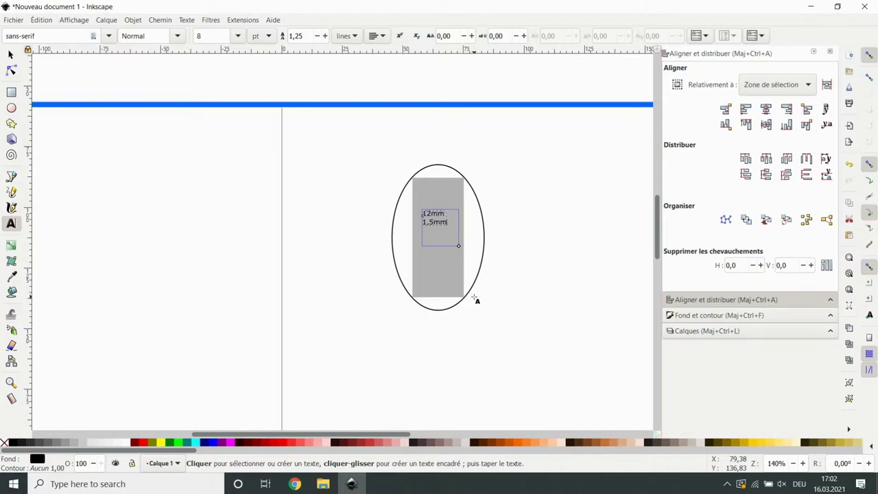
right_click(214, 445)
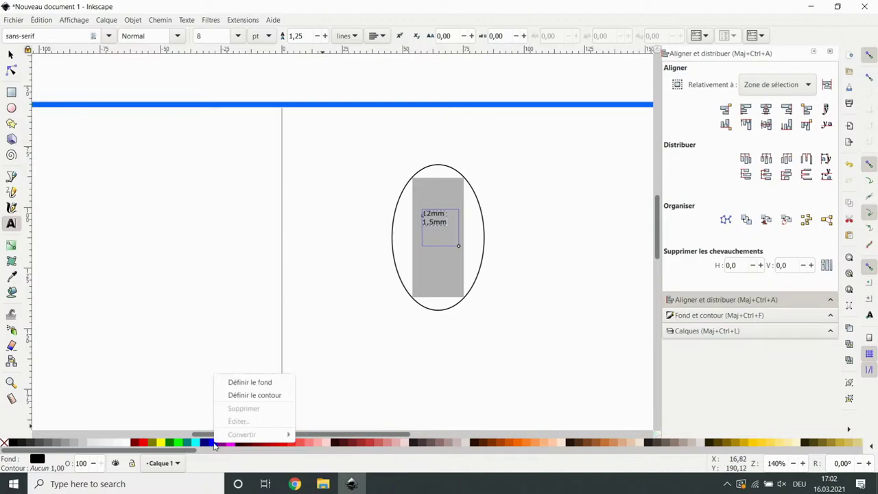
click(245, 383)
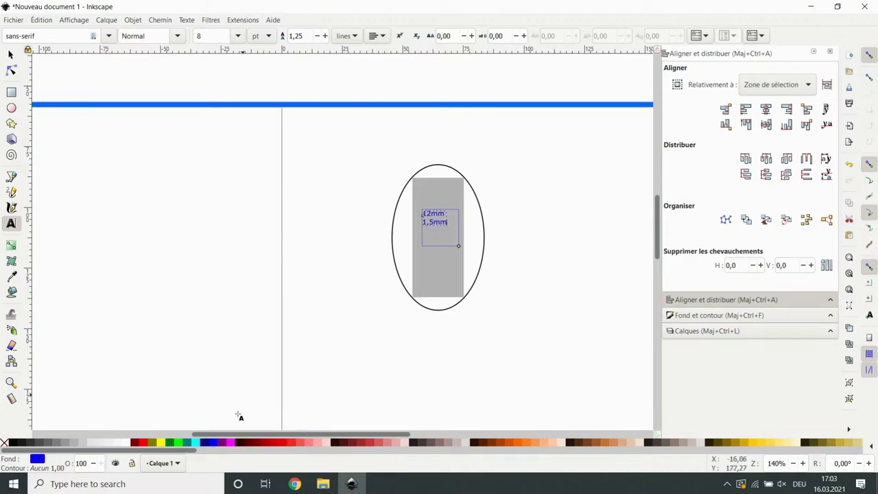
Finish the text entry and delete the colour-coding reference image from the document
click(316, 369)
click(10, 54)
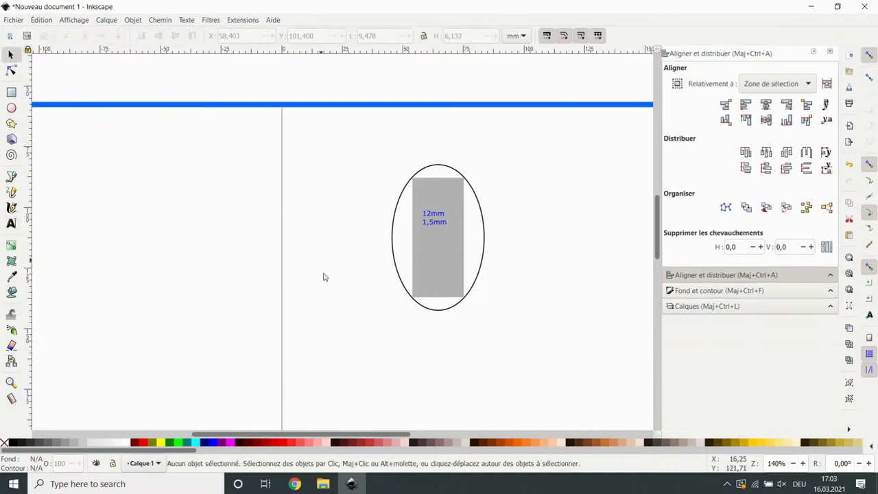
scroll(454, 259, up, 7)
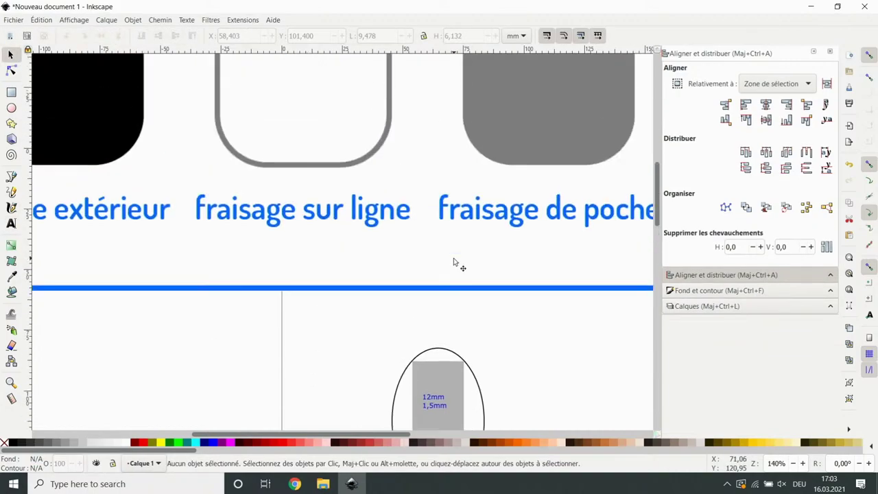
ctrl+scroll(454, 261, down, 4)
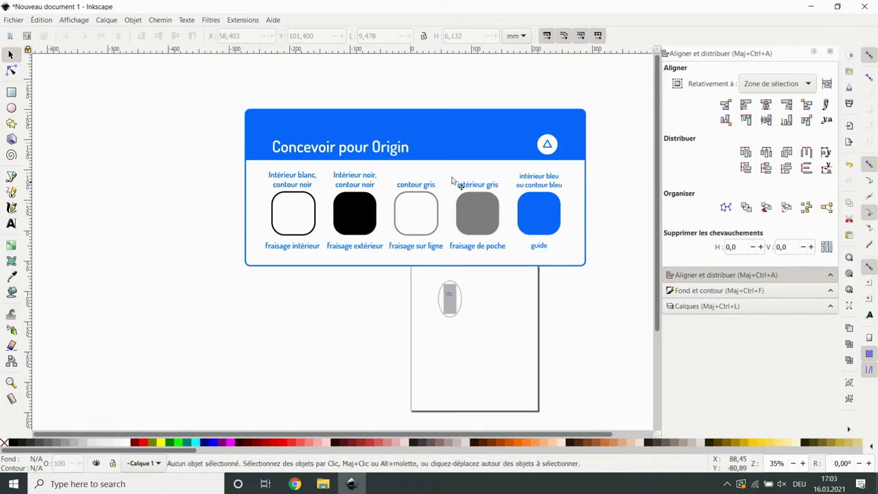
click(405, 182)
drag(394, 211, 196, 172)
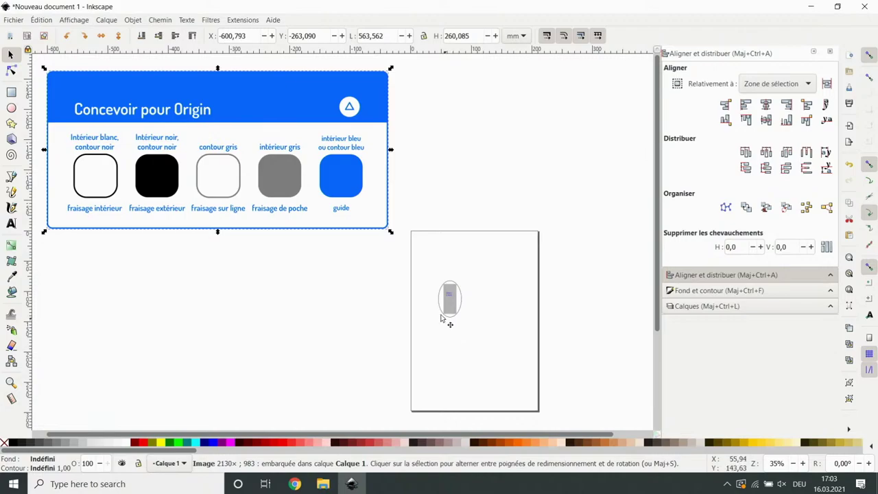
key(Delete)
scroll(476, 350, up, 1)
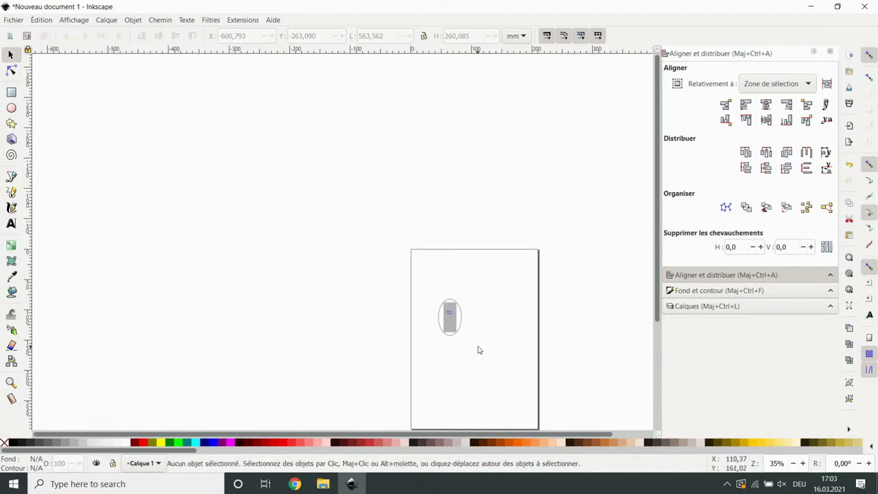
Centre the blue text, rectangle and ellipse on one another both horizontally and vertically
scroll(476, 350, down, 2)
ctrl+scroll(472, 275, up, 5)
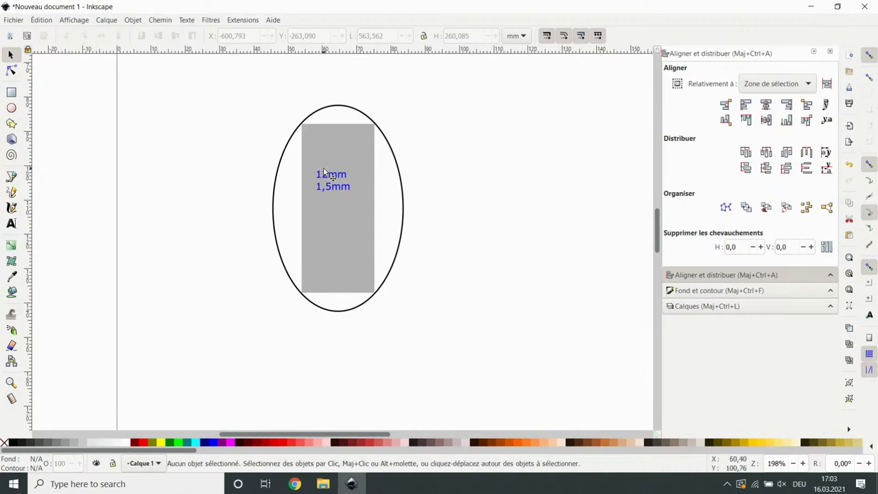
click(325, 175)
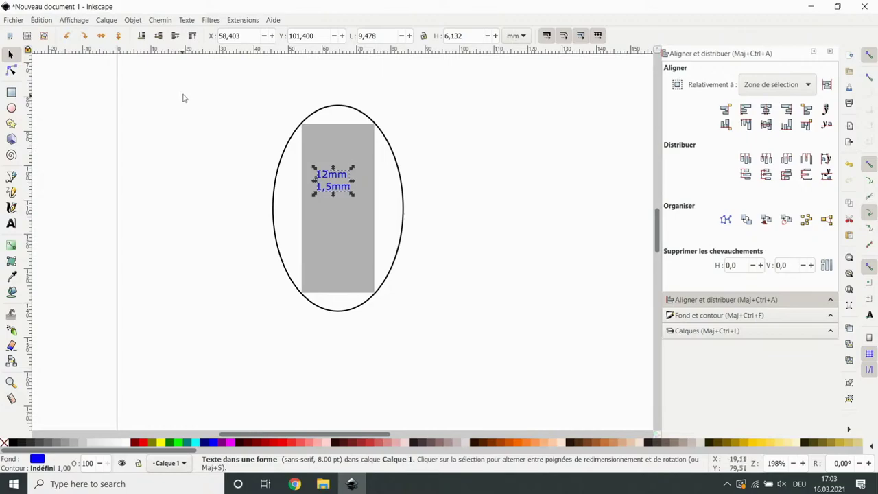
drag(252, 79, 479, 365)
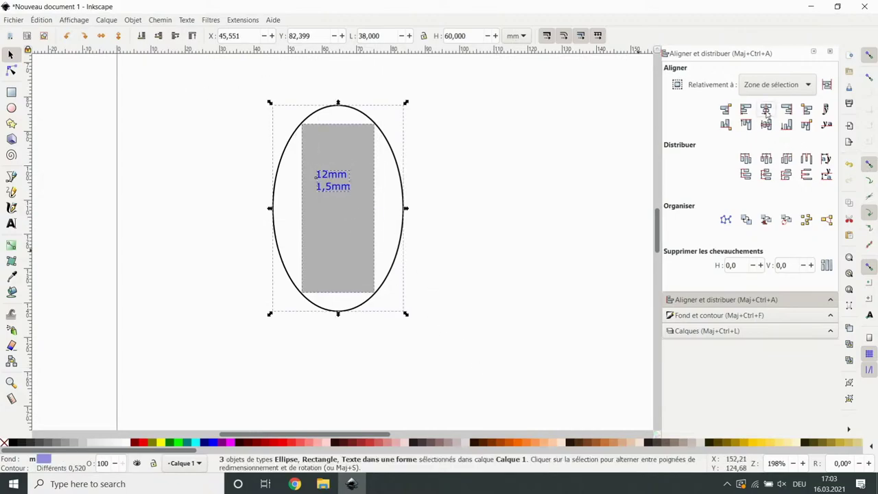
click(765, 108)
click(765, 124)
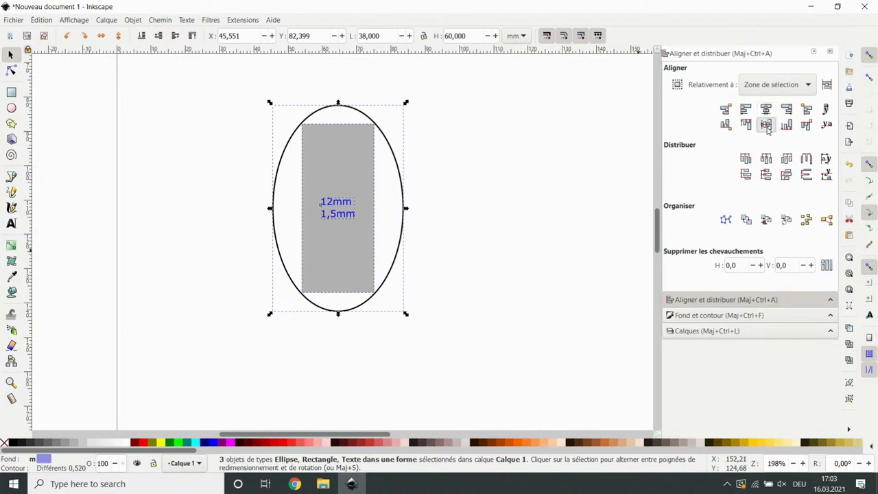
click(570, 283)
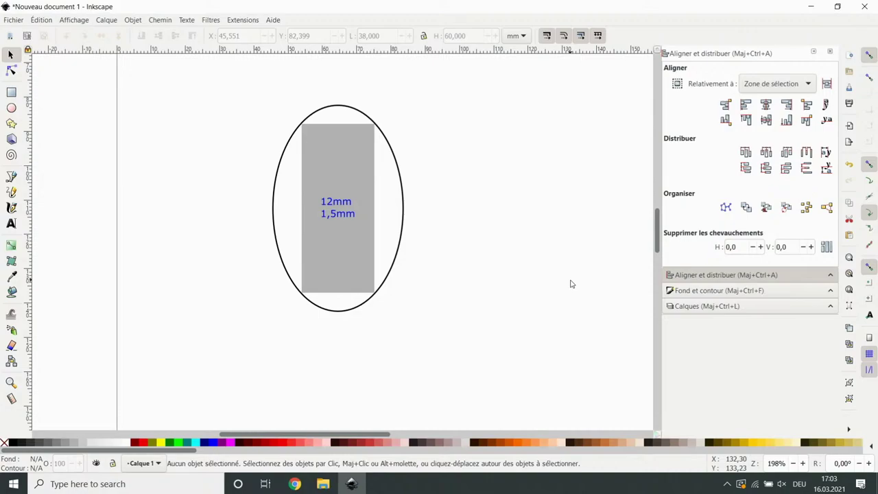
Try to convert the blue 12mm and 1,5mm text from object to path
click(339, 213)
click(341, 214)
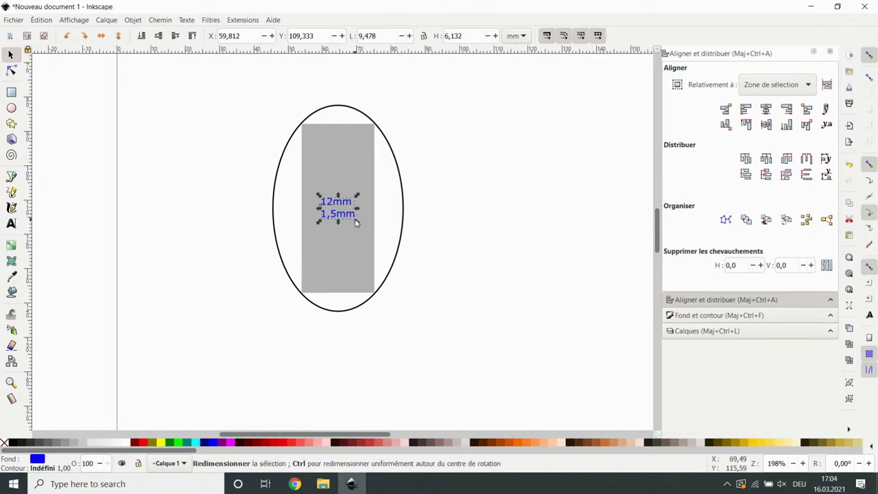
click(161, 20)
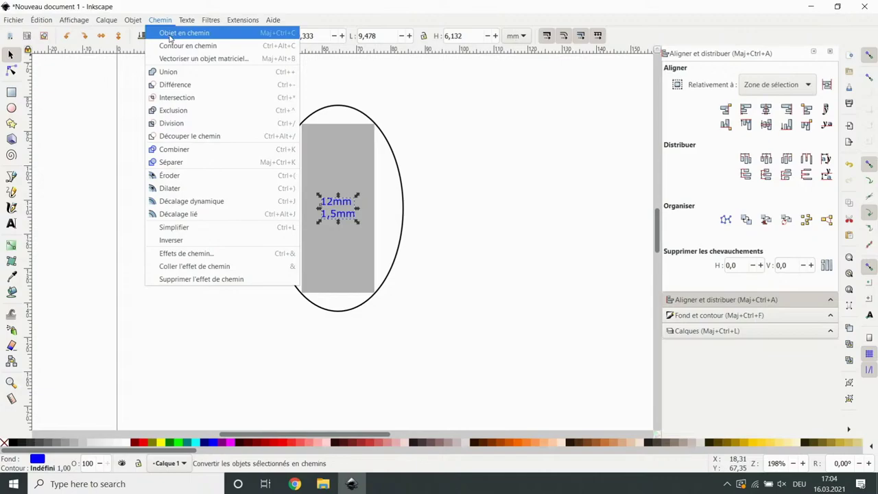
click(170, 34)
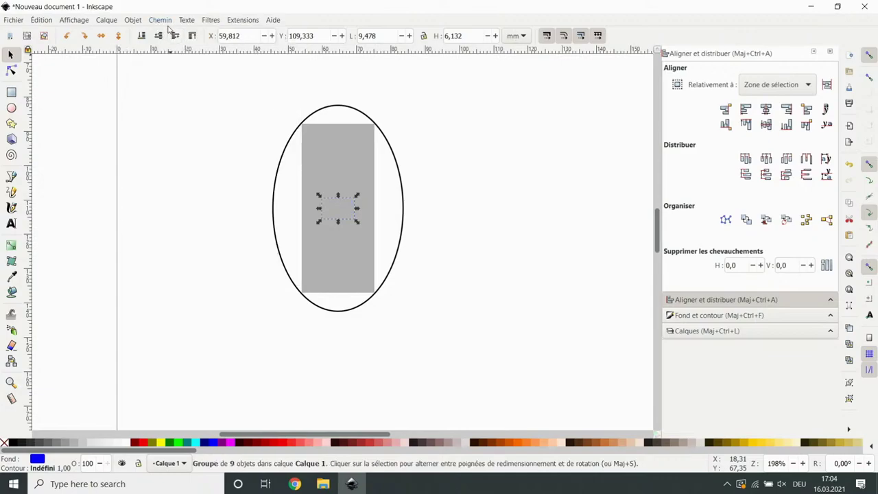
click(168, 20)
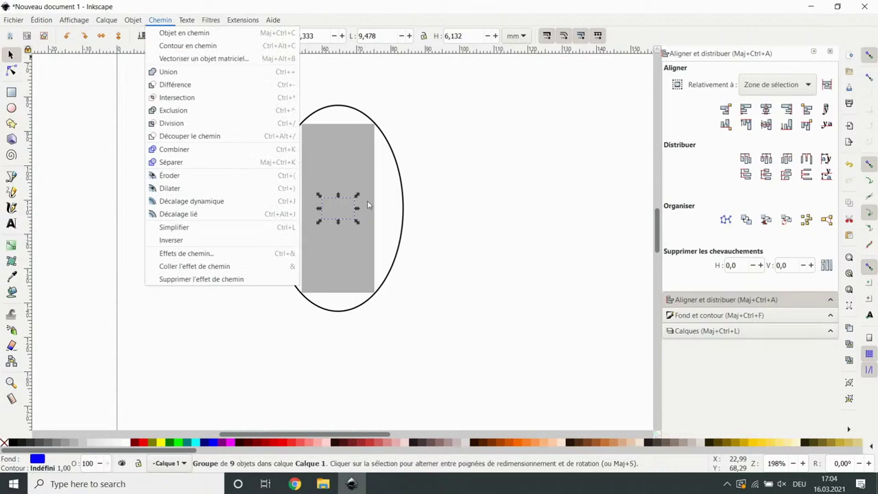
click(339, 209)
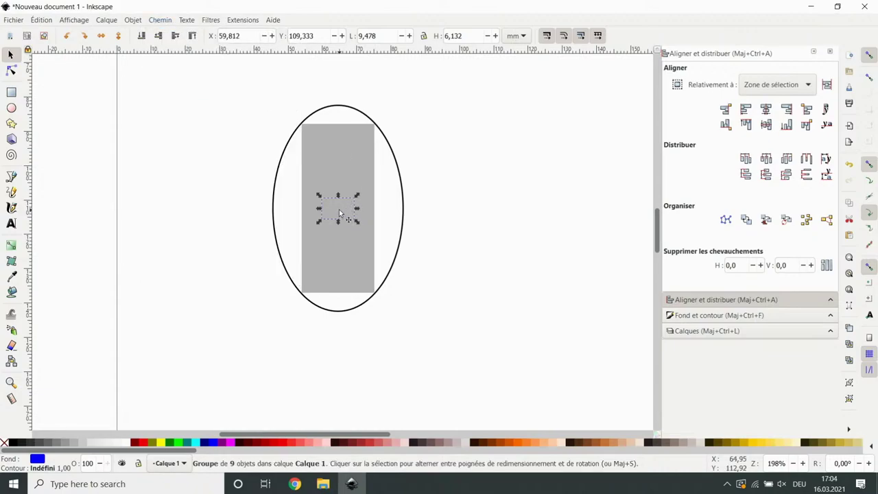
right_click(215, 443)
click(246, 389)
click(274, 277)
Select the blue dimension text in the rectangle and convert it from object to path
click(347, 205)
click(347, 205)
click(342, 208)
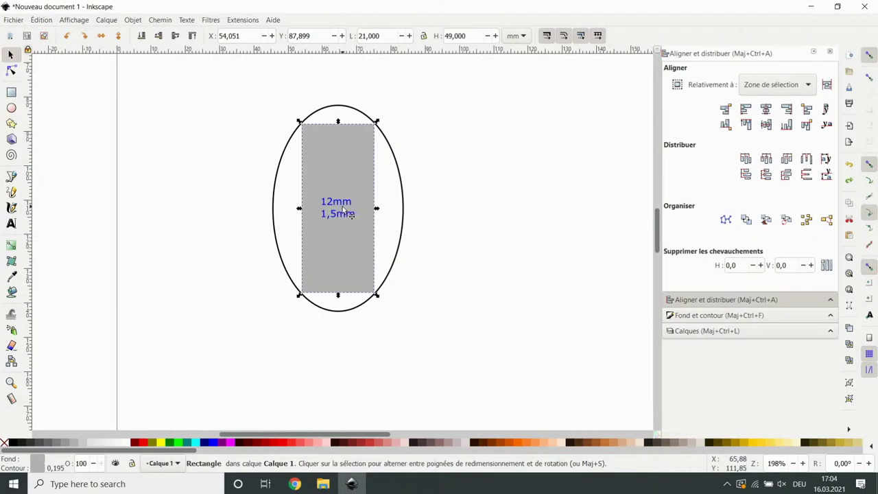
click(343, 209)
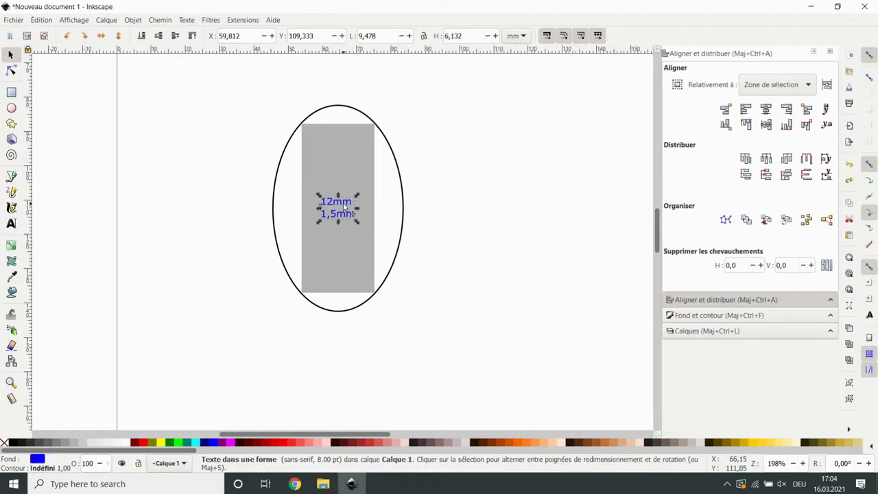
click(160, 20)
click(166, 34)
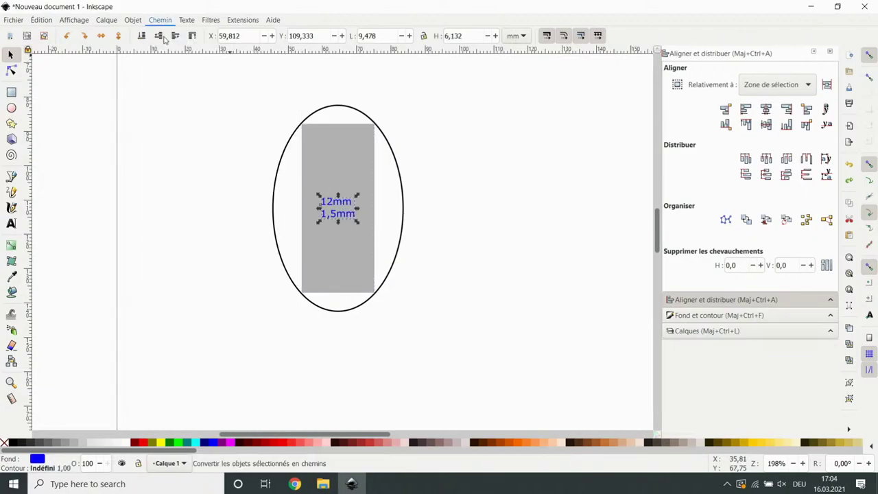
click(468, 247)
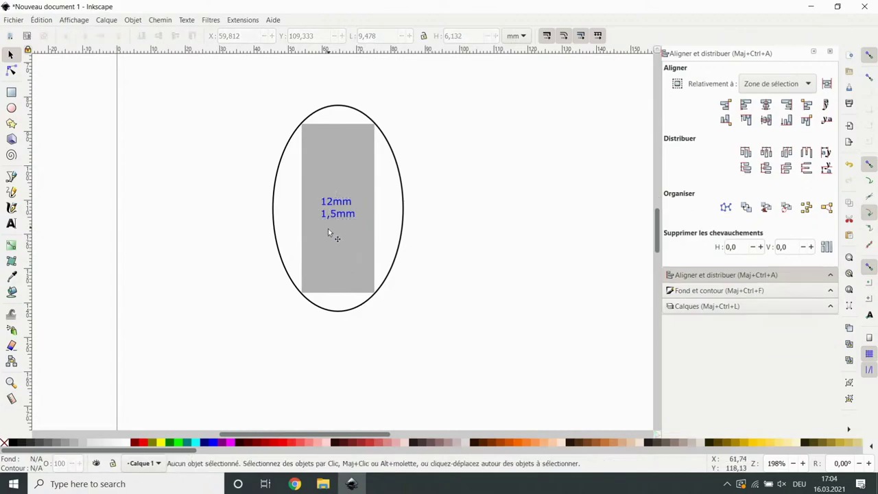
Examine the path nodes of the digit 5 in the converted 1,5mm text
ctrl+scroll(328, 227, up, 3)
ctrl+scroll(329, 222, up, 2)
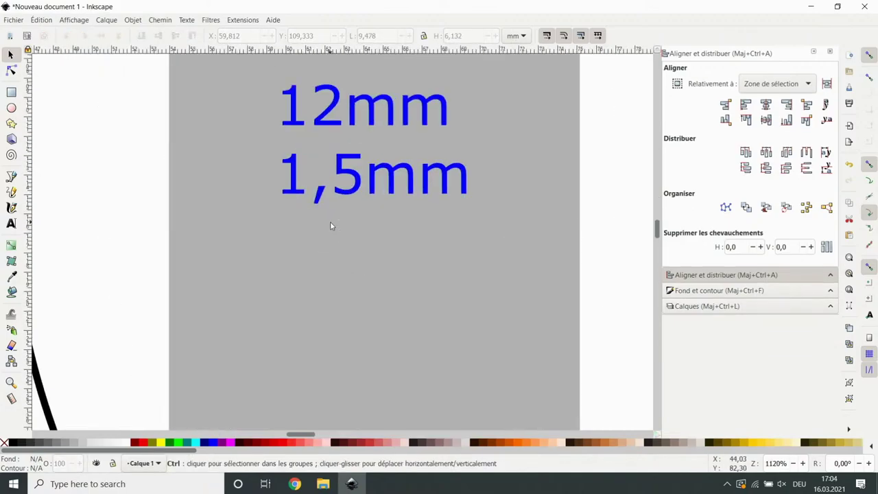
double_click(291, 181)
click(356, 182)
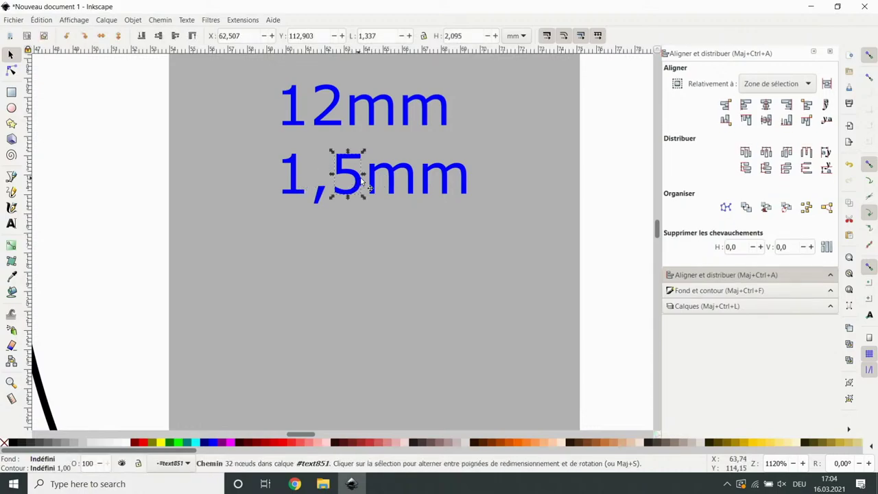
double_click(355, 182)
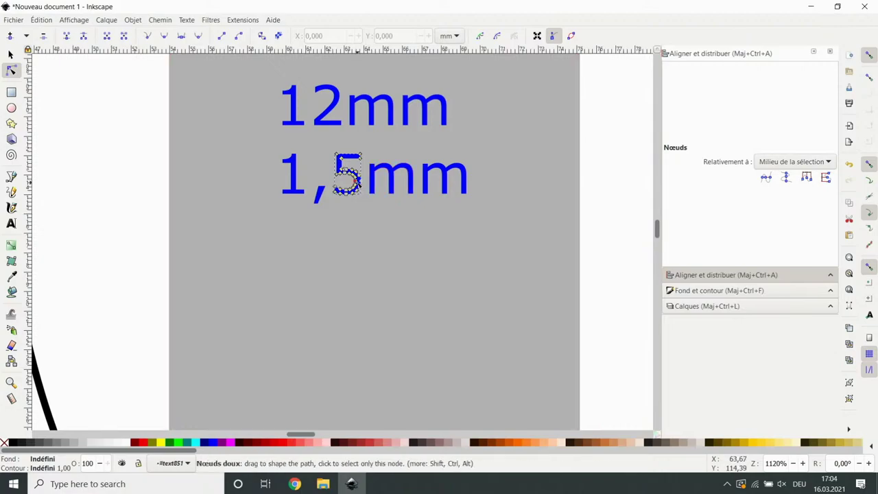
click(358, 191)
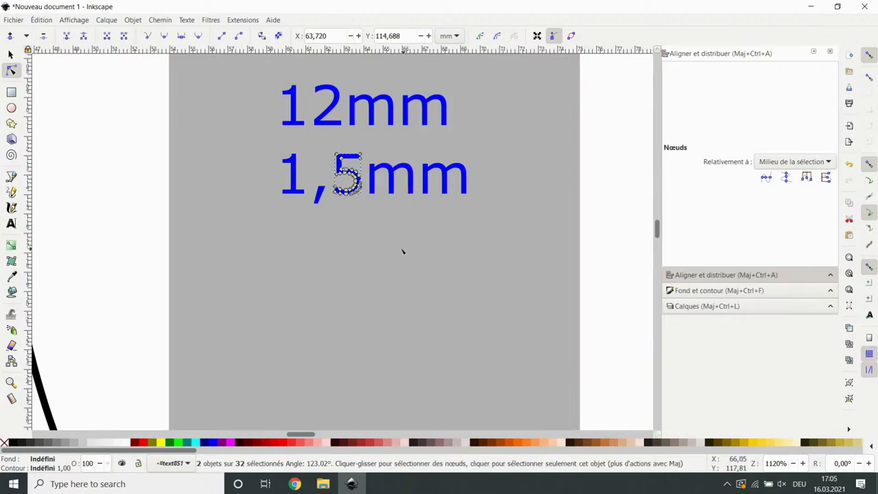
scroll(403, 251, down, 4)
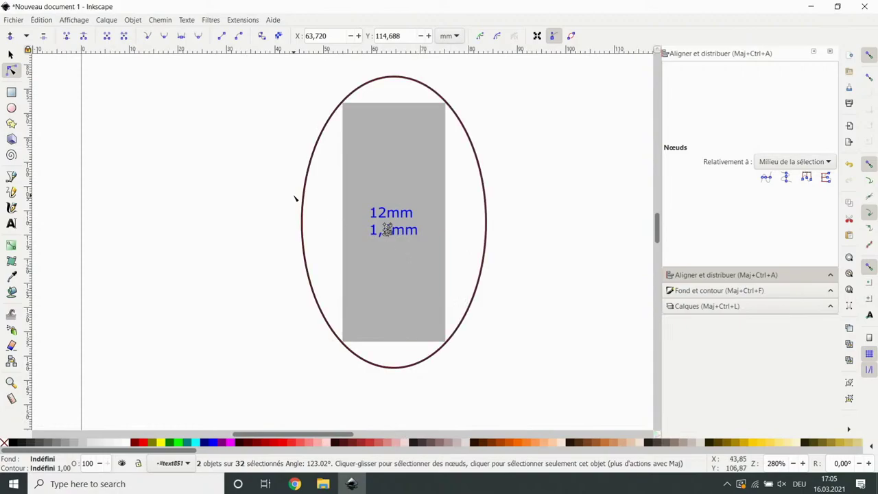
key(s)
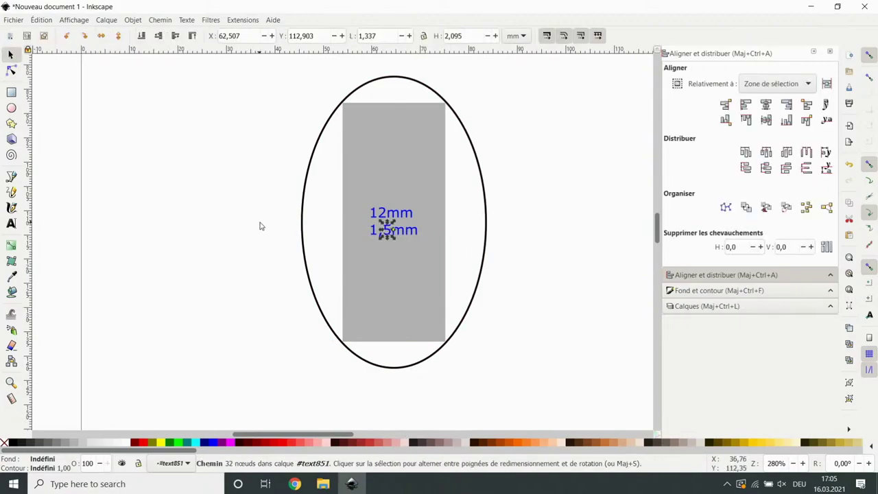
click(502, 243)
scroll(531, 237, up, 3)
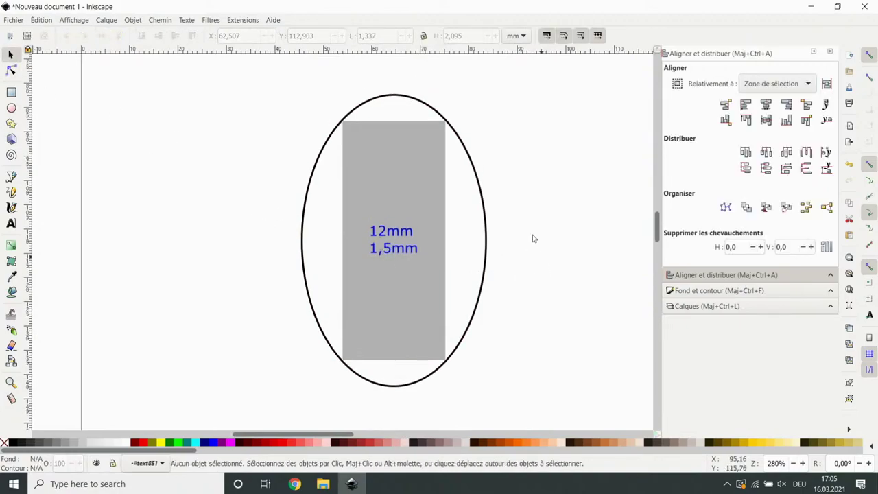
scroll(326, 159, down, 1)
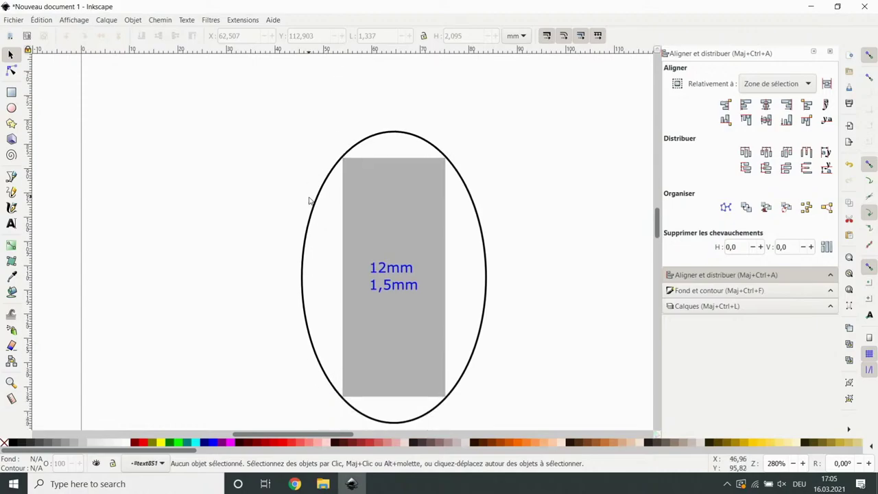
Save the drawing as Crochet 1 in SVG simple (*.svg) format in the Webinaire 16.03.2021 folder
click(14, 21)
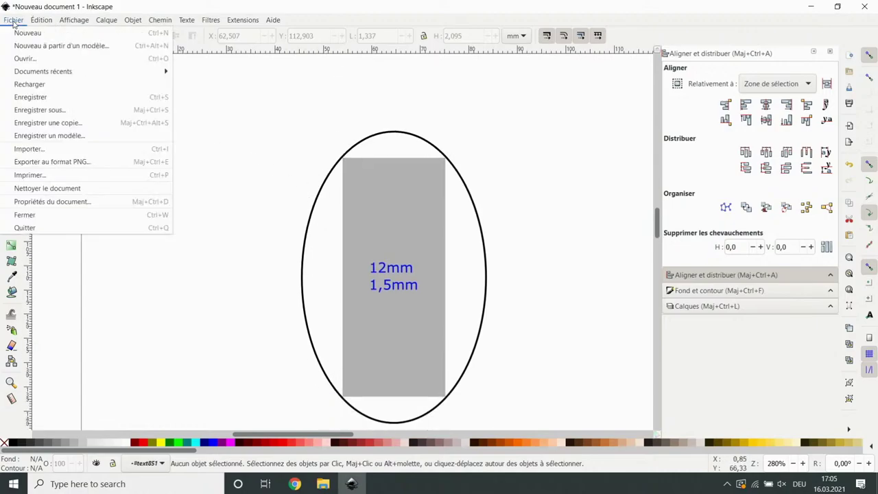
click(61, 112)
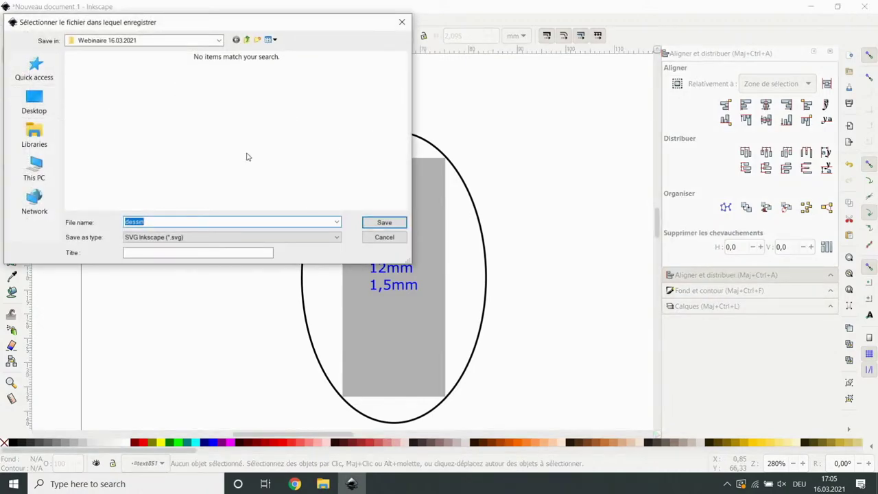
text(Ci)
text(o)
text(chet)
text( 1)
click(336, 238)
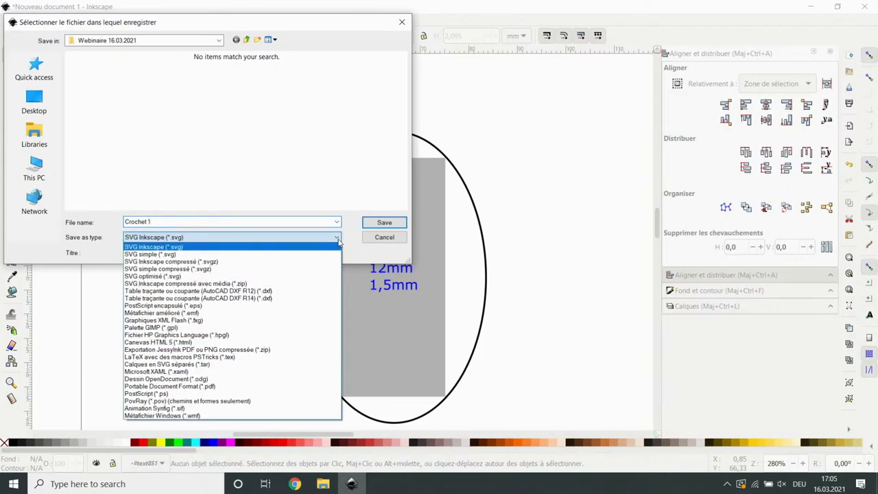
click(279, 254)
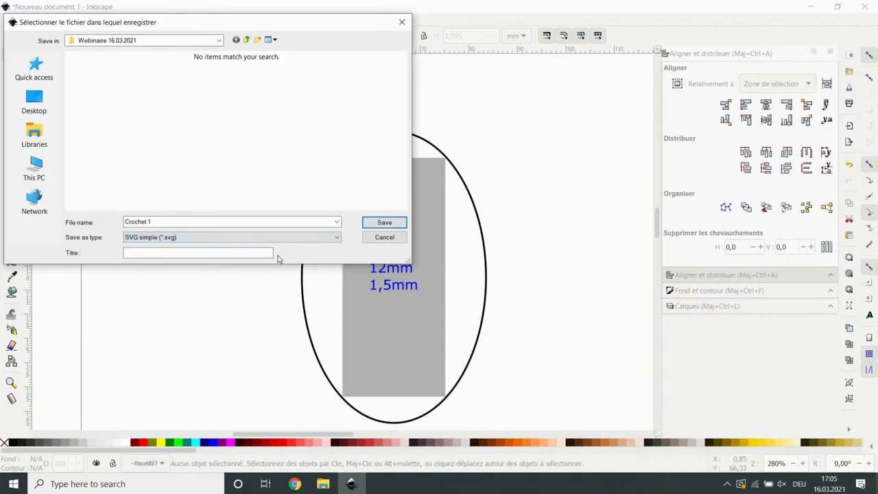
click(384, 223)
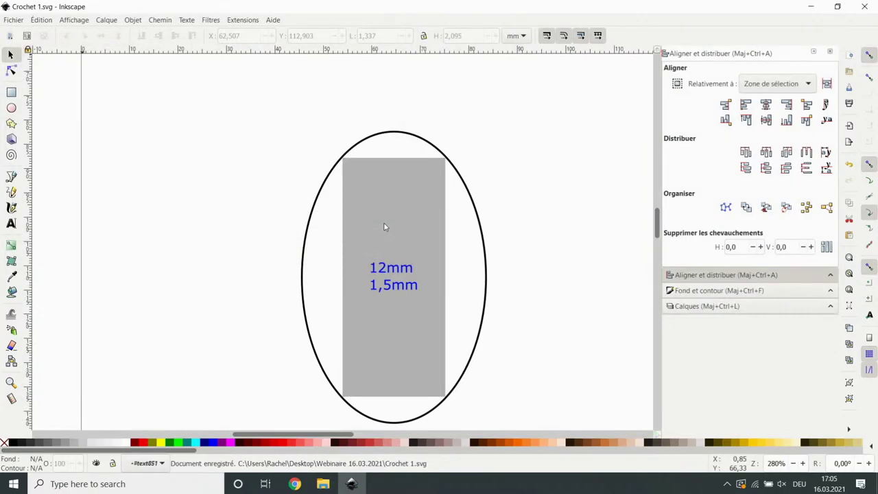
Switch to File Explorer and locate the Crochet 1 file in the Webinaire 16.03.2021 folder
click(811, 6)
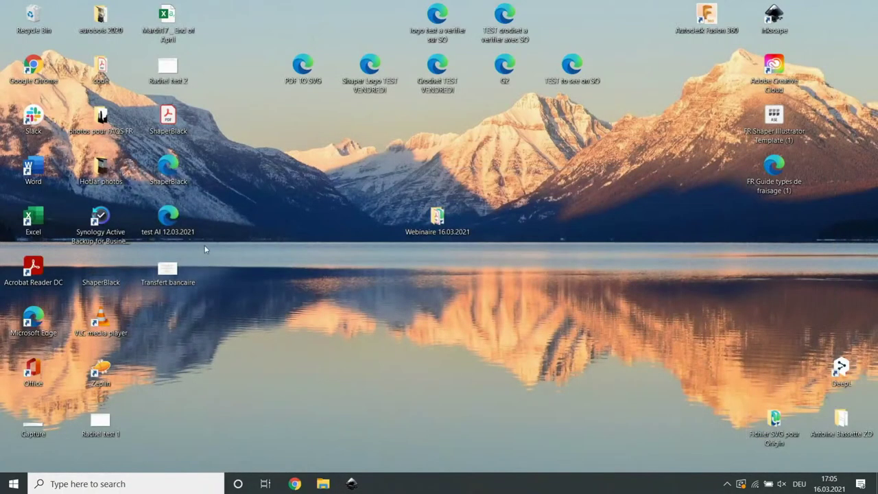
click(323, 483)
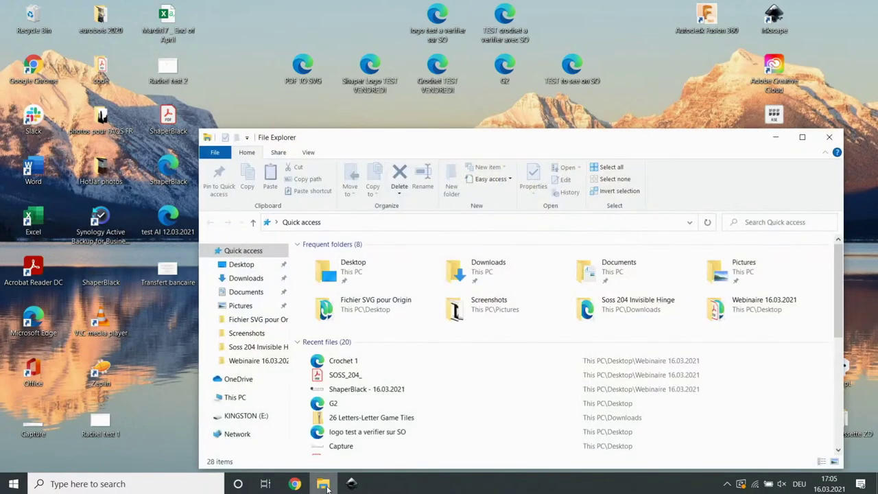
click(248, 361)
click(402, 380)
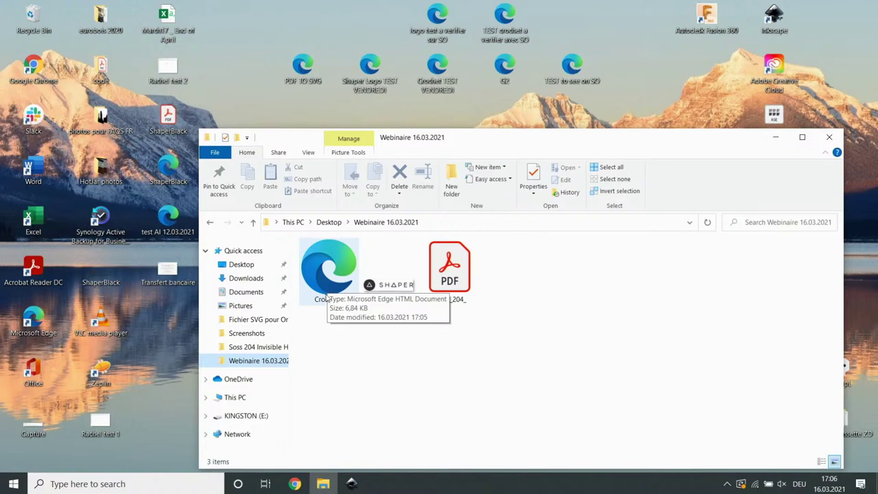
Switch to Chrome and open the ShaperHub home page from the Shaper support site
click(294, 484)
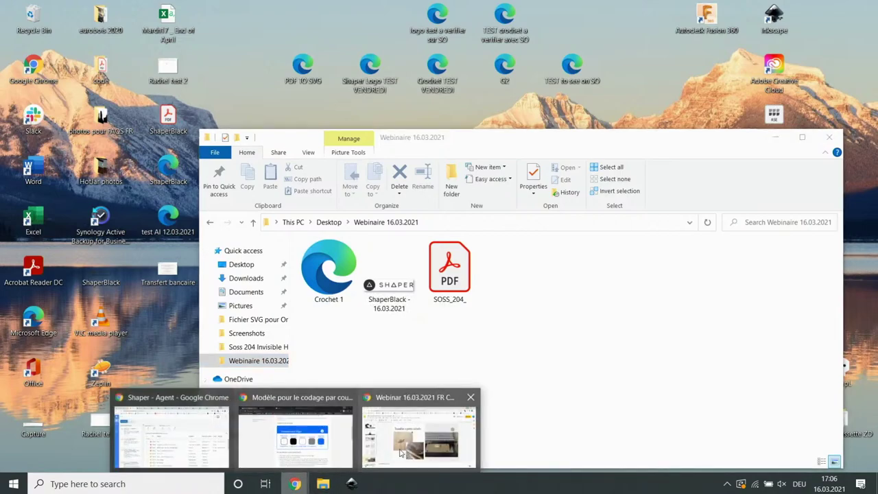
click(295, 439)
click(236, 15)
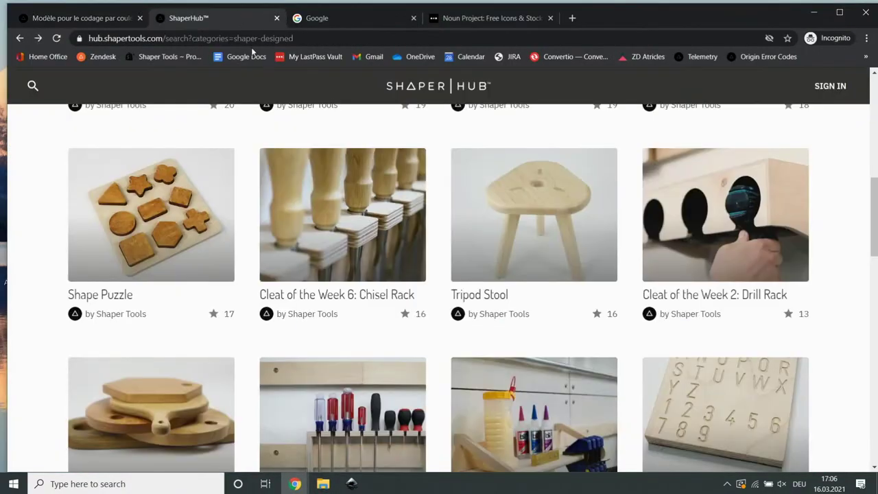
click(88, 19)
scroll(412, 164, up, 4)
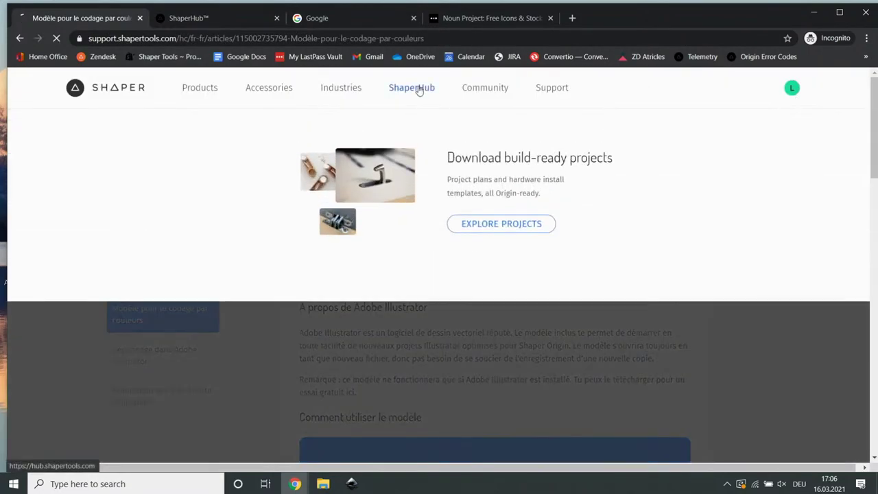
click(421, 91)
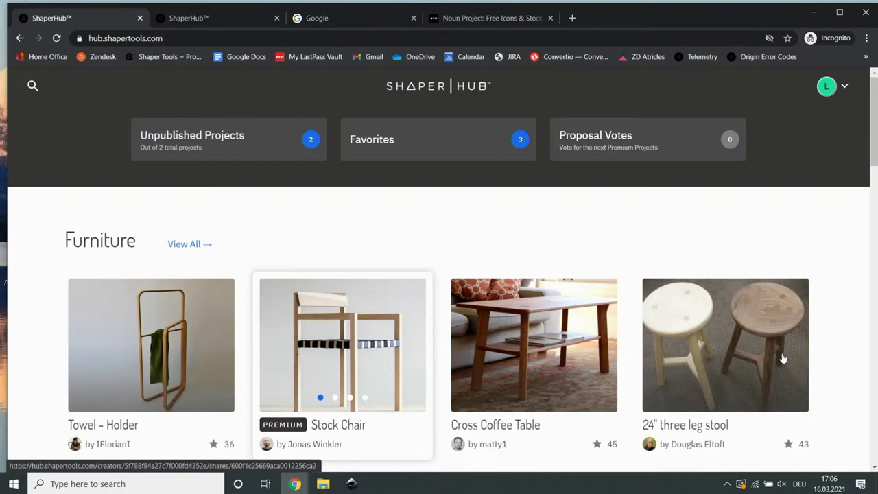
Open the account's Origin Files page on ShaperHub
click(834, 93)
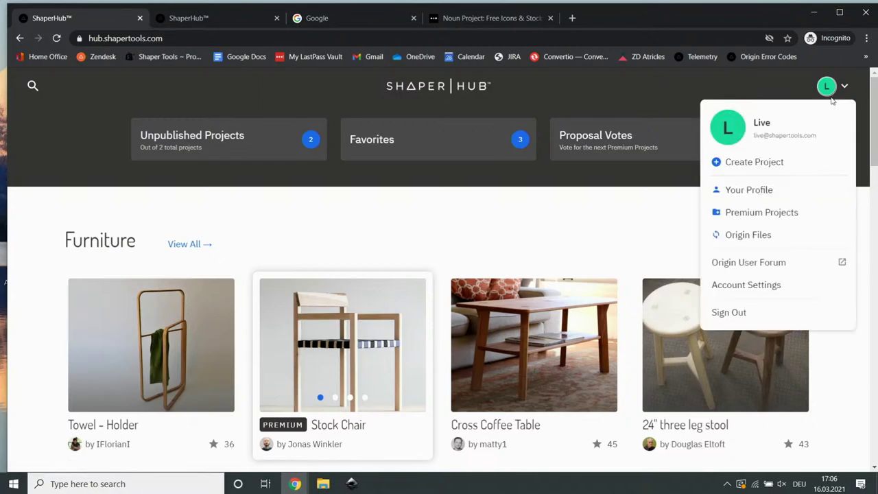
click(574, 239)
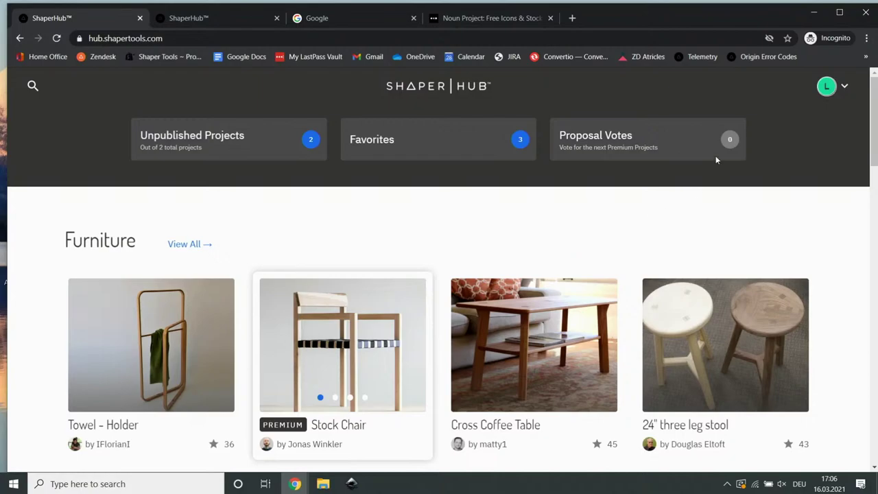
click(836, 85)
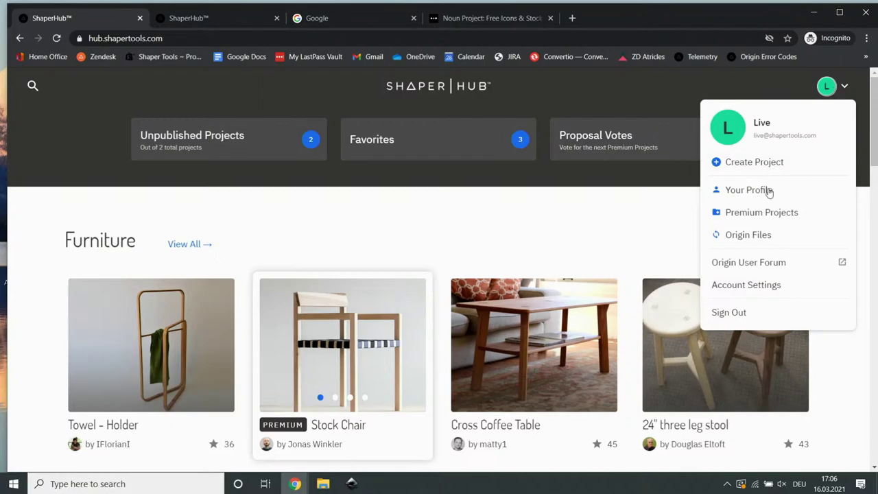
click(756, 242)
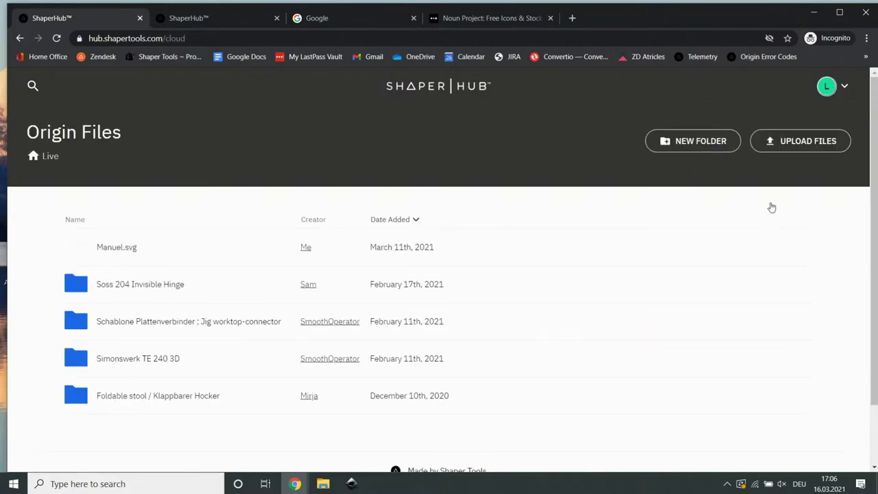
Upload the Crochet 1 file from the Webinaire 16.03.2021 folder to Origin Files
click(798, 143)
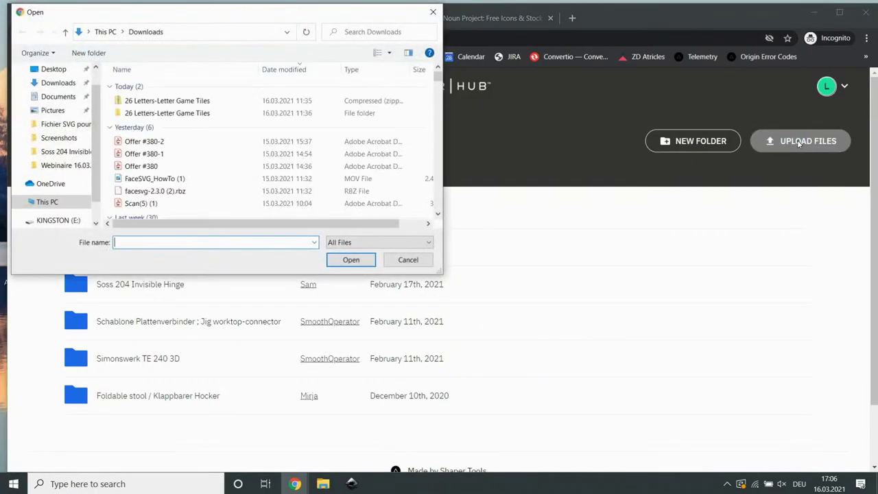
click(68, 168)
click(151, 111)
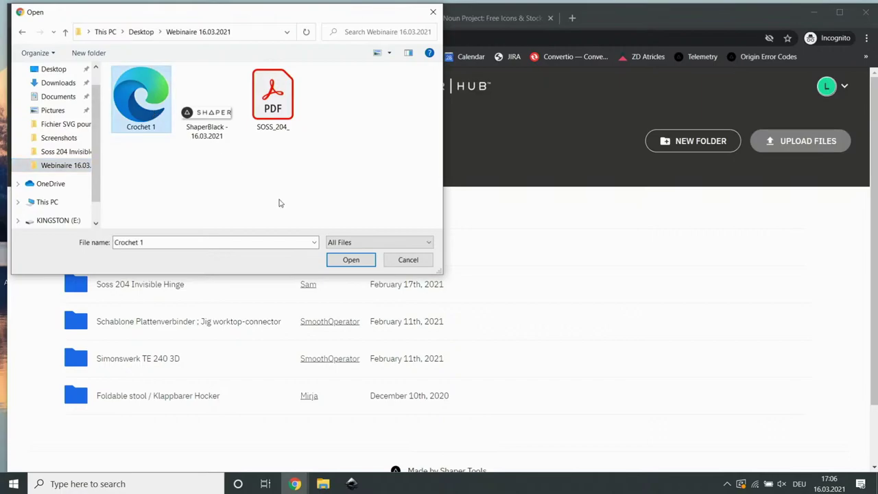
click(351, 265)
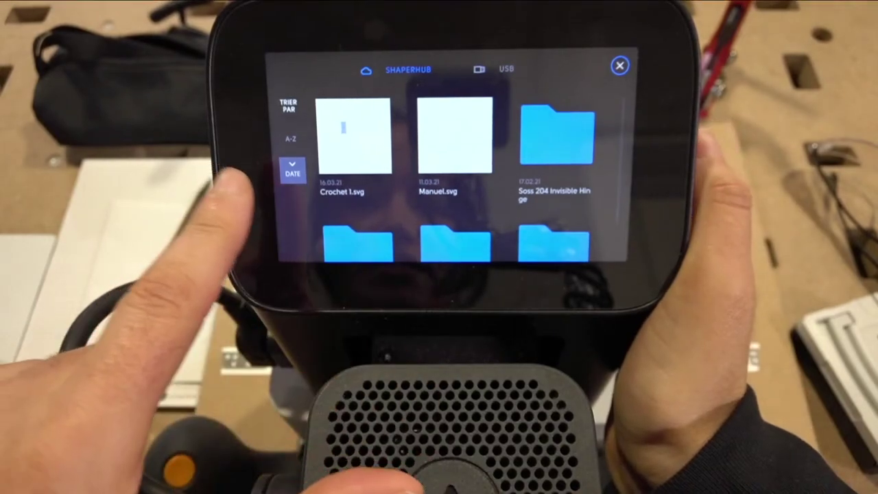
click(333, 136)
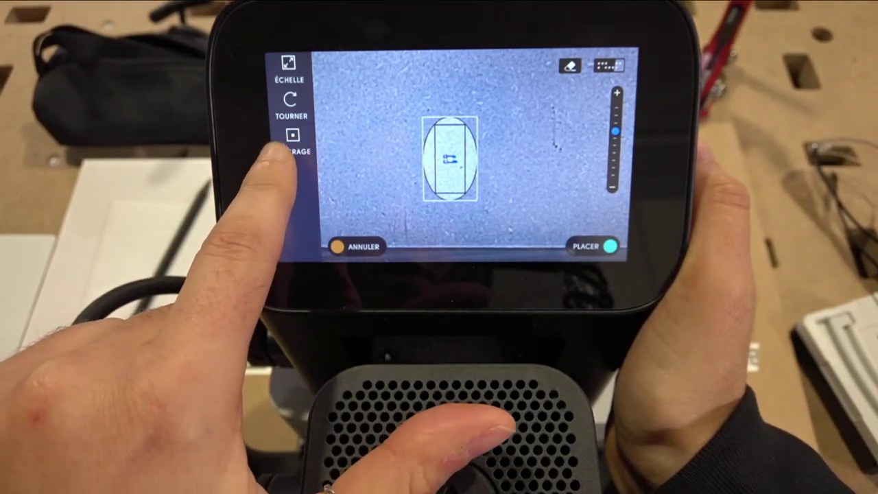
click(293, 140)
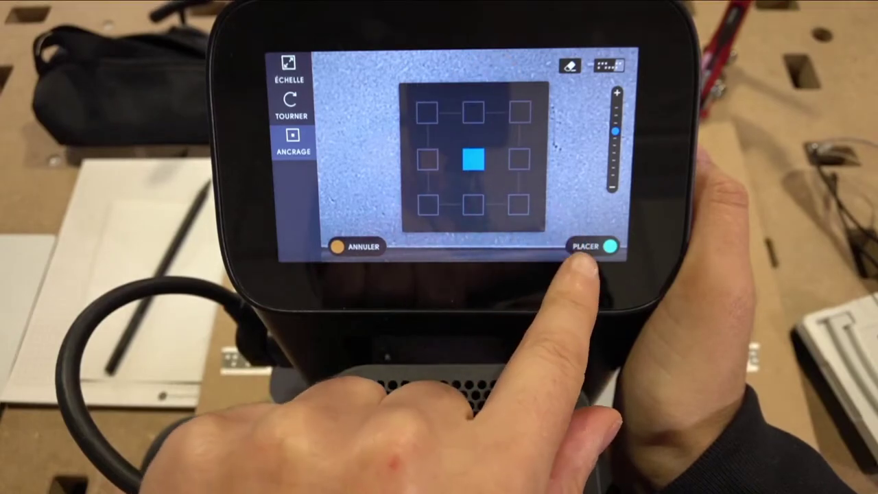
click(584, 247)
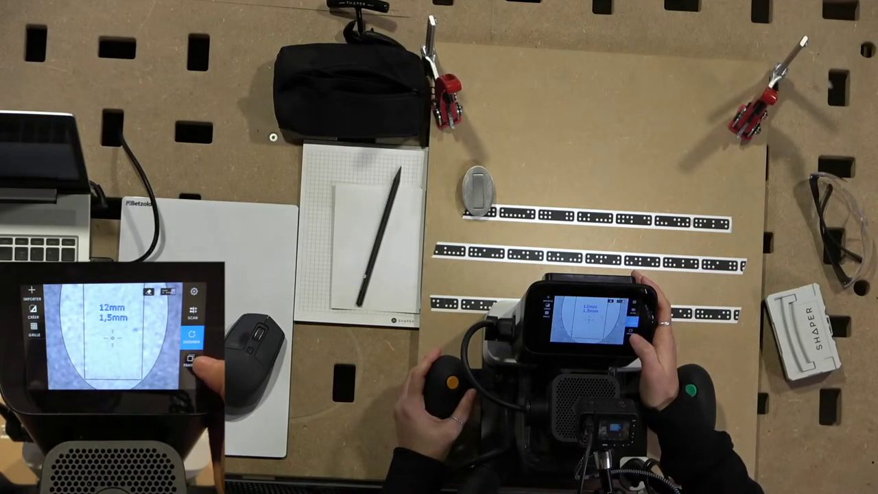
click(191, 358)
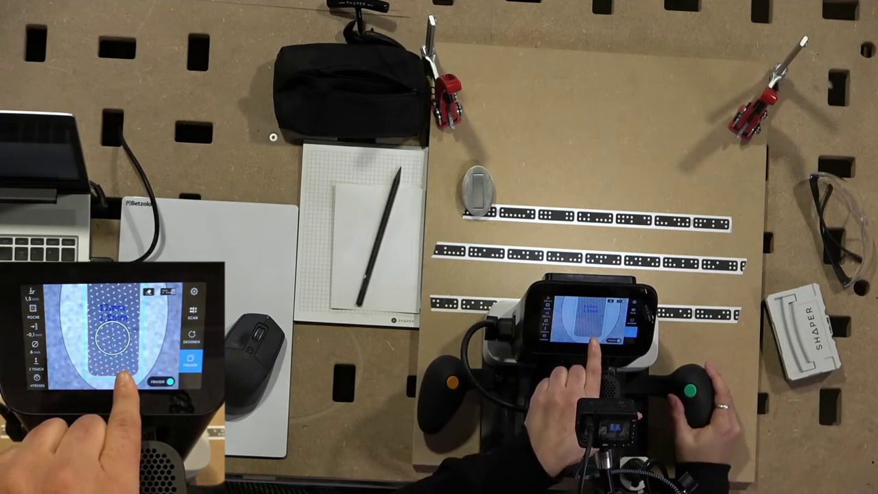
click(33, 334)
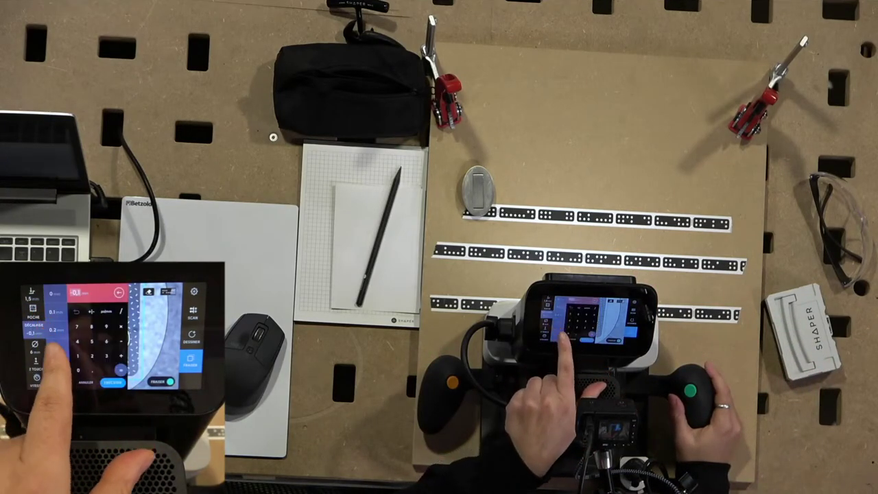
click(32, 334)
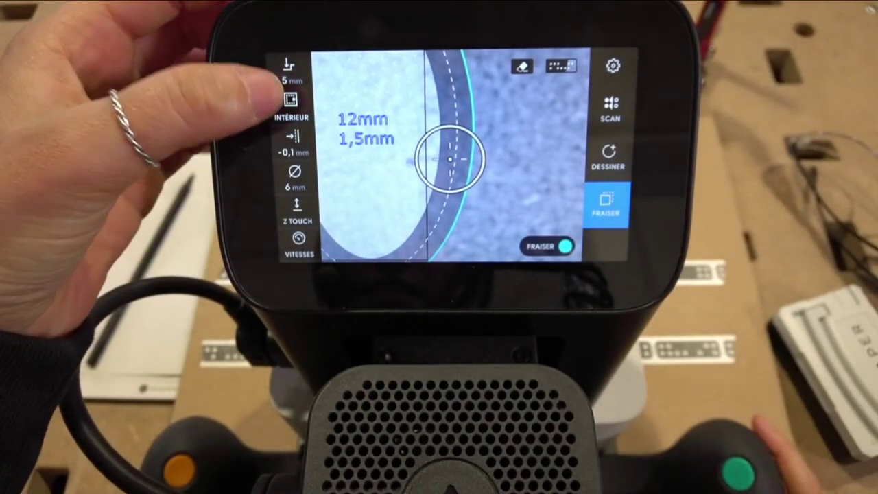
click(288, 110)
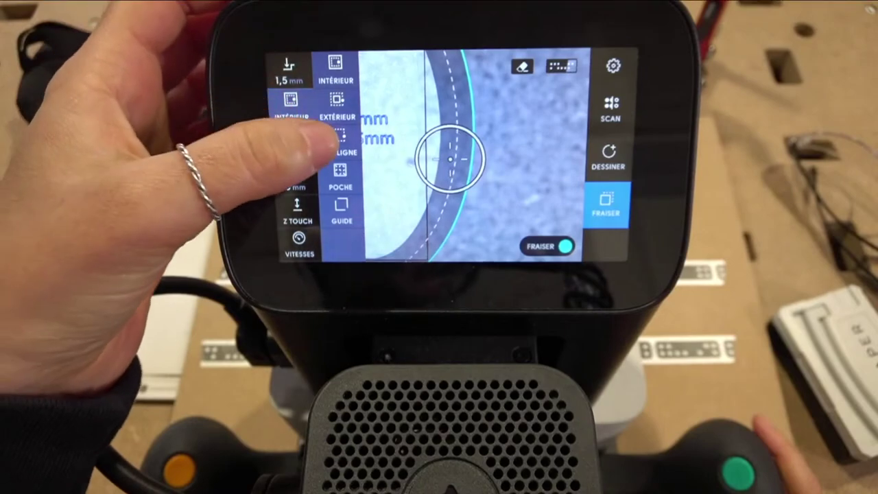
click(290, 102)
click(291, 103)
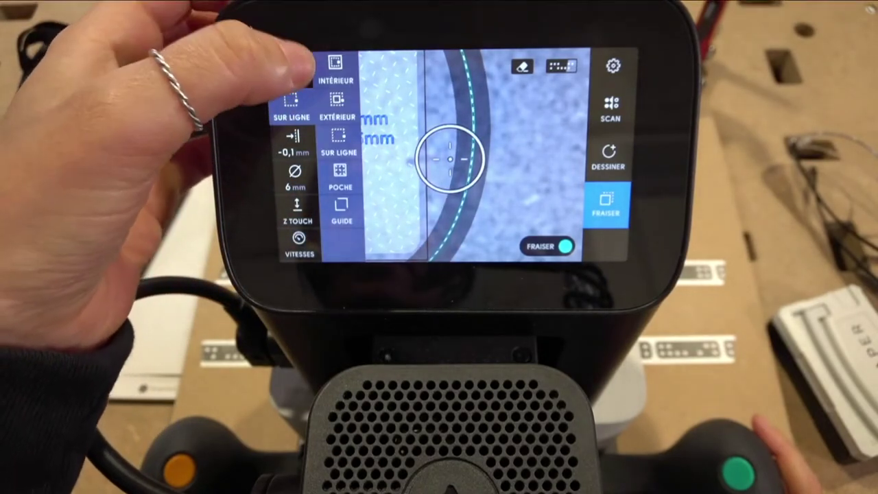
click(338, 74)
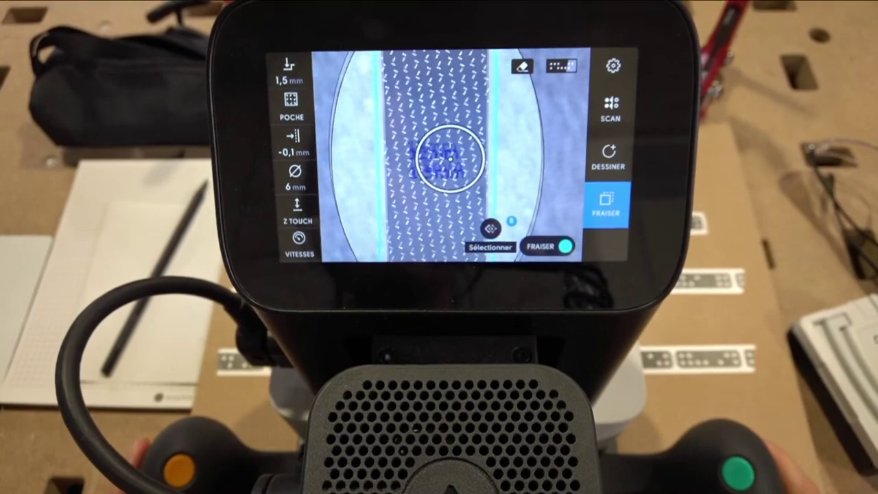
click(441, 172)
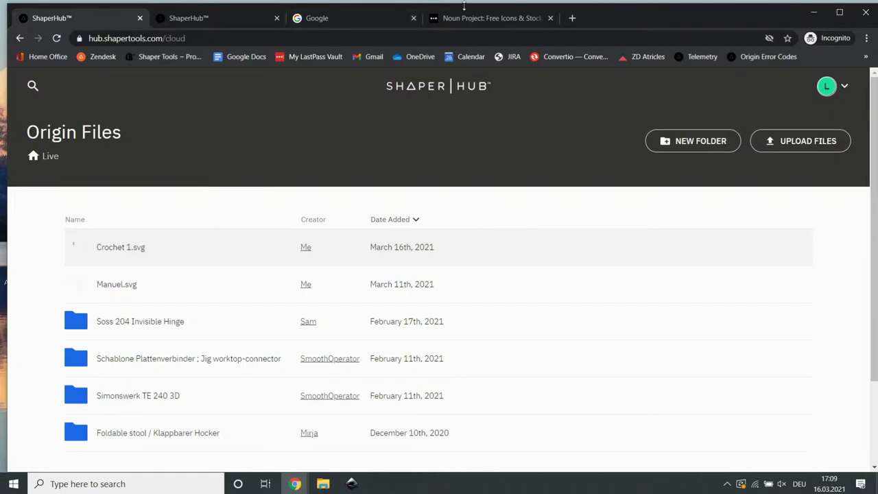
Switch to Inkscape and open the SOSS_204_ PDF with internal import (Importation interne), in a maximized window
click(807, 12)
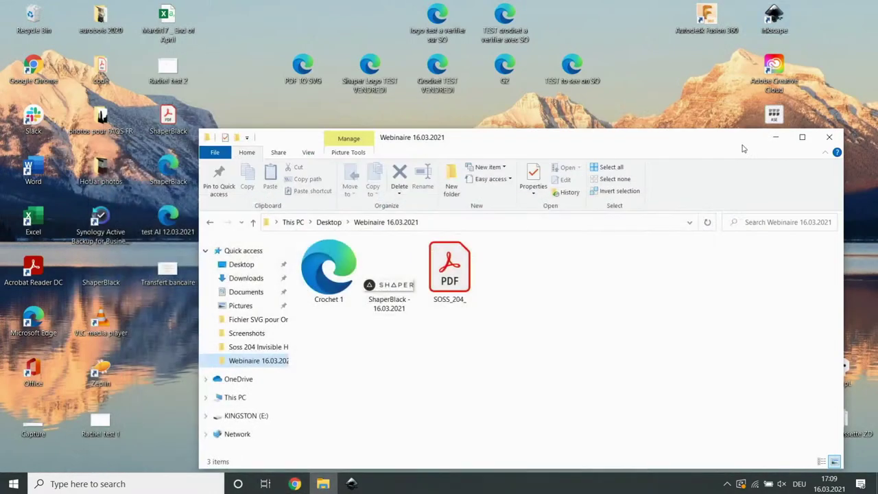
click(351, 483)
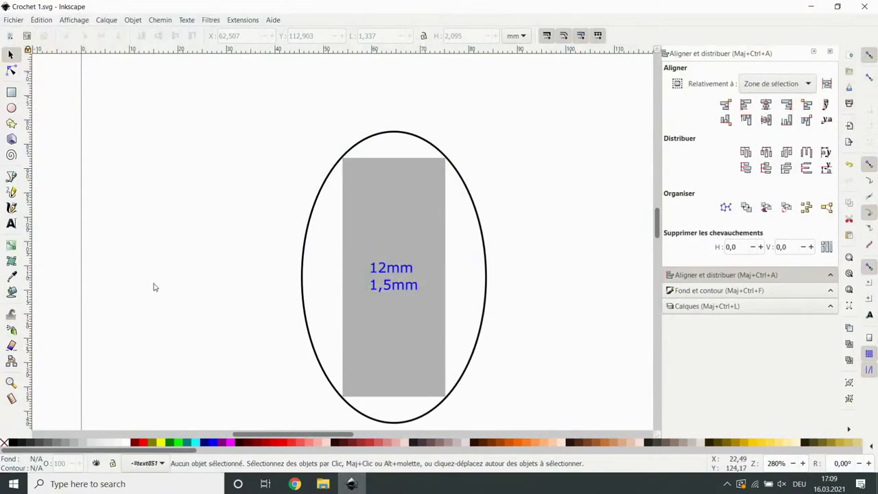
click(15, 21)
click(26, 59)
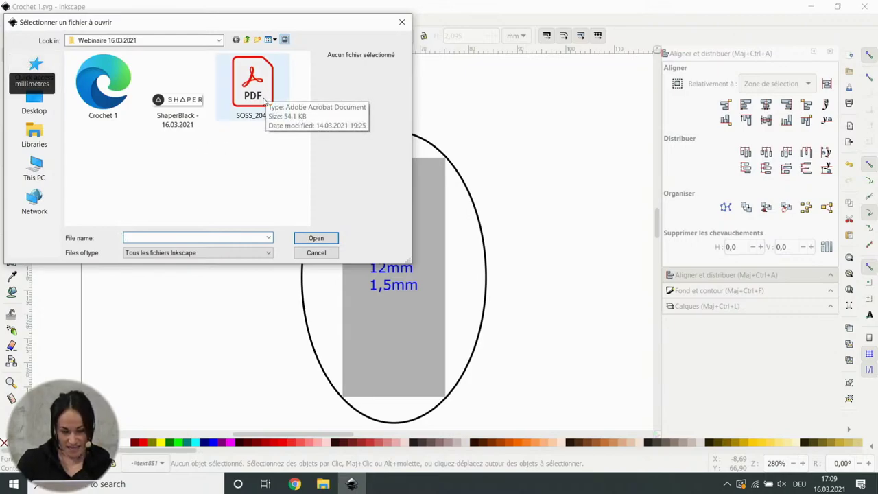
click(264, 101)
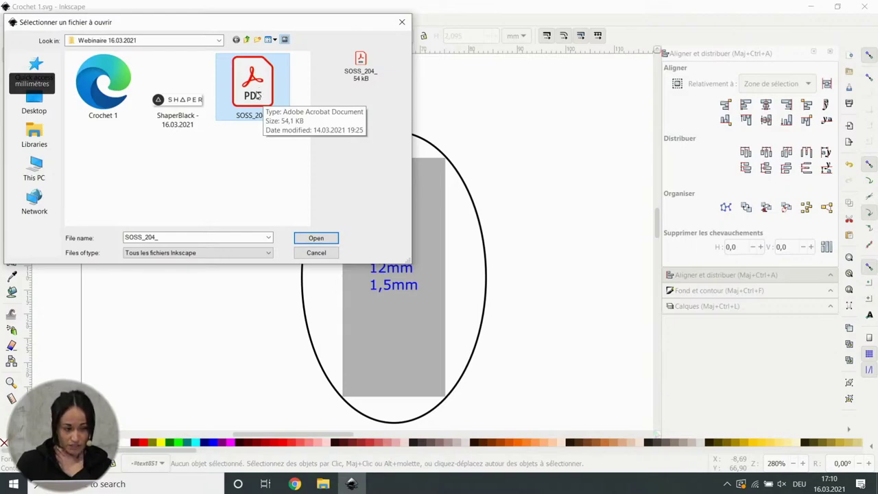
click(316, 238)
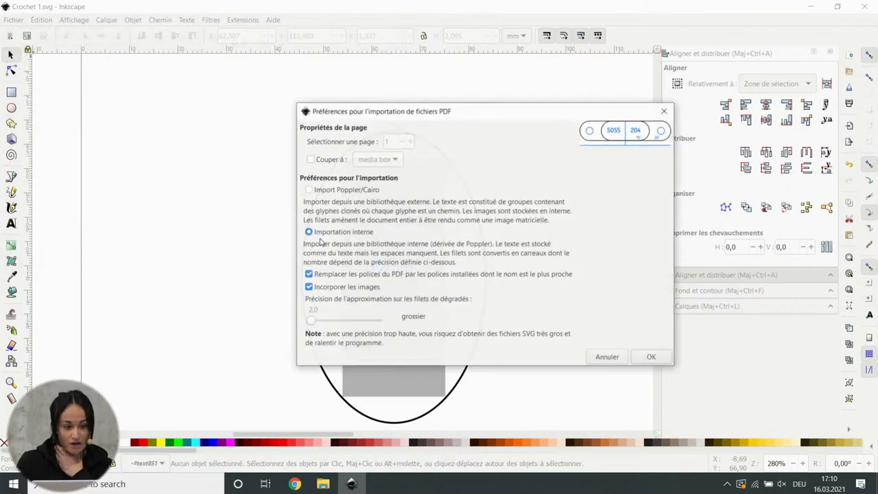
click(652, 358)
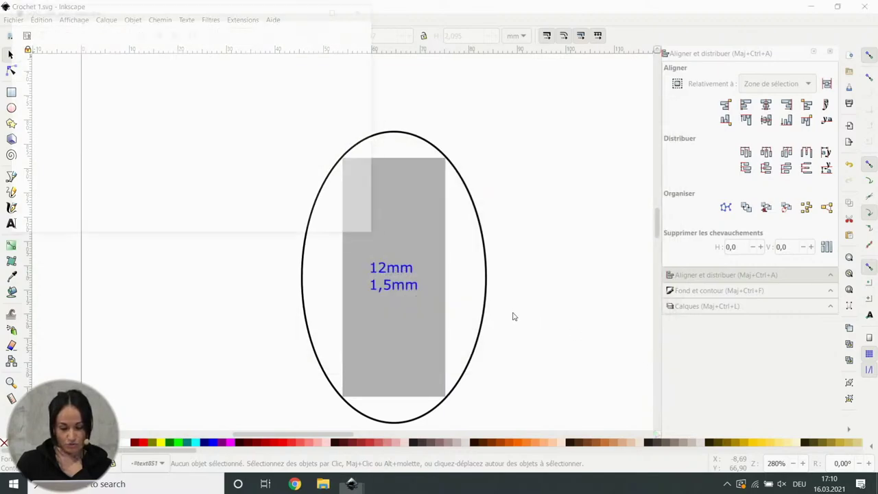
click(338, 9)
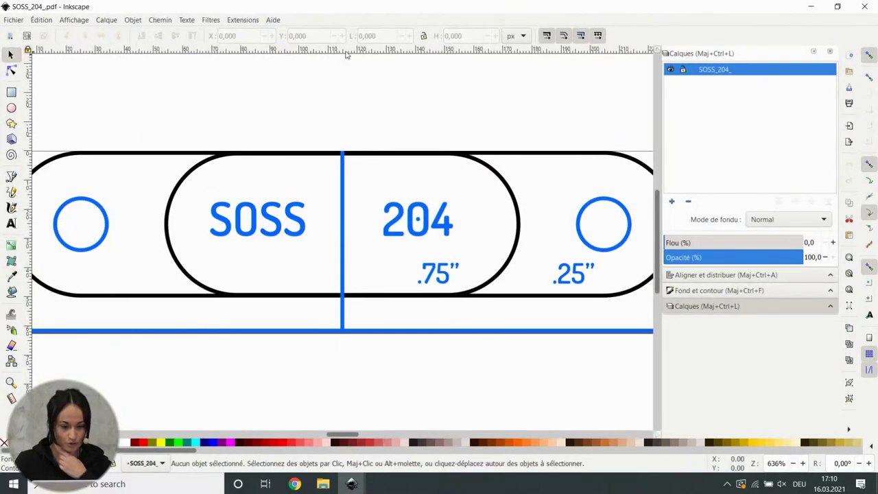
Try to move the SOSS text on its own, and enter the imported drawing's group to select the nested group
scroll(394, 199, down, 2)
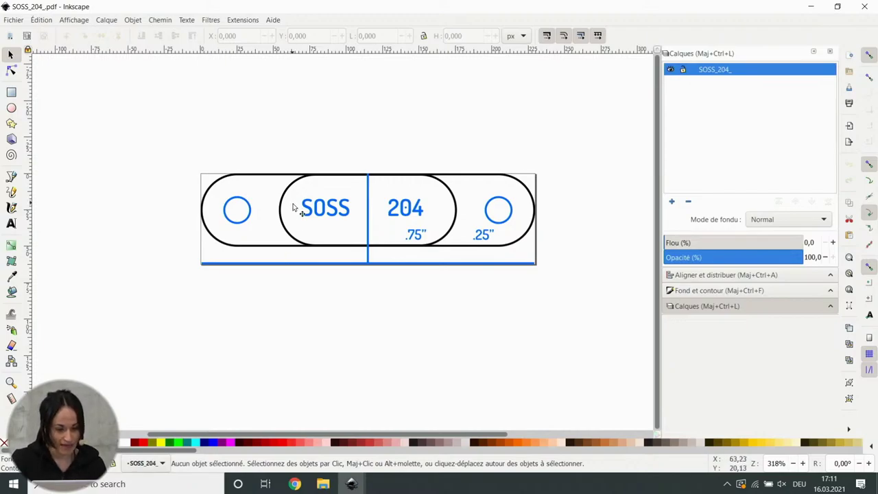
mouse_move(327, 222)
mouse_down()
mouse_move(334, 268)
mouse_move(330, 199)
mouse_move(345, 237)
mouse_move(388, 199)
mouse_move(405, 227)
mouse_move(391, 215)
mouse_up()
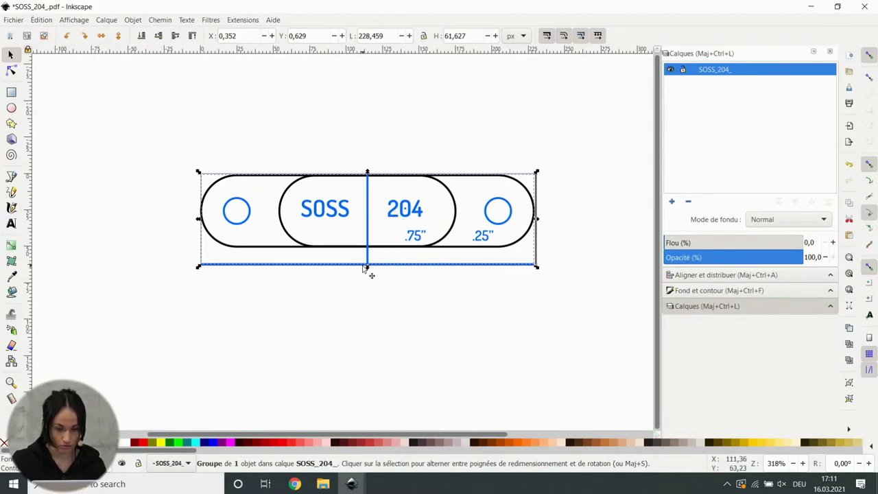
double_click(317, 212)
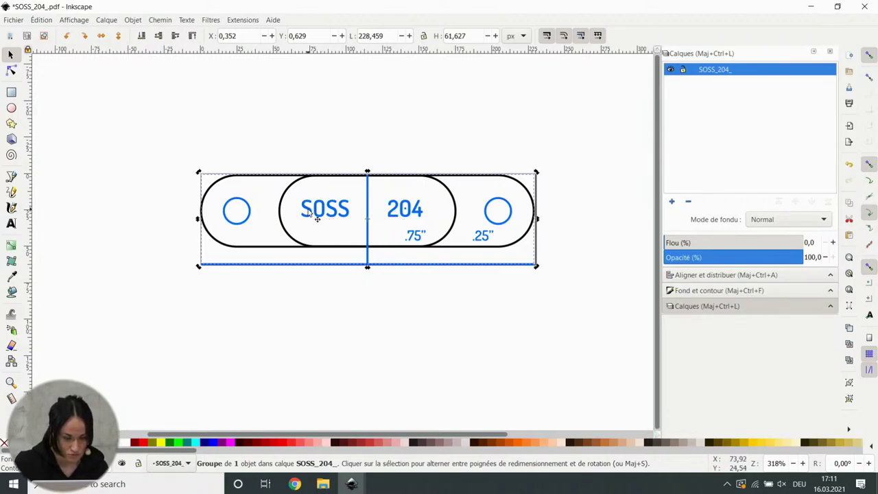
click(308, 210)
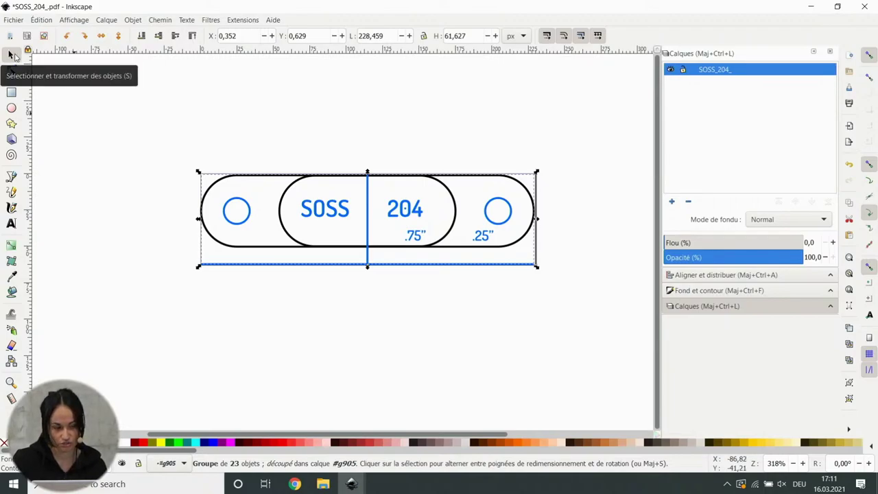
Select the whole SOSS 204 hinge drawing and ungroup its clipped group
mouse_move(168, 141)
mouse_down()
mouse_move(556, 335)
mouse_move(591, 343)
mouse_up()
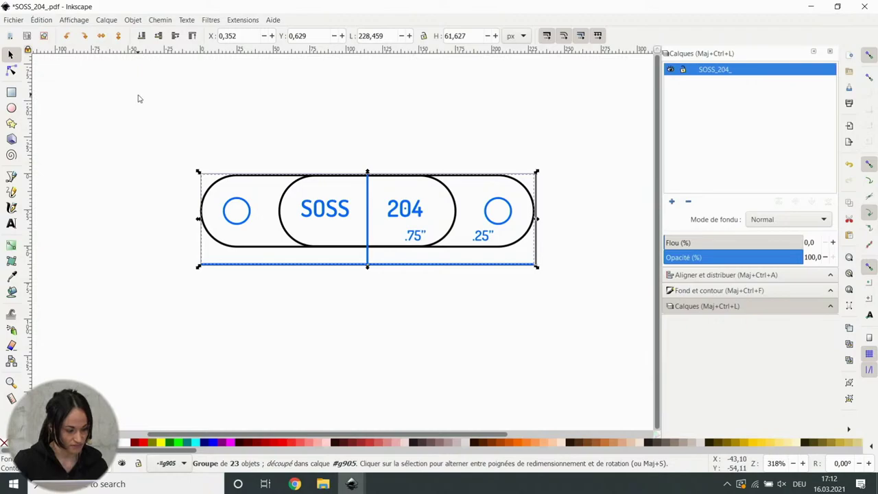
click(135, 22)
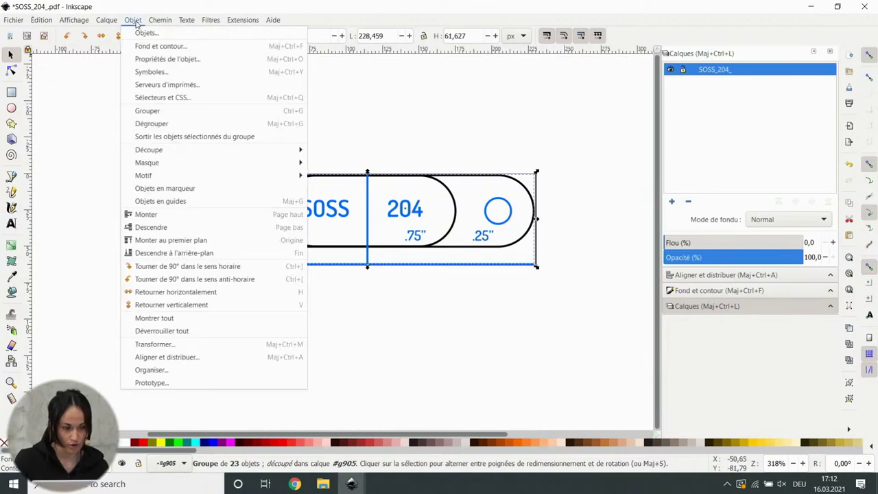
mouse_move(159, 155)
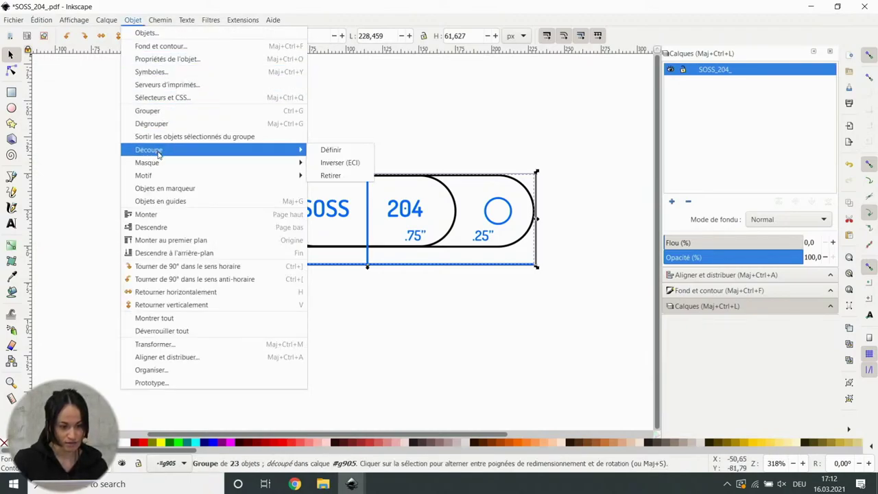
click(161, 124)
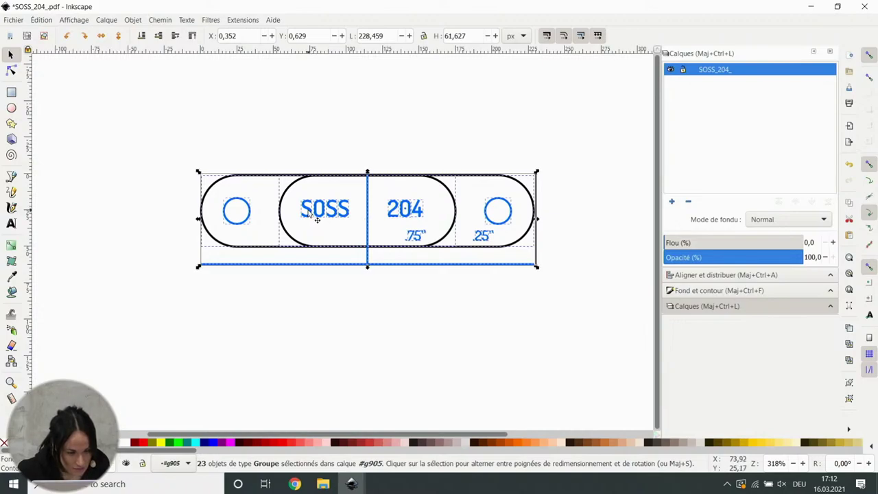
Shift the hinge drawing slightly, then select all its subgroups and ungroup them into separate paths
mouse_move(360, 231)
mouse_down()
mouse_move(360, 239)
mouse_move(364, 222)
mouse_move(355, 229)
mouse_up()
drag(106, 97, 604, 324)
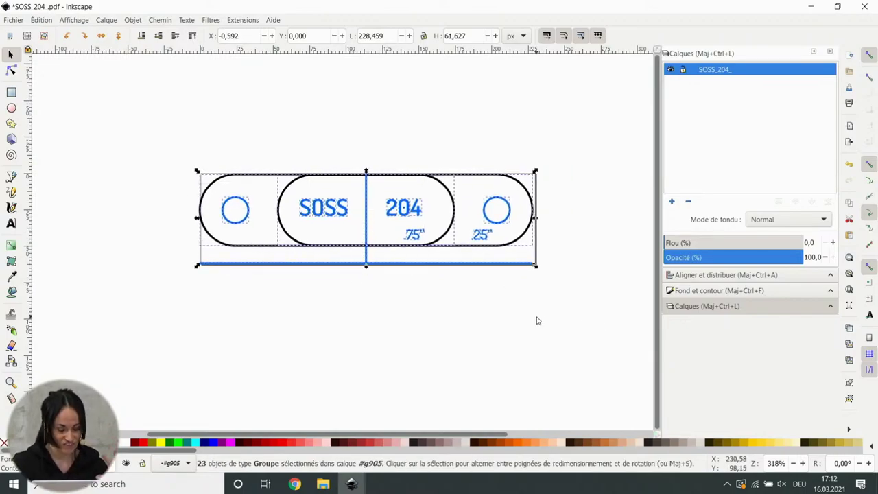
click(131, 20)
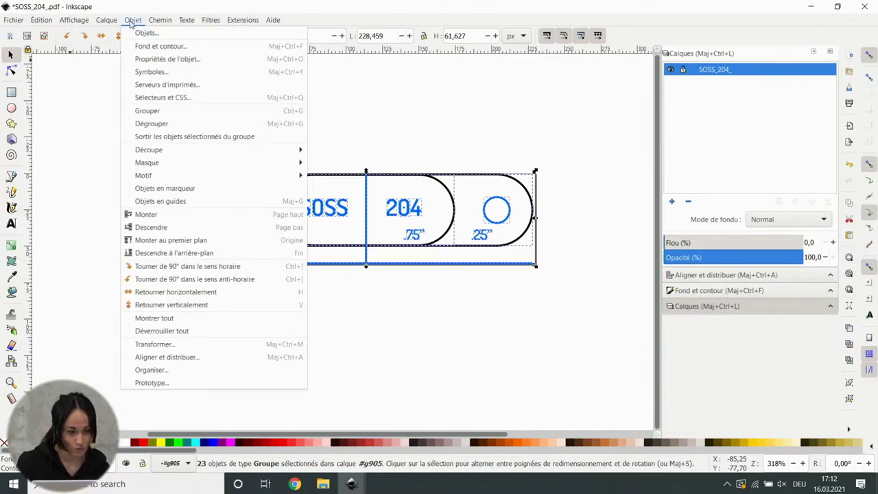
click(159, 125)
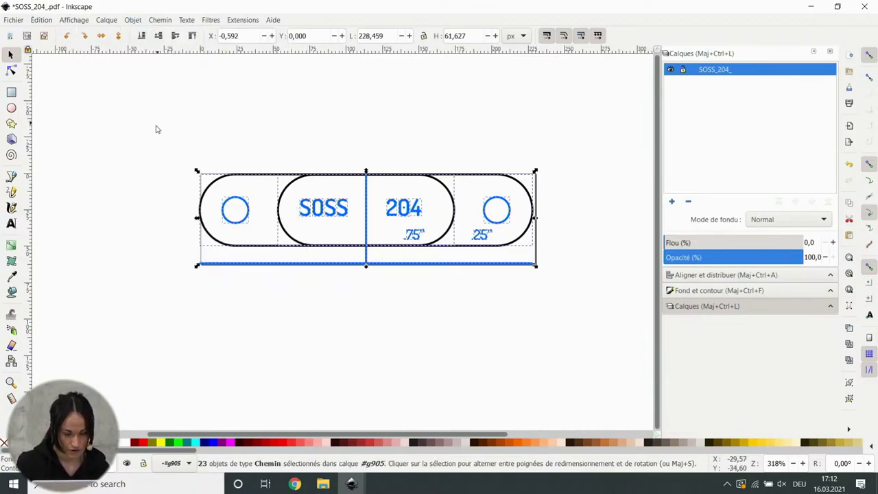
Check the ungrouping by selecting individual characters of the SOSS and 204 lettering
click(136, 162)
click(305, 211)
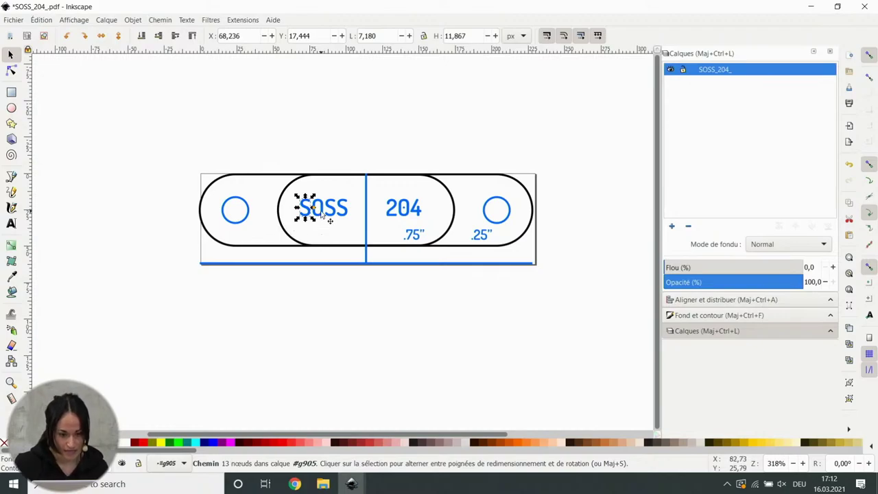
click(321, 214)
click(344, 214)
click(391, 206)
click(416, 215)
click(417, 210)
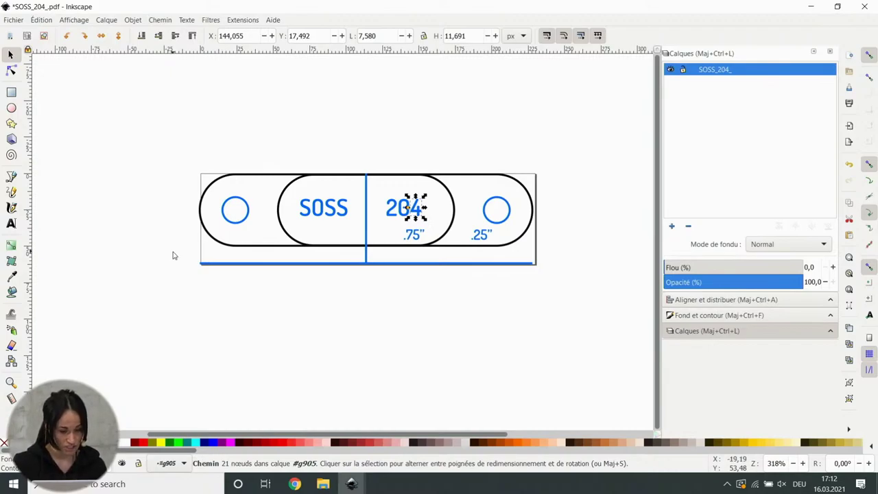
Select every path of the hinge drawing with all its nodes, and join the selected nodes
click(11, 71)
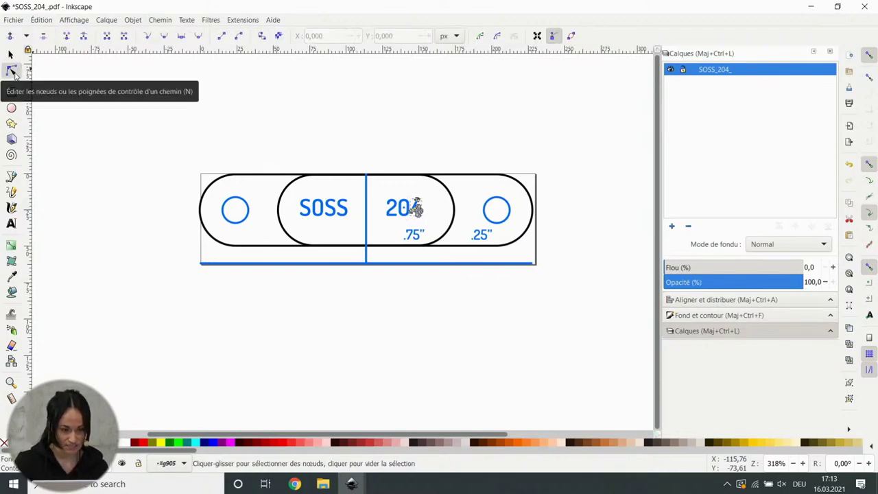
click(11, 55)
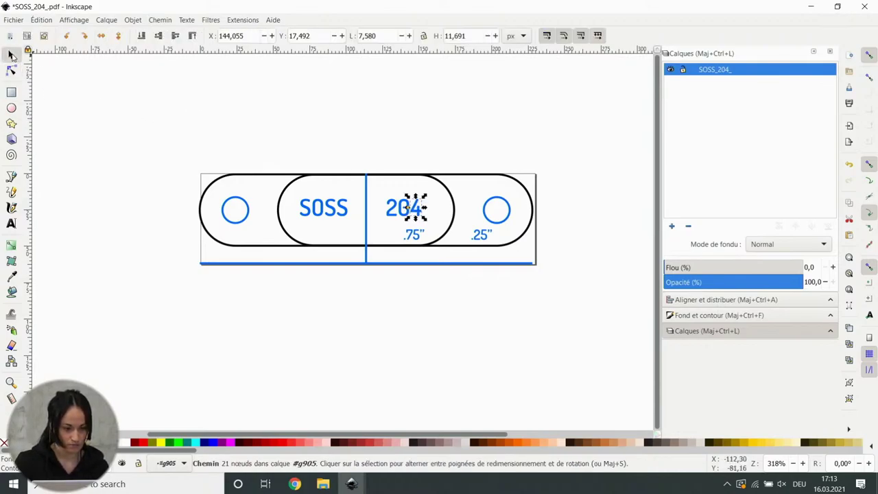
click(211, 158)
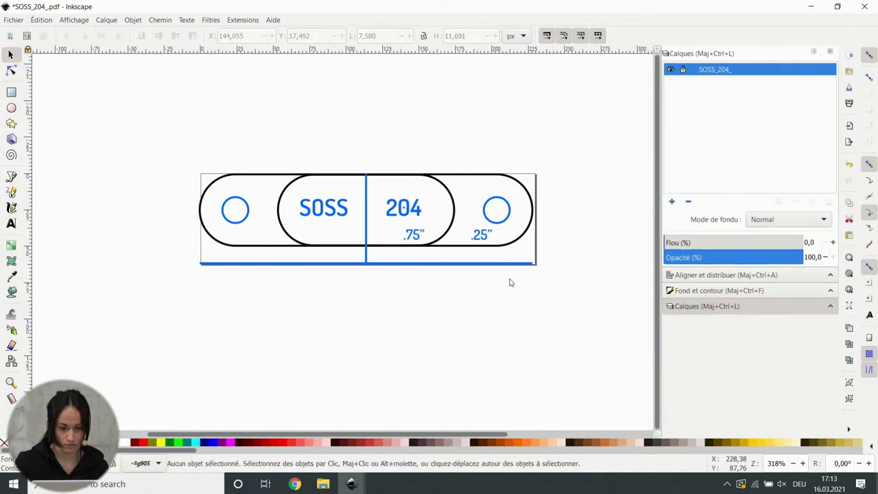
mouse_move(163, 131)
mouse_down()
mouse_move(469, 340)
mouse_move(604, 346)
mouse_up()
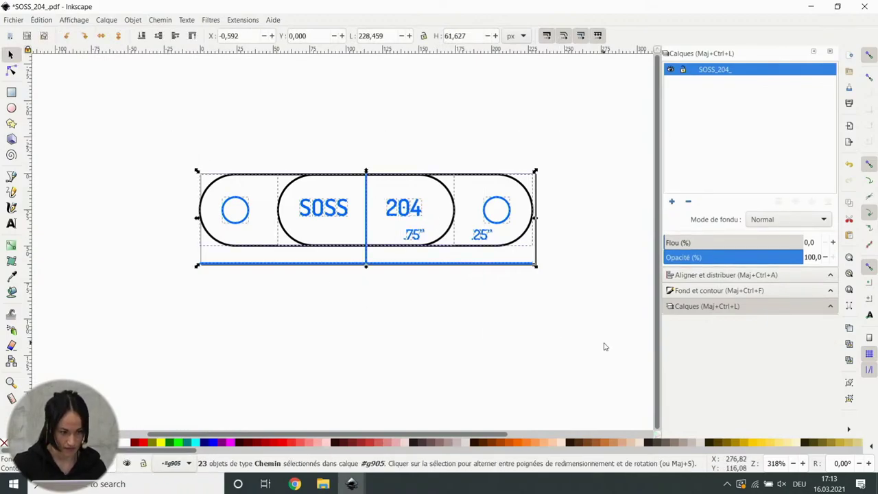
click(13, 72)
mouse_move(178, 142)
mouse_down()
mouse_move(558, 336)
mouse_move(614, 334)
mouse_up()
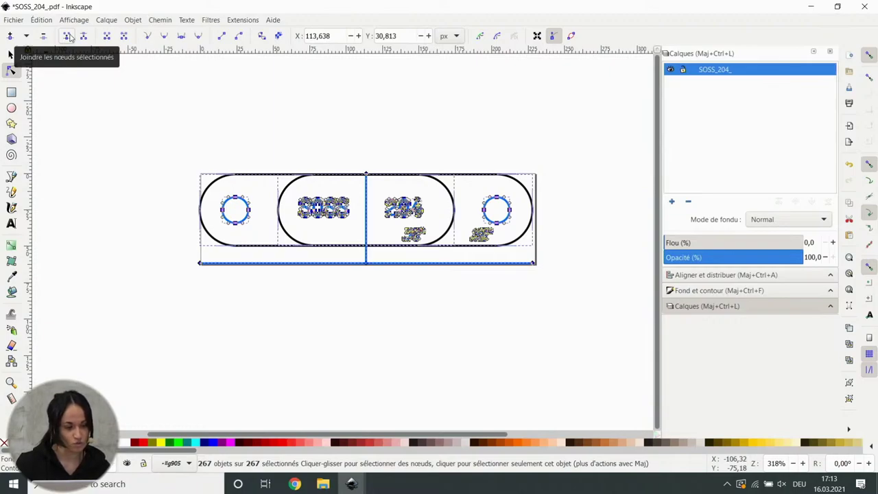
click(69, 36)
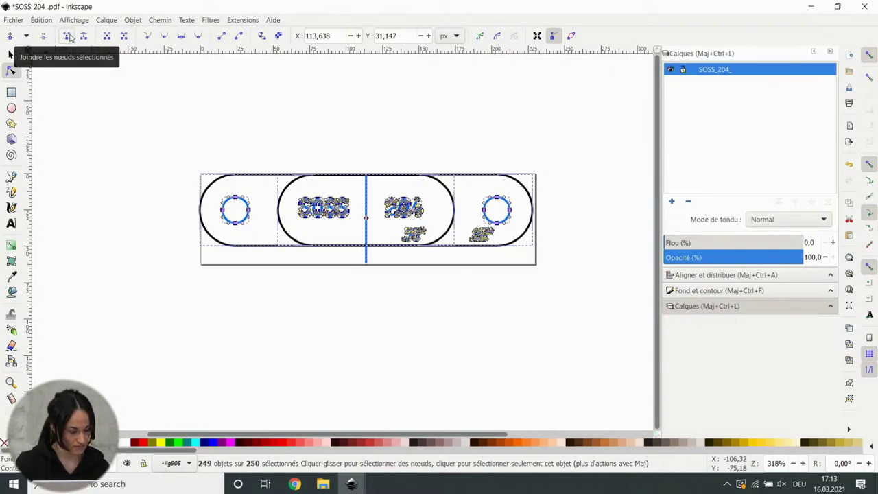
click(125, 141)
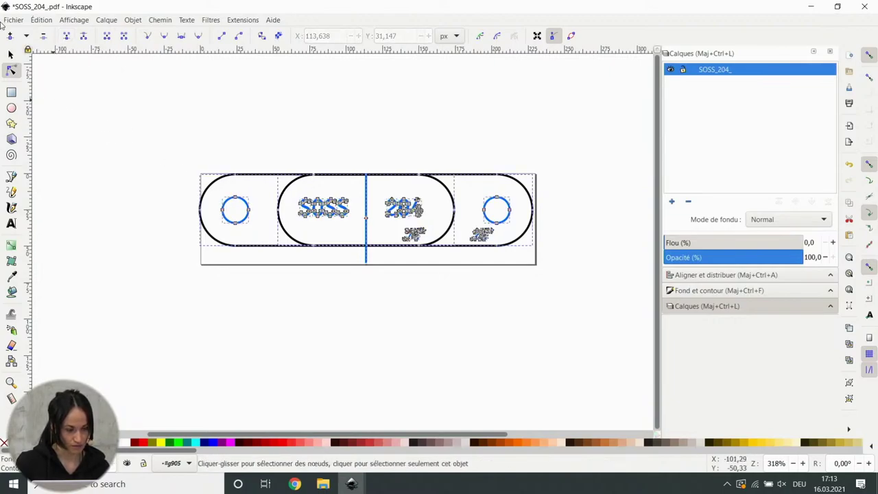
Examine the drawing's paths and nodes after the join, including a close-up of the outlines between the circle and the SOSS text
click(11, 55)
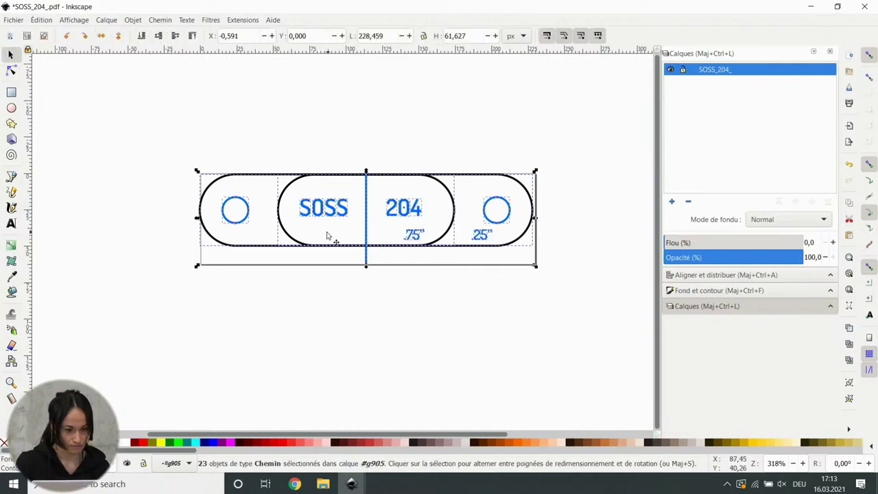
key(n)
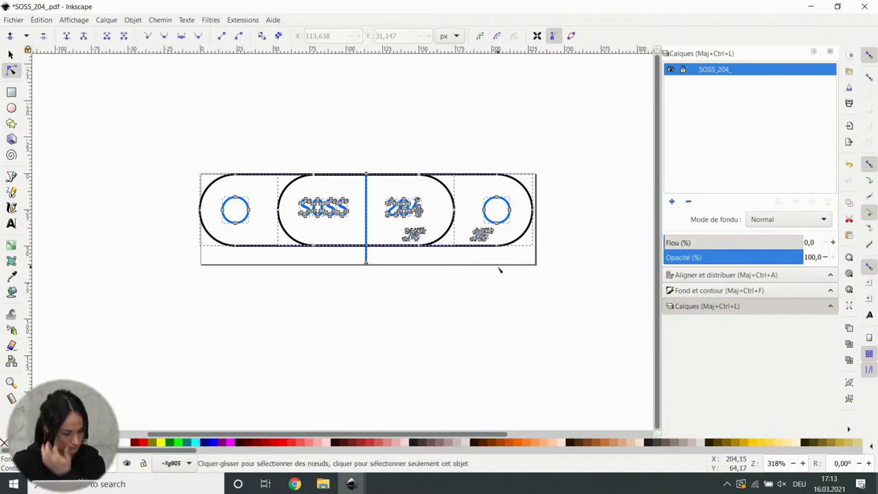
click(122, 156)
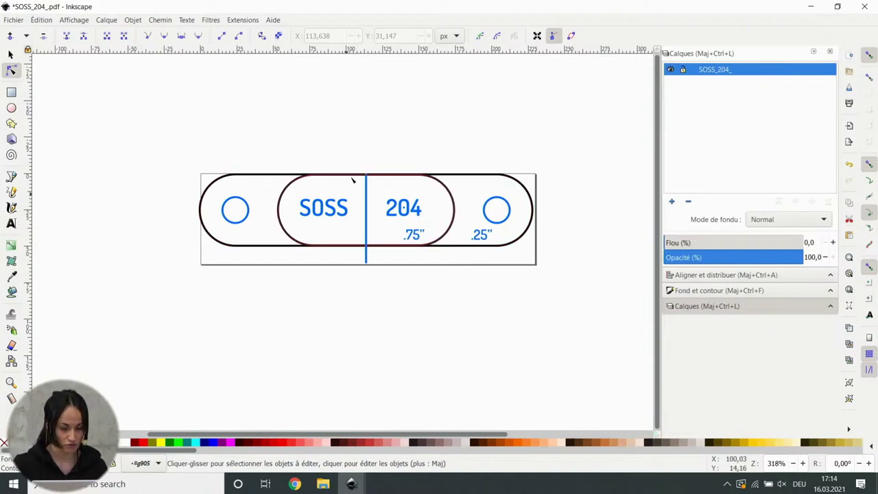
click(11, 54)
mouse_move(151, 118)
mouse_down()
mouse_move(510, 291)
mouse_move(628, 331)
mouse_up()
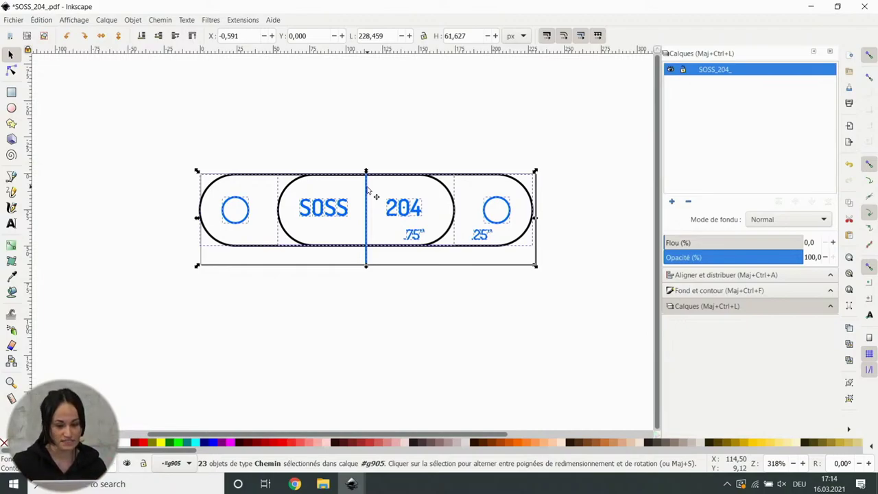
click(268, 144)
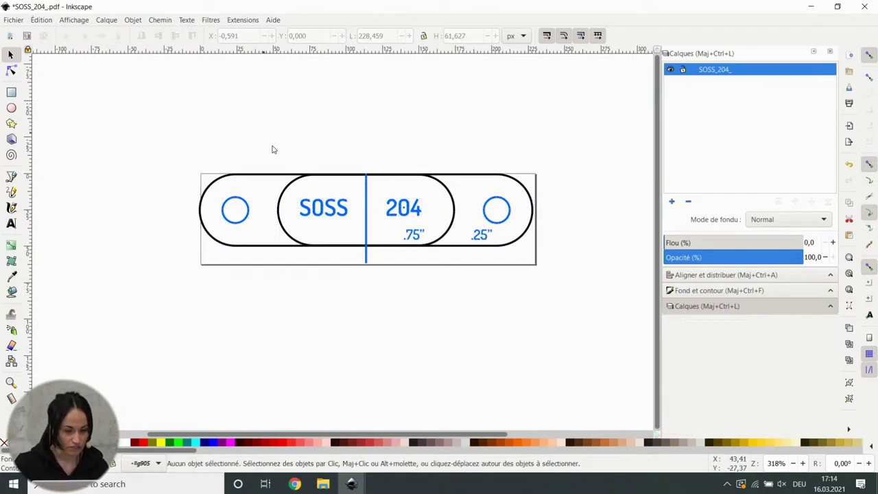
ctrl+scroll(257, 192, up, 4)
ctrl+scroll(257, 192, up, 1)
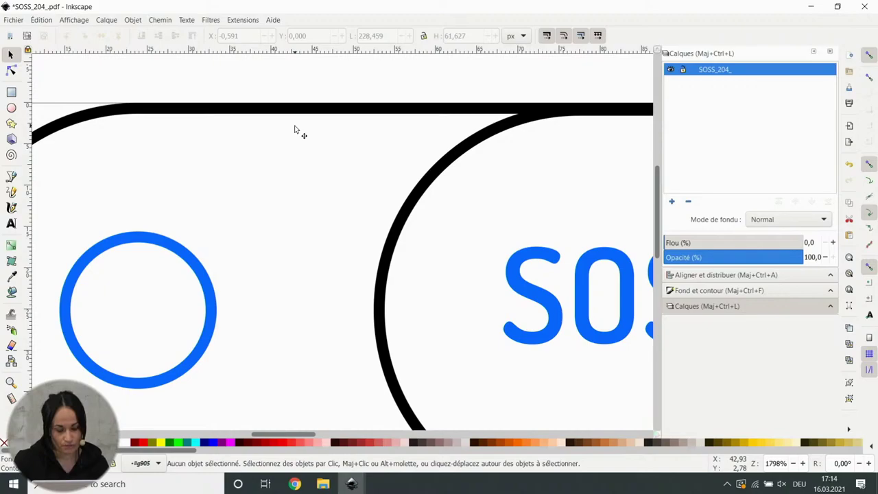
scroll(295, 129, down, 4)
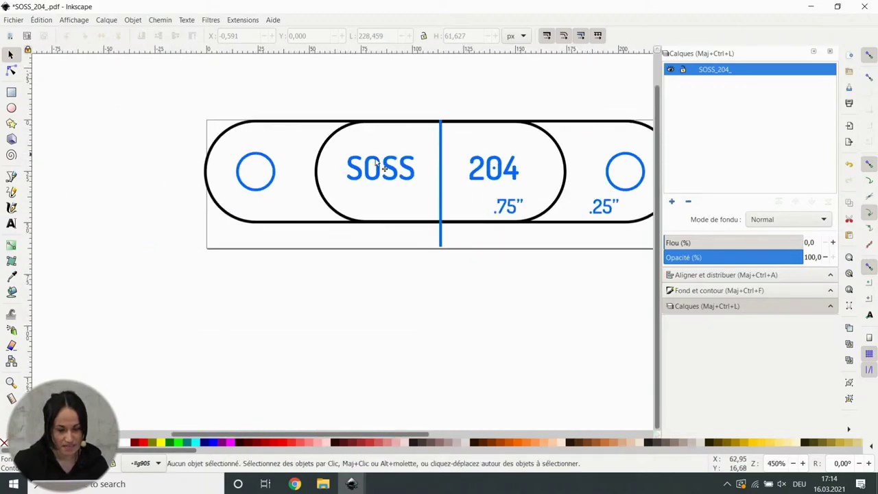
drag(355, 433, 402, 411)
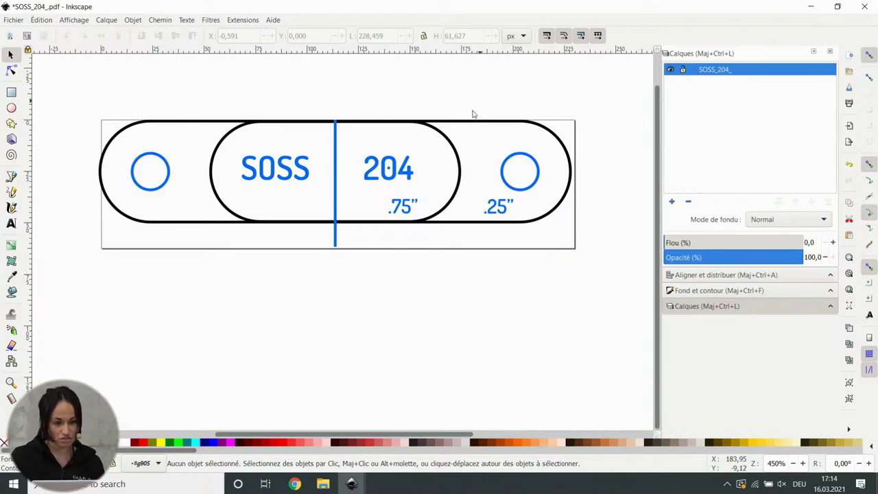
scroll(420, 129, up, 3)
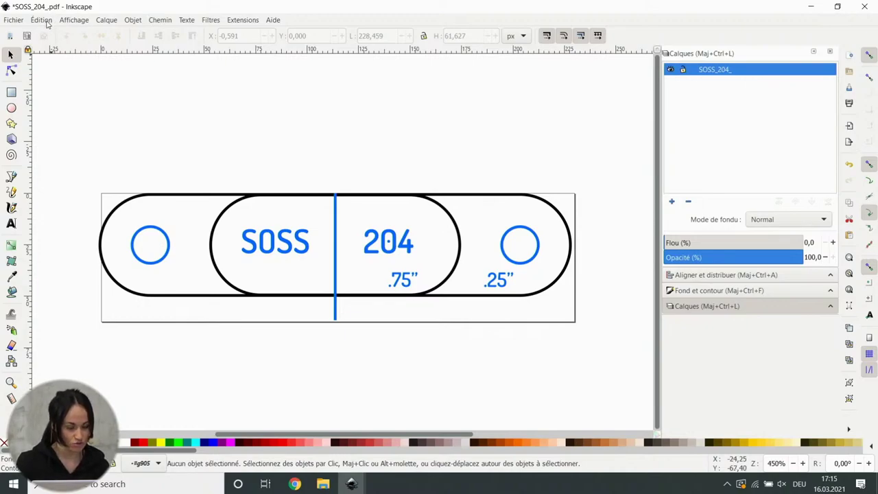
Review the bounding box setting (Boîte englobante à utiliser) in the Outils preferences
click(43, 19)
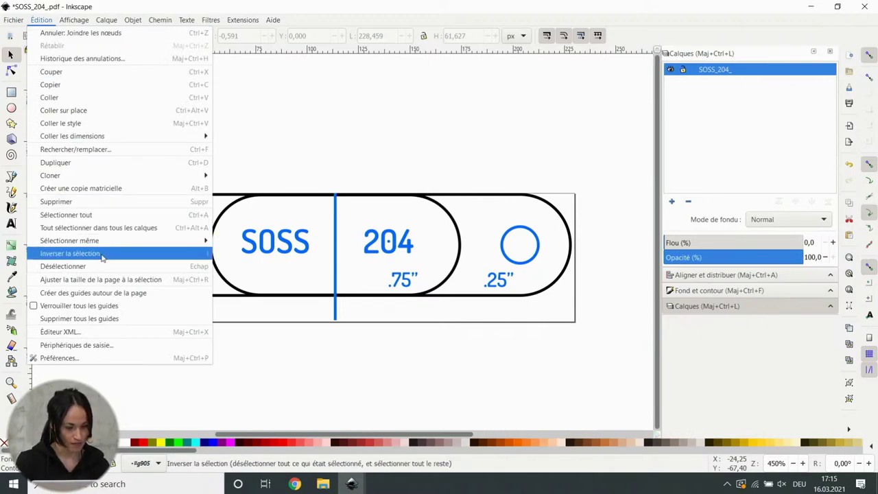
click(76, 360)
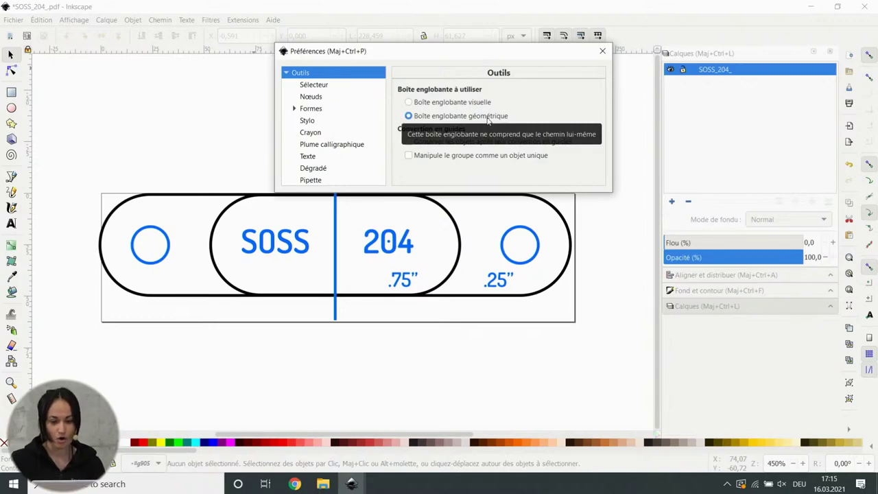
click(602, 51)
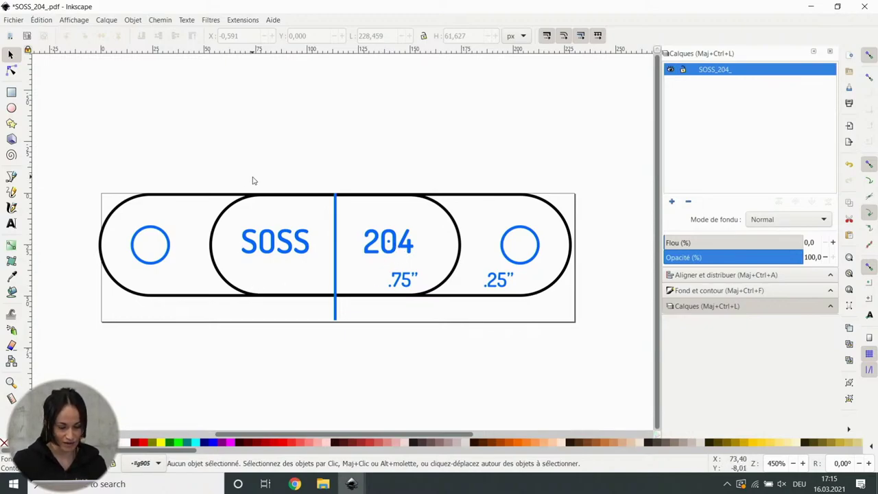
Save the drawing as SOSS_204_ in SVG simple (*.svg) format in the Webinaire 16.03.2021 folder
scroll(252, 181, down, 2)
scroll(253, 181, down, 1)
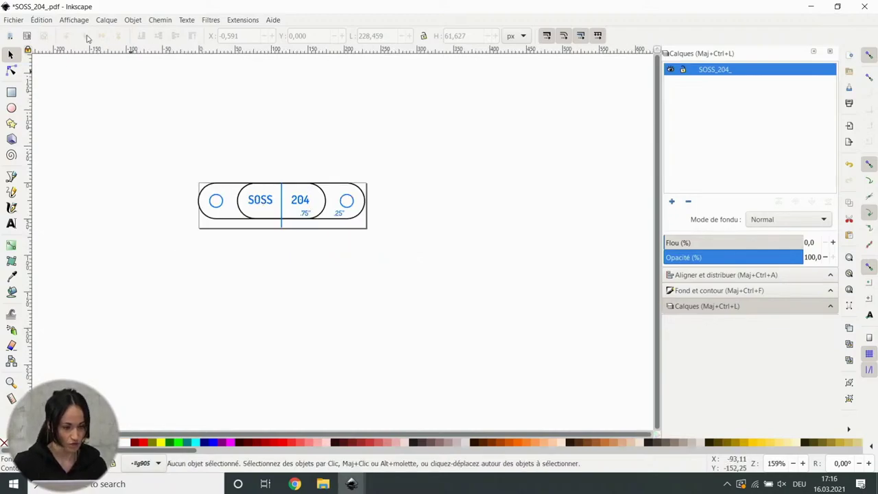
click(18, 23)
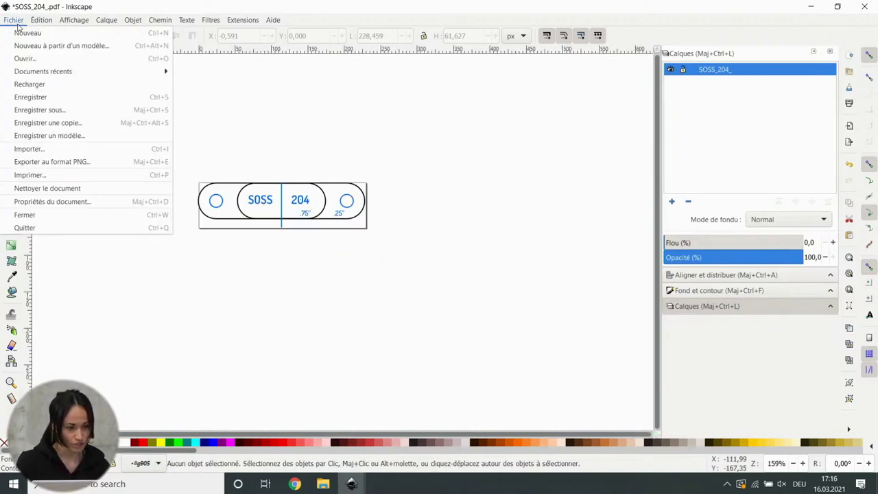
click(59, 117)
key(ctrl+shift+s)
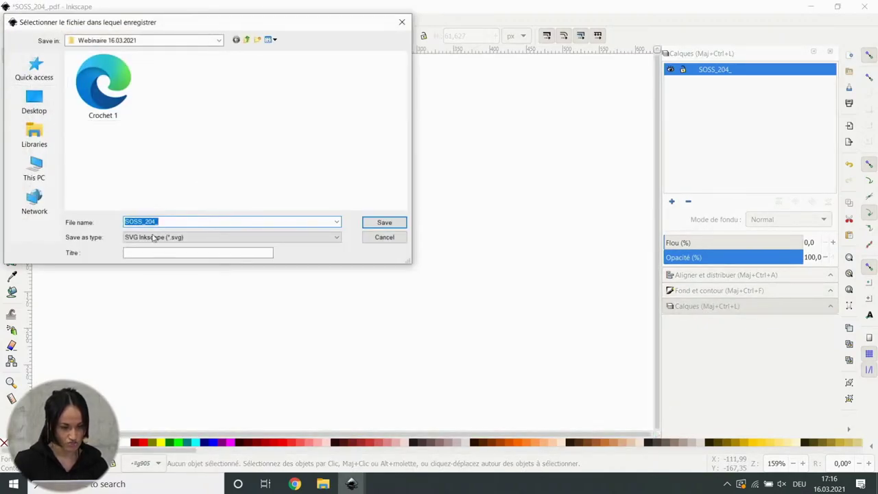
click(337, 238)
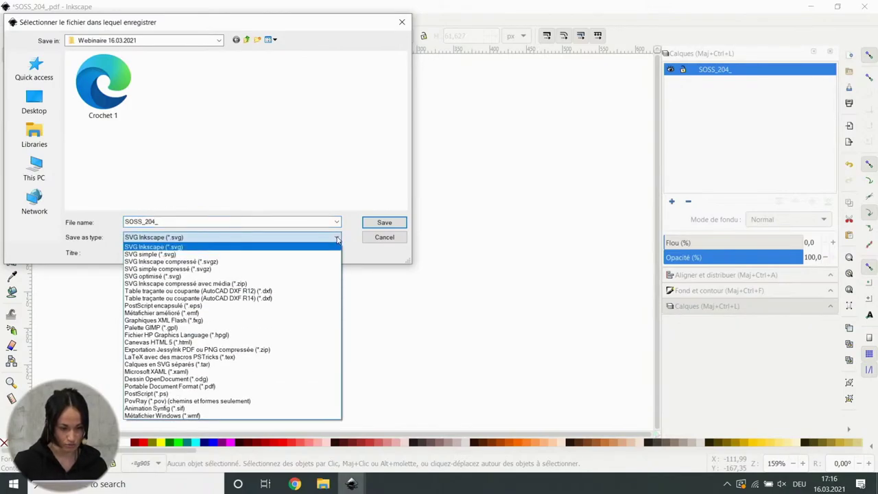
click(294, 255)
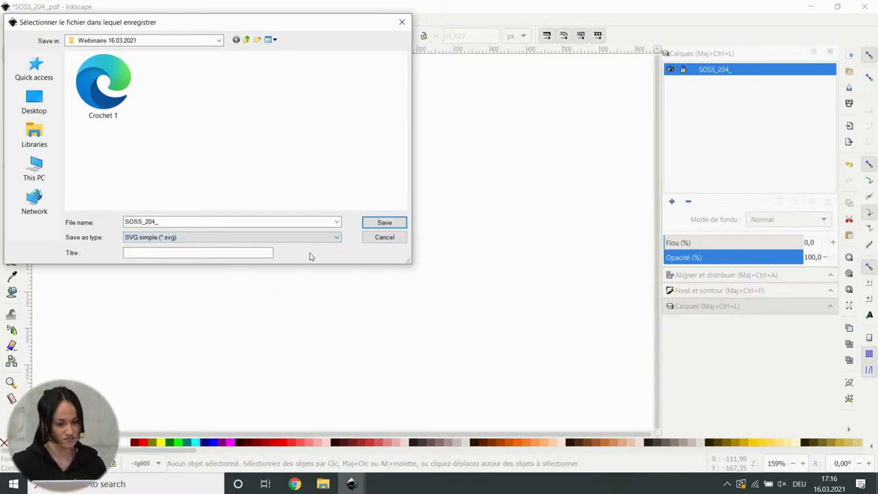
click(386, 223)
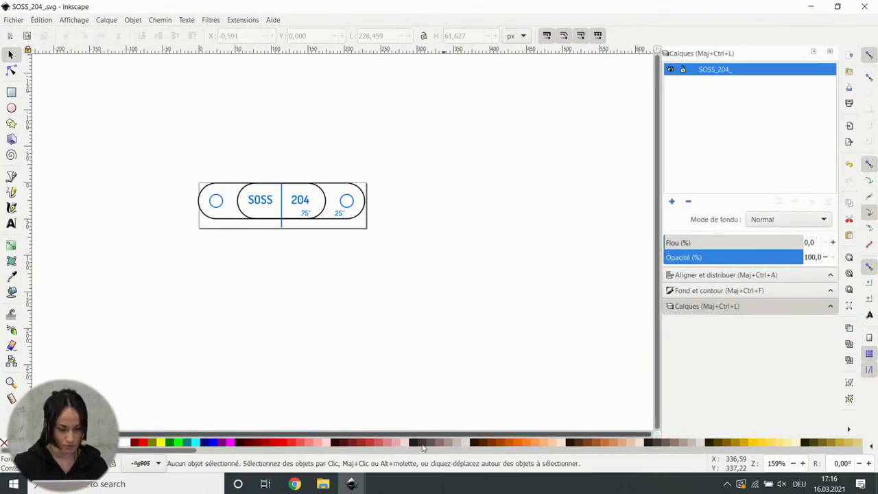
mouse_move(324, 486)
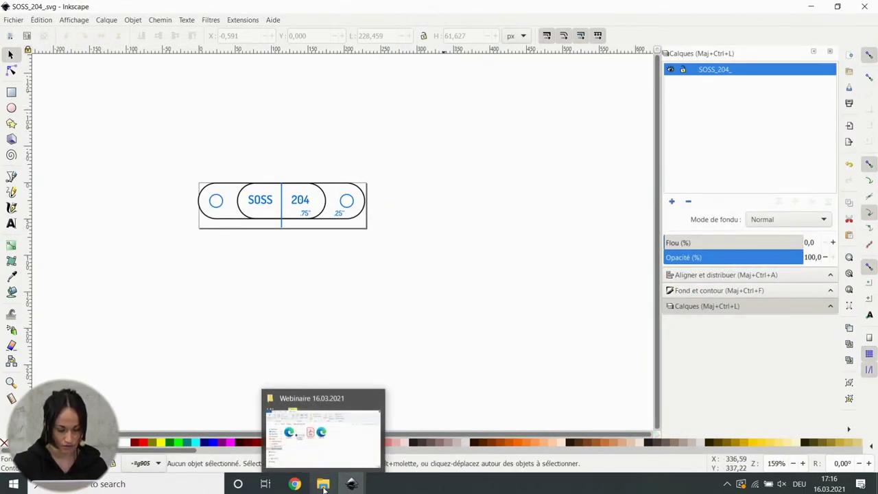
Open the KINGSTON (E:) drive in File Explorer, and minimize the drawing and drive windows to reveal the desktop
click(323, 483)
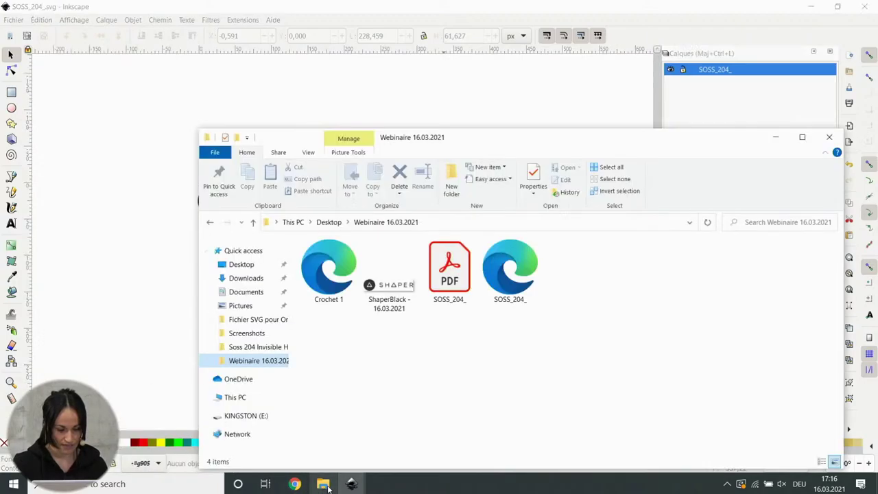
click(248, 415)
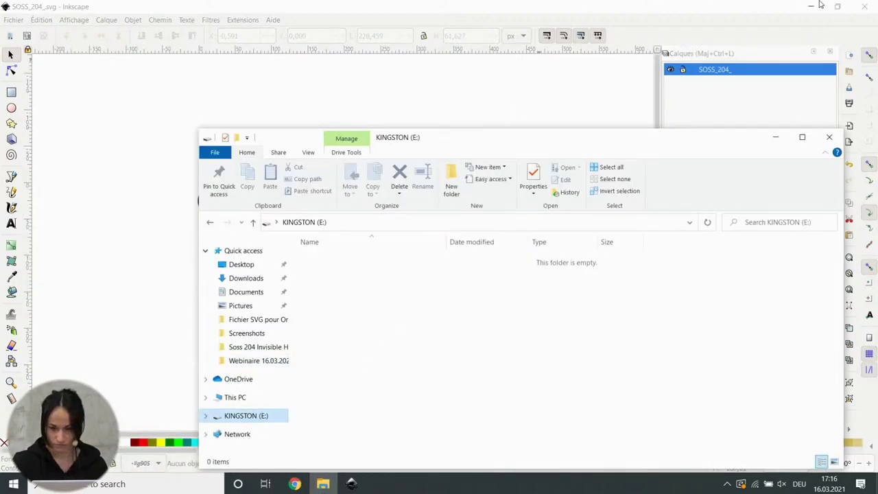
click(810, 6)
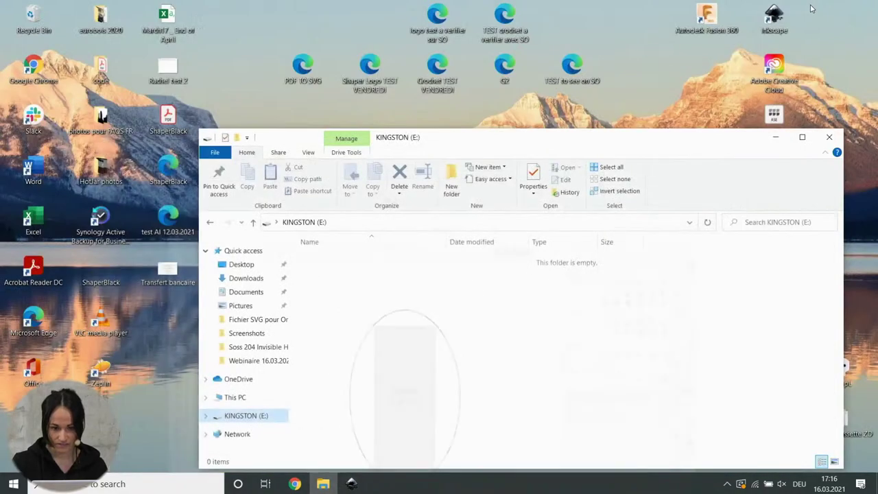
click(775, 137)
Move the SOSS_204_ SVG file from the Webinaire 16.03.2021 folder to the desktop, placing it beside the FR Shaper Illustrator Template icon
double_click(439, 218)
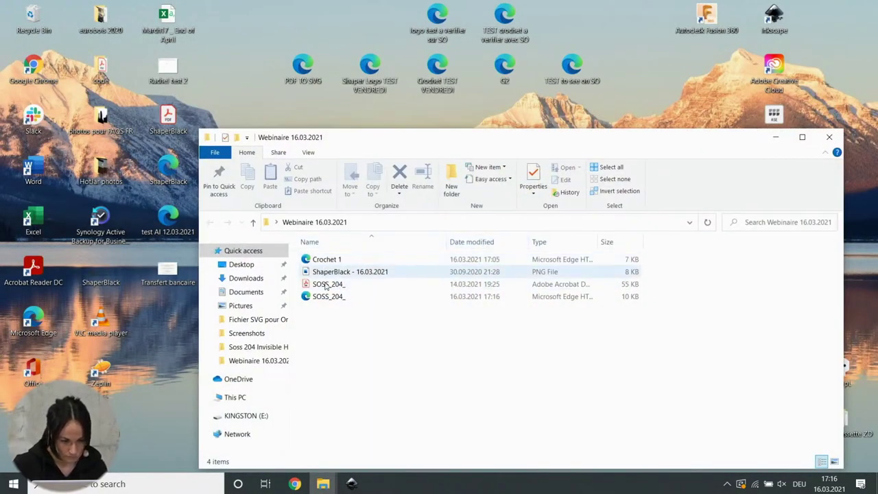
drag(323, 302, 251, 65)
click(777, 139)
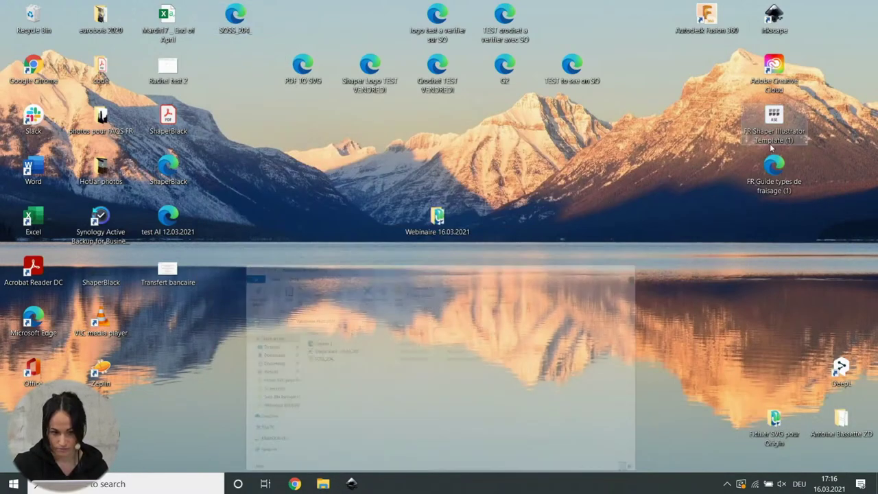
drag(238, 32, 642, 234)
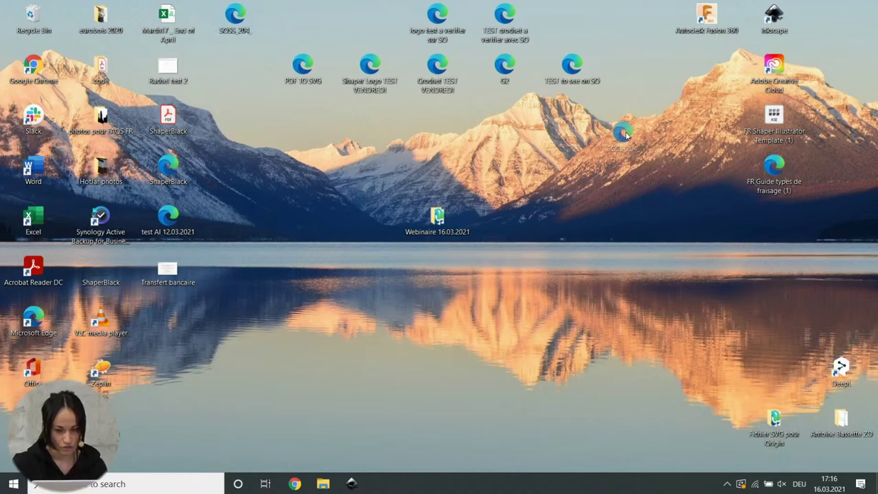
drag(625, 135, 626, 134)
Copy the SOSS_204_ SVG file from the desktop to the KINGSTON (E:) drive and close the drive's window
mouse_move(325, 484)
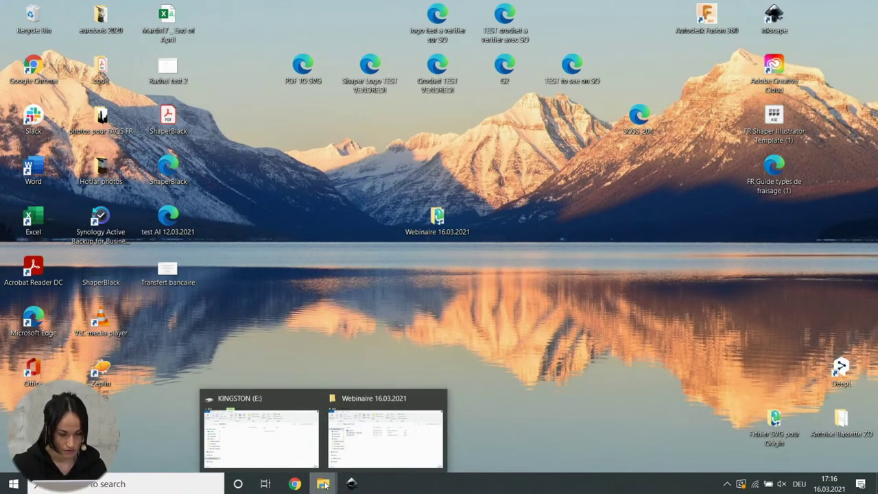
click(284, 452)
drag(639, 129, 420, 336)
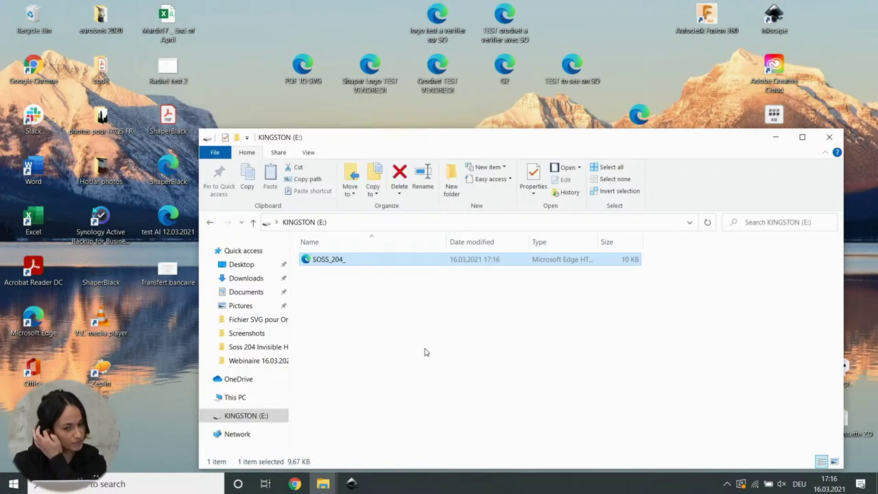
click(832, 136)
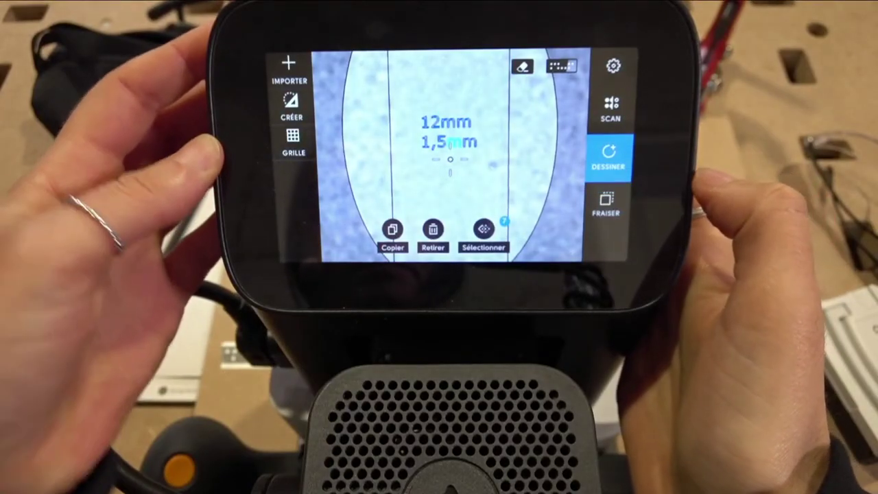
click(287, 65)
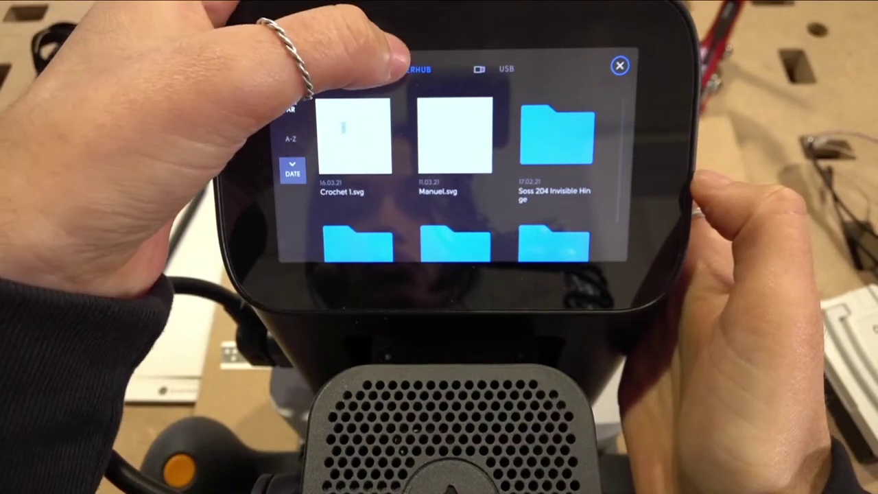
click(497, 69)
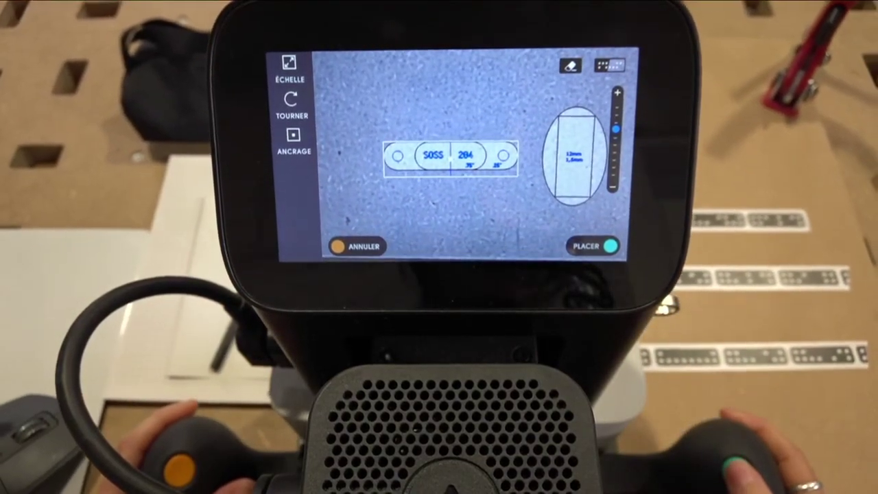
key(Return)
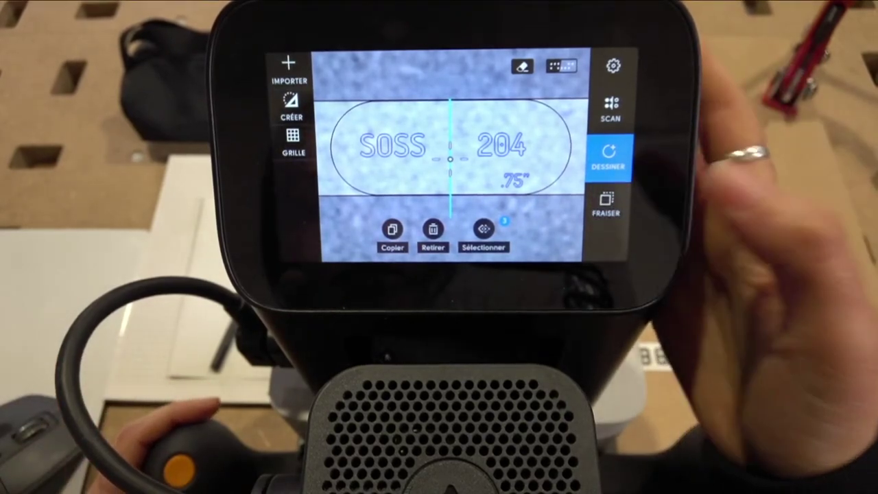
click(606, 204)
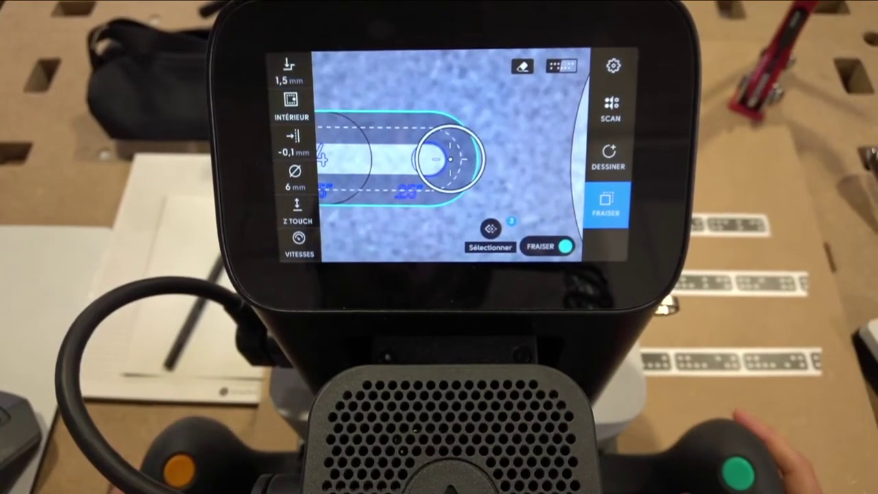
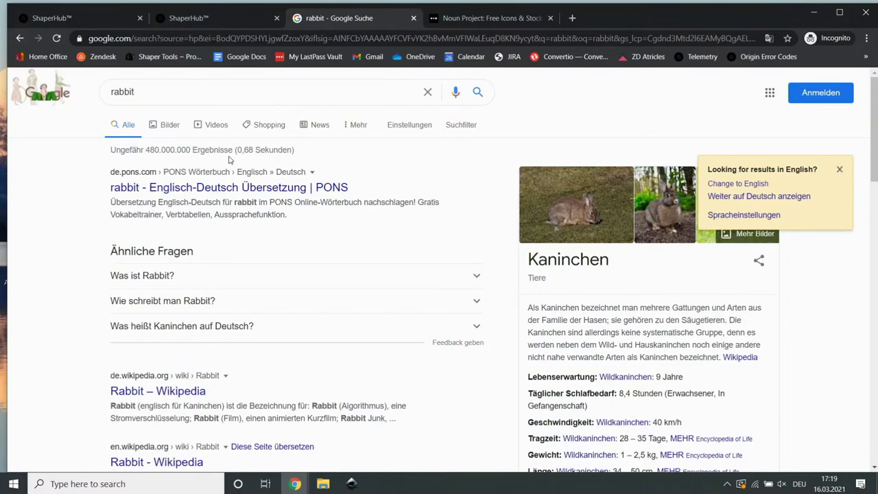
Run an advanced Google image search for rabbit restricted to SVG files
click(168, 131)
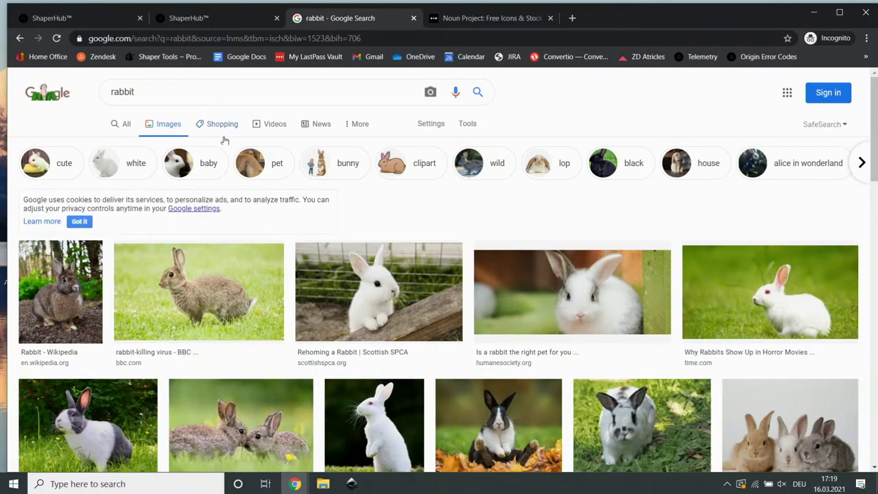
click(430, 125)
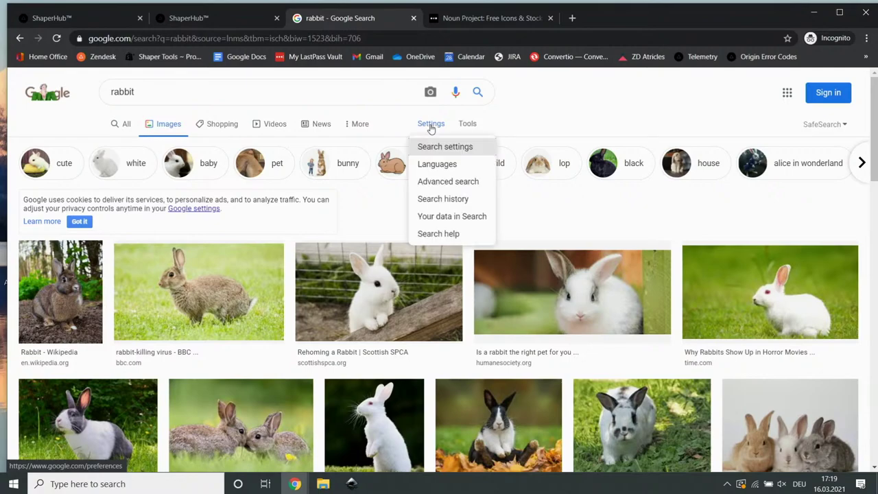
click(447, 185)
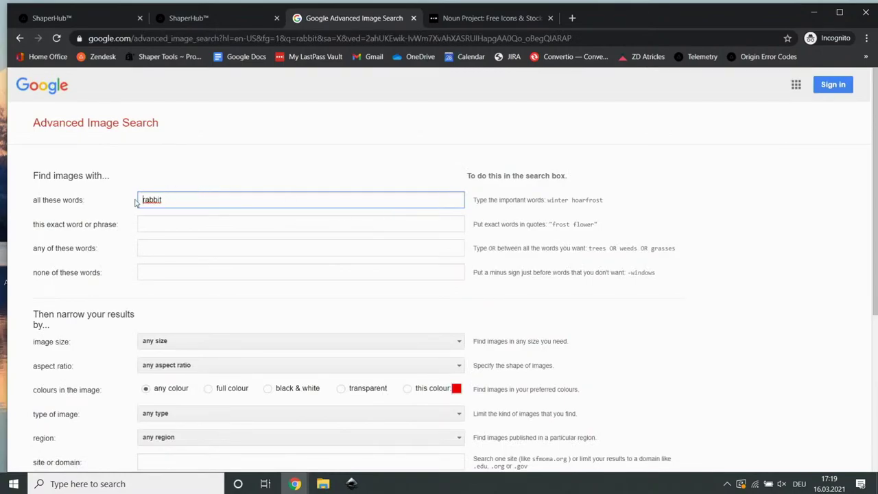
scroll(294, 240, down, 5)
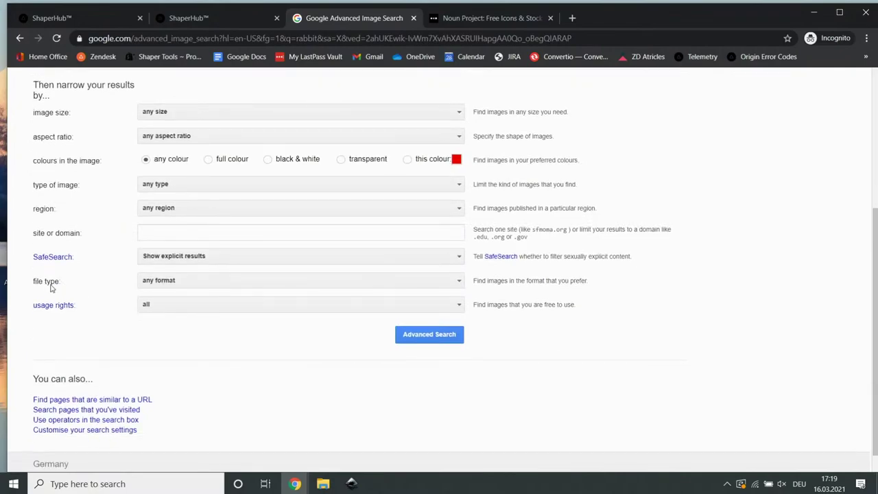
click(457, 283)
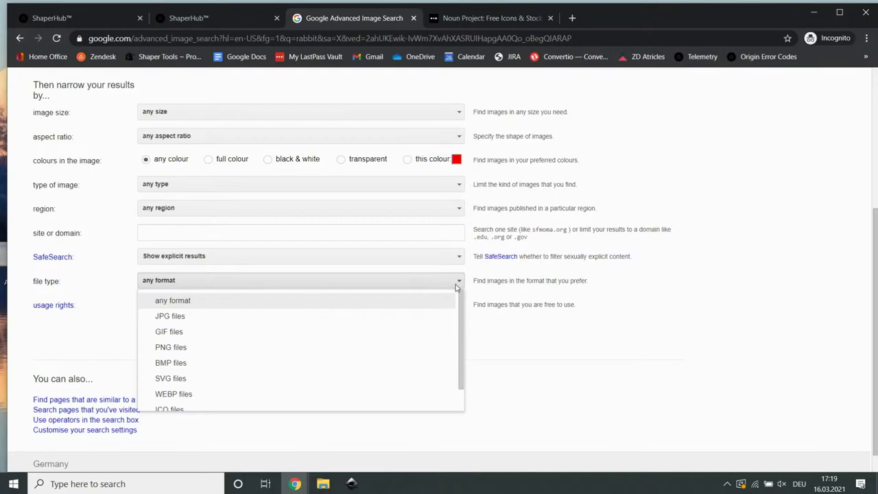
click(325, 379)
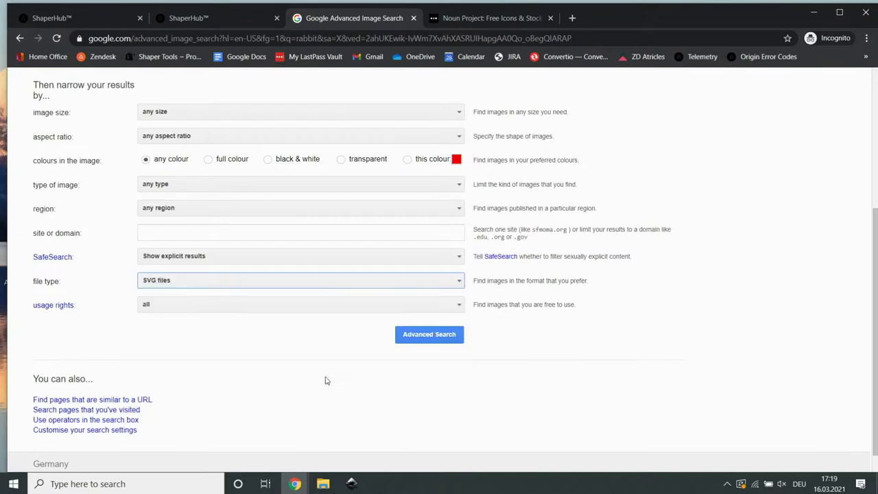
click(424, 336)
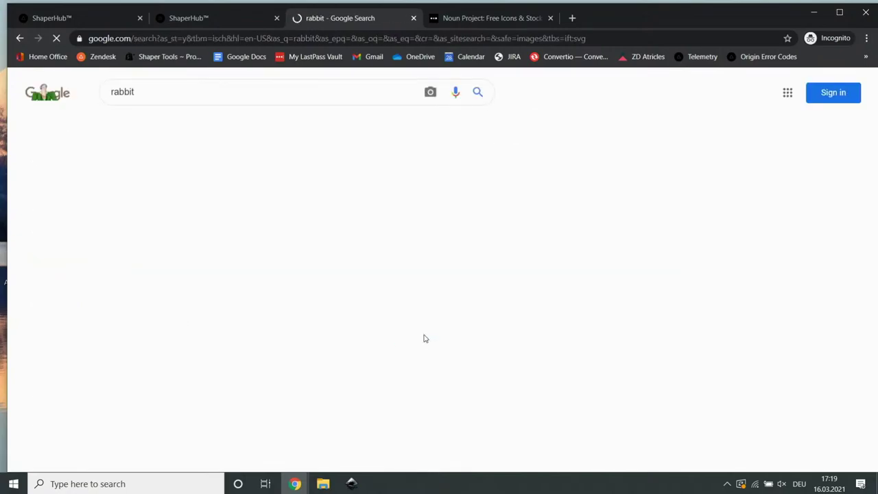
Browse the SVG rabbit image results for drawings suitable as vector artwork
scroll(425, 337, down, 4)
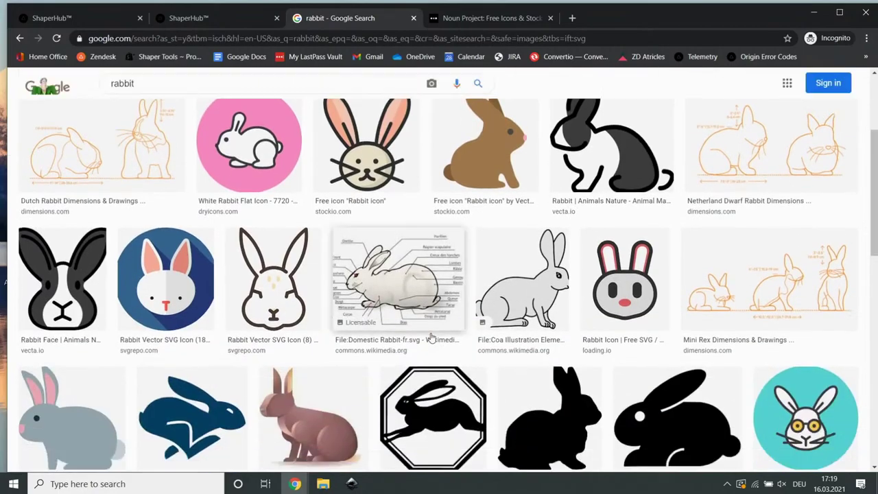
scroll(431, 337, down, 12)
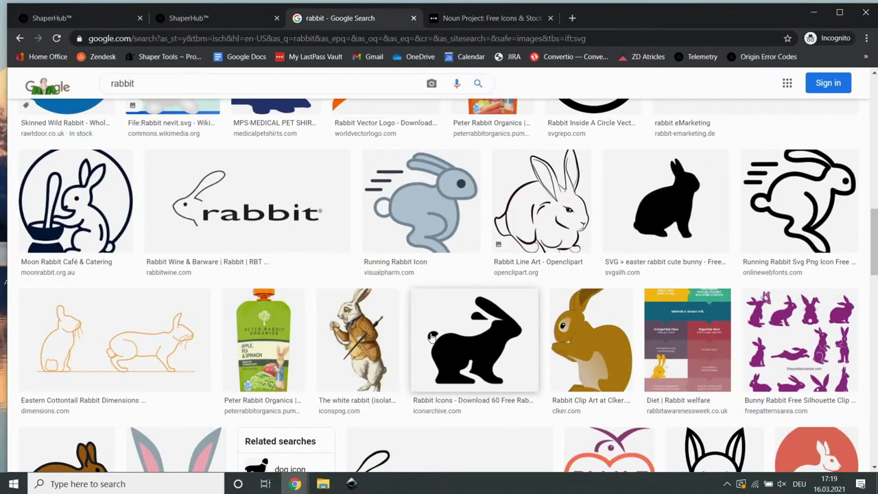
scroll(431, 337, down, 4)
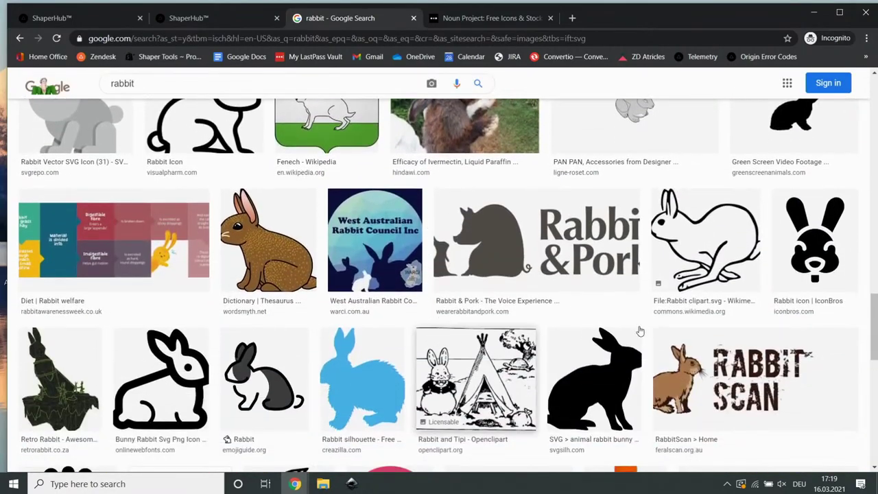
scroll(322, 290, down, 5)
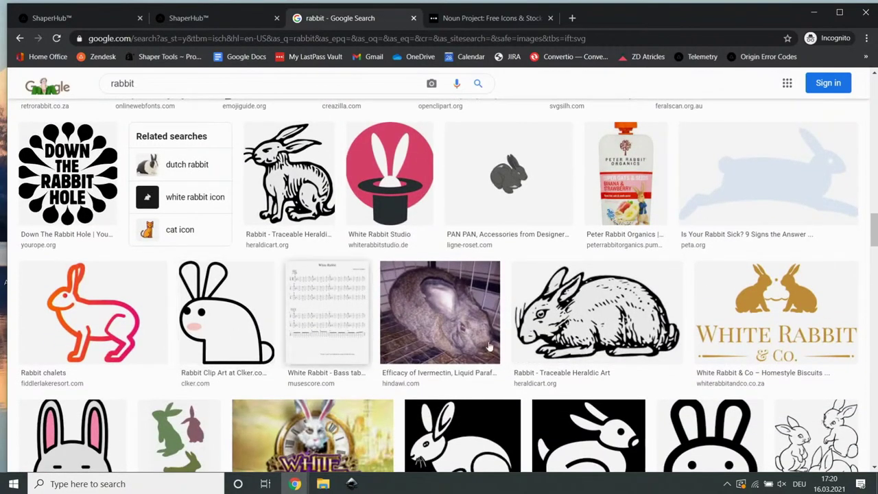
scroll(549, 363, up, 10)
scroll(576, 358, up, 6)
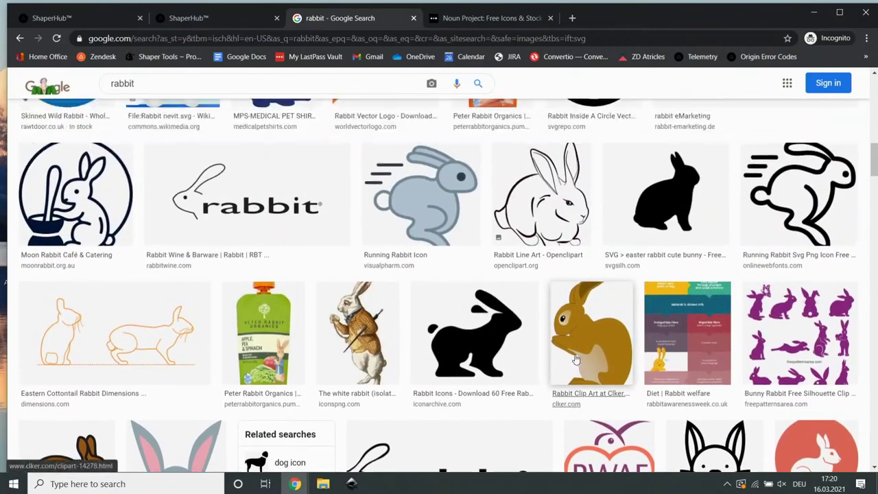
scroll(577, 360, down, 3)
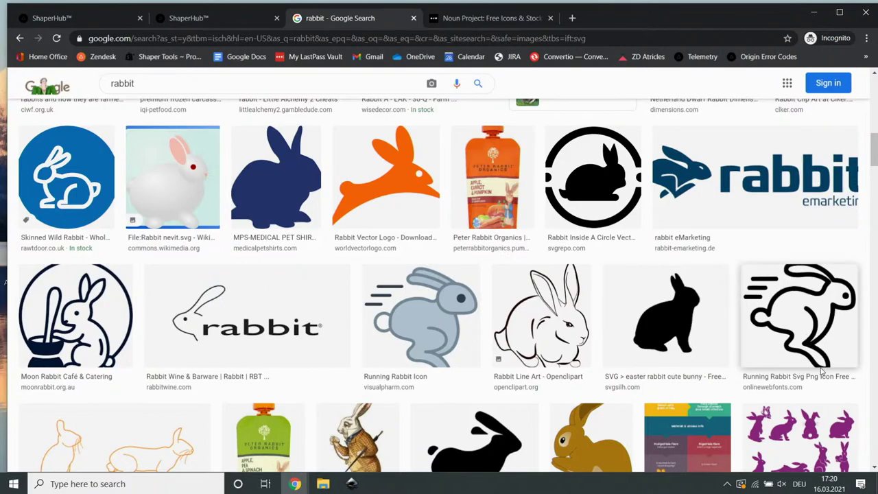
scroll(822, 371, up, 10)
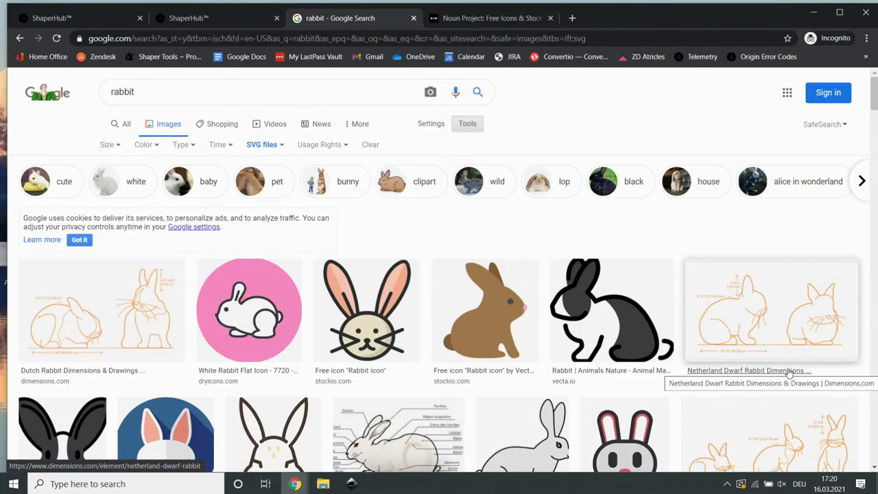
Search the Noun Project's icons for rabbit and browse the resulting icons and collections
click(481, 19)
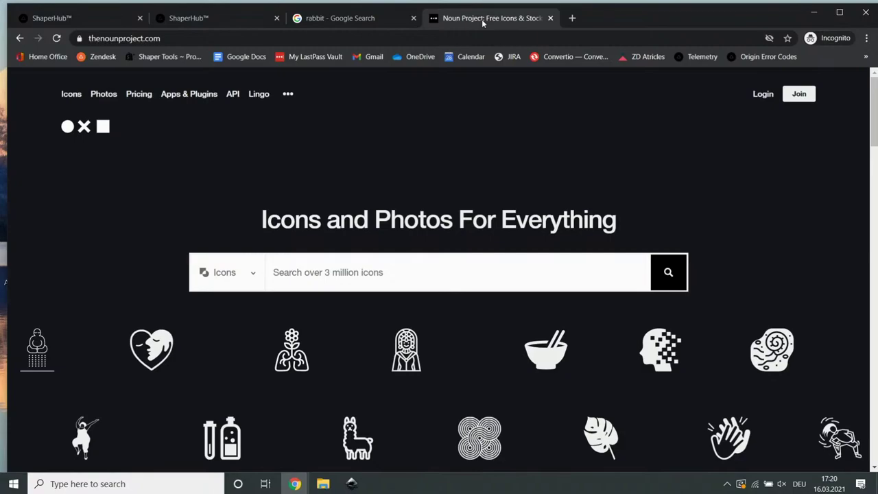
click(411, 275)
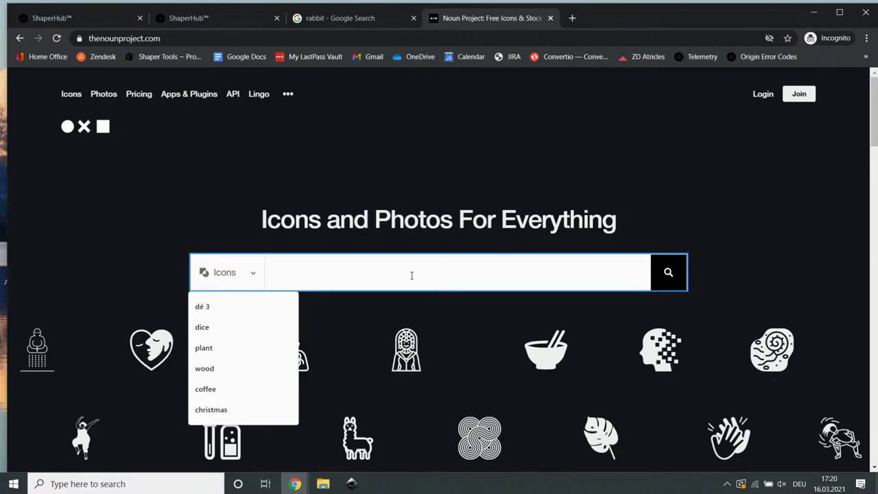
text(rabbit)
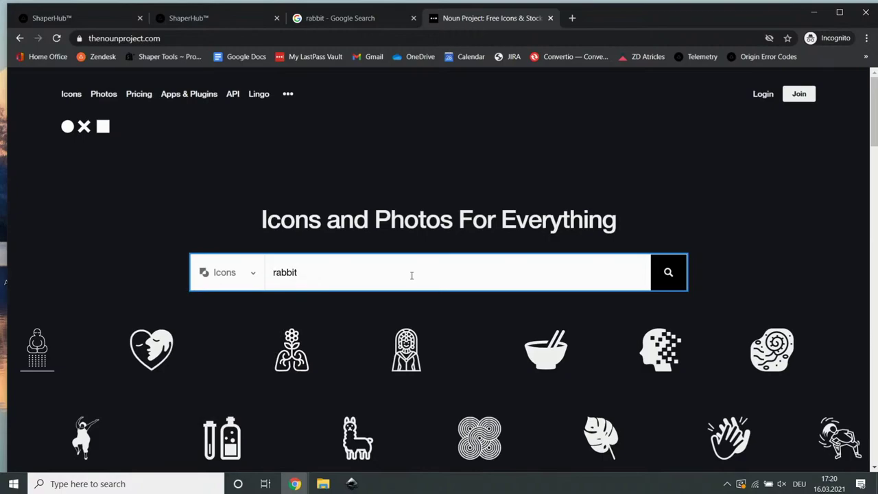
key(Return)
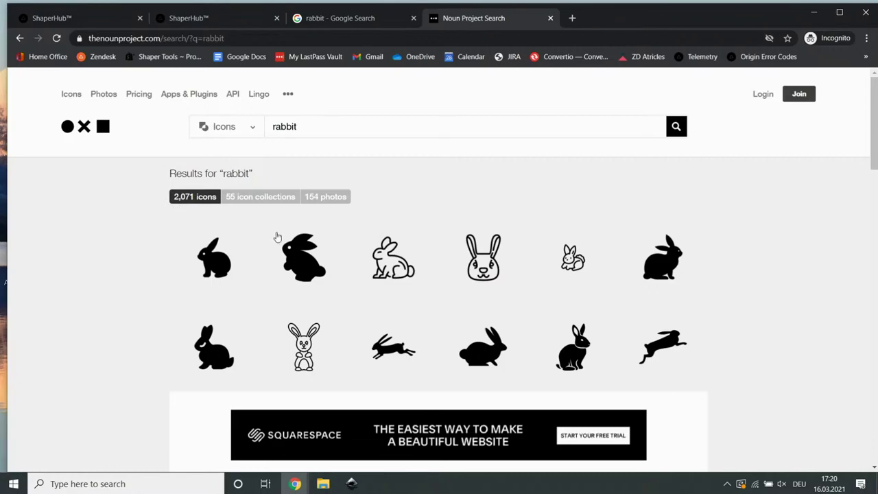
scroll(573, 348, down, 6)
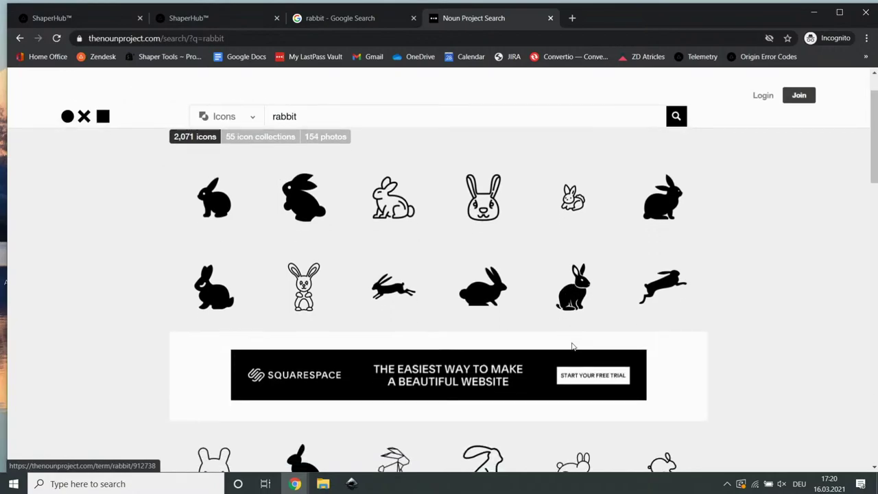
scroll(572, 348, down, 5)
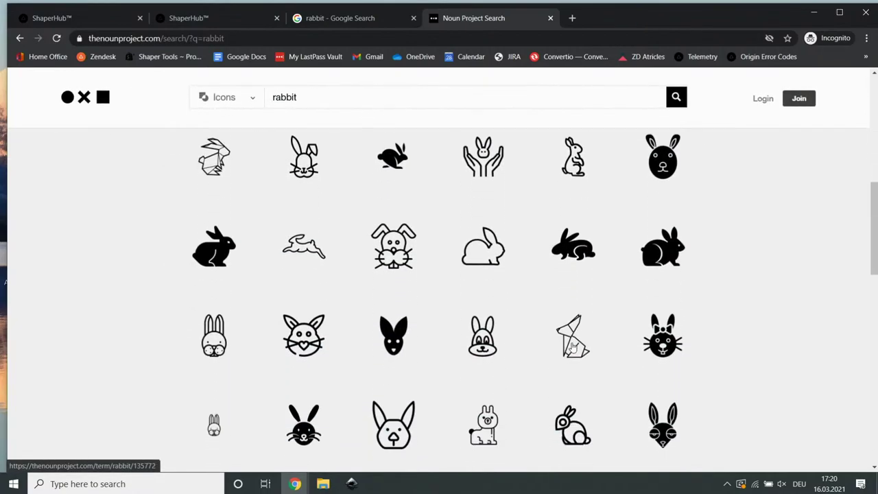
scroll(573, 345, down, 2)
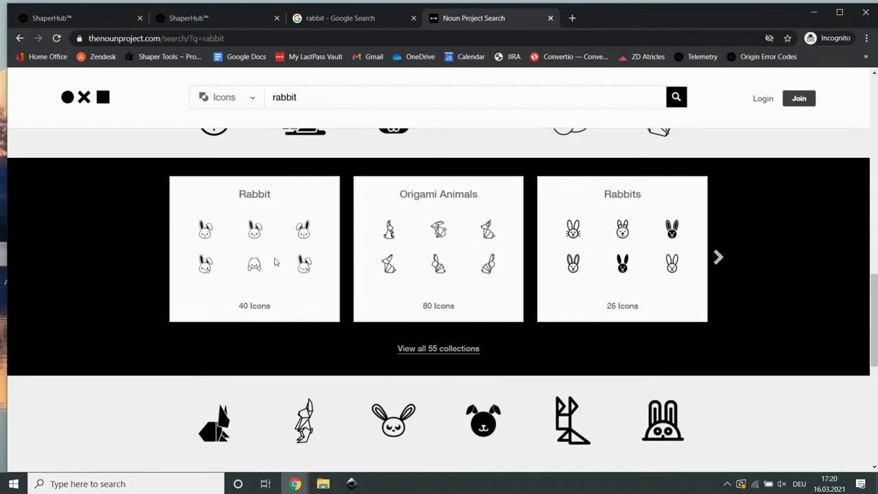
Look through the rabbit icon collections and view a rabbit icon from Origami Animals, returning to the search results
click(718, 258)
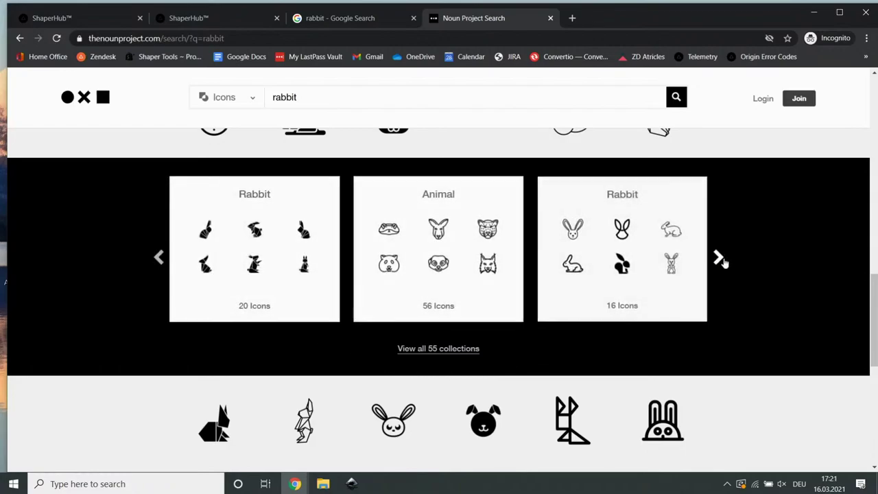
click(158, 259)
click(450, 264)
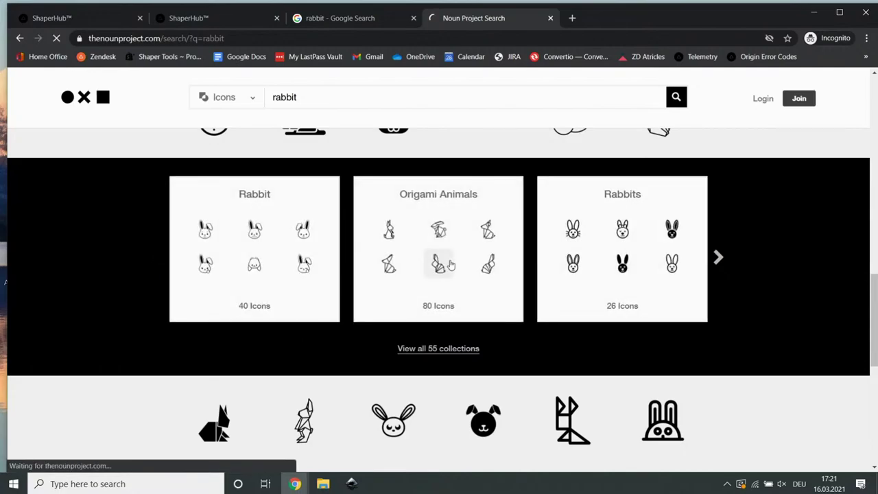
scroll(459, 309, down, 3)
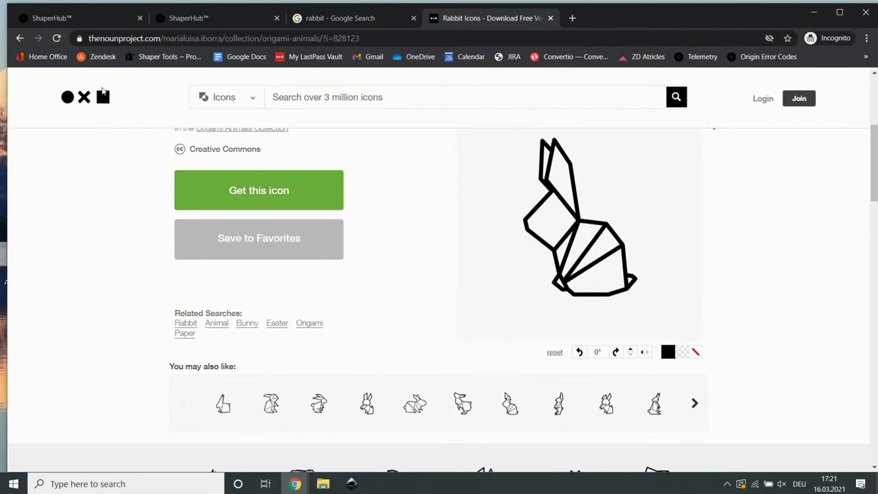
click(20, 38)
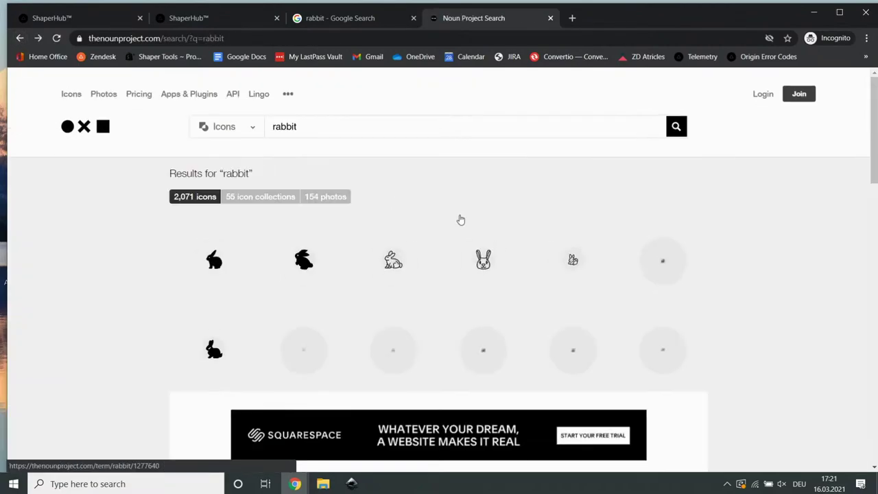
Browse further through the rabbit icon results for outline and silhouette designs
scroll(840, 323, down, 4)
scroll(842, 323, down, 10)
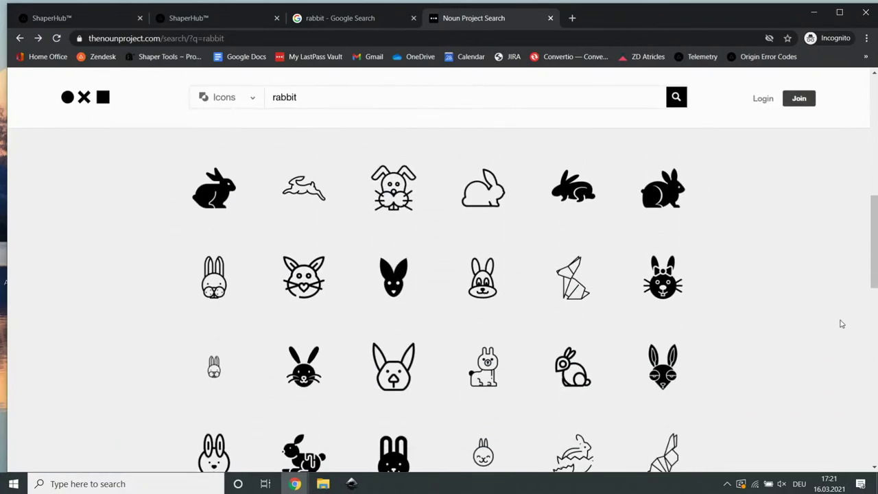
scroll(842, 324, down, 6)
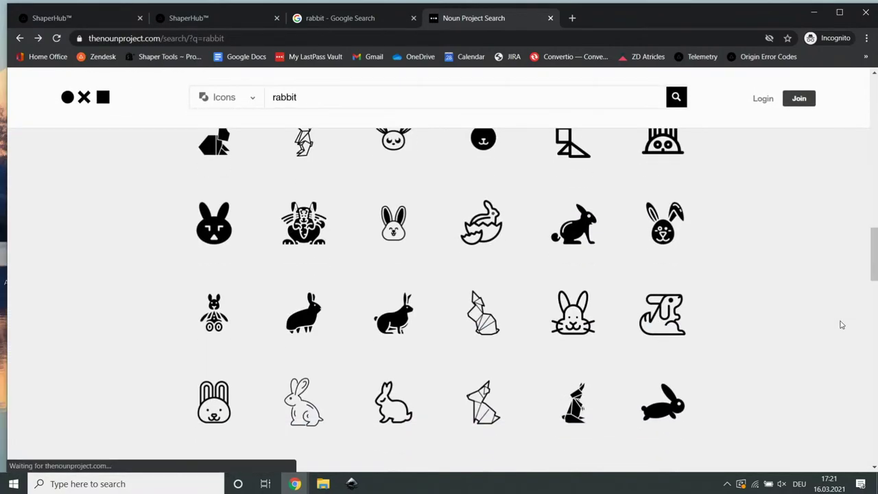
scroll(841, 324, down, 4)
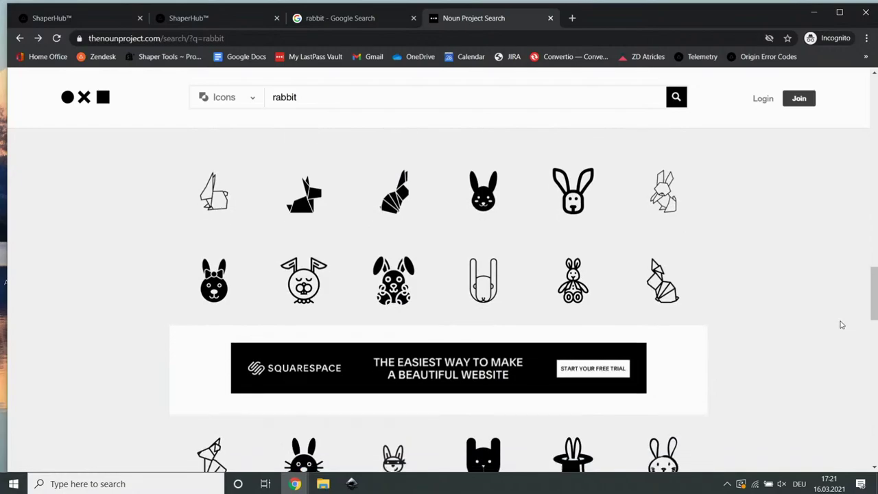
scroll(841, 324, down, 3)
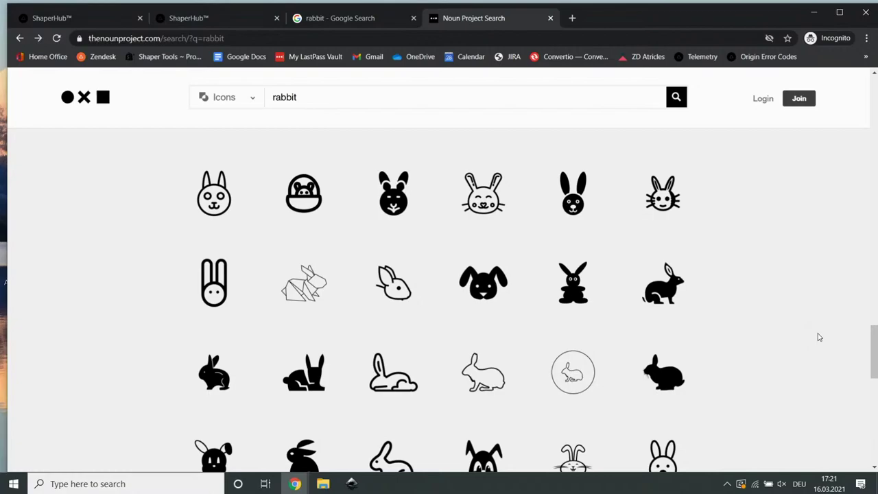
Search the Noun Project's icons for mask and browse the resulting icons and collections
double_click(292, 97)
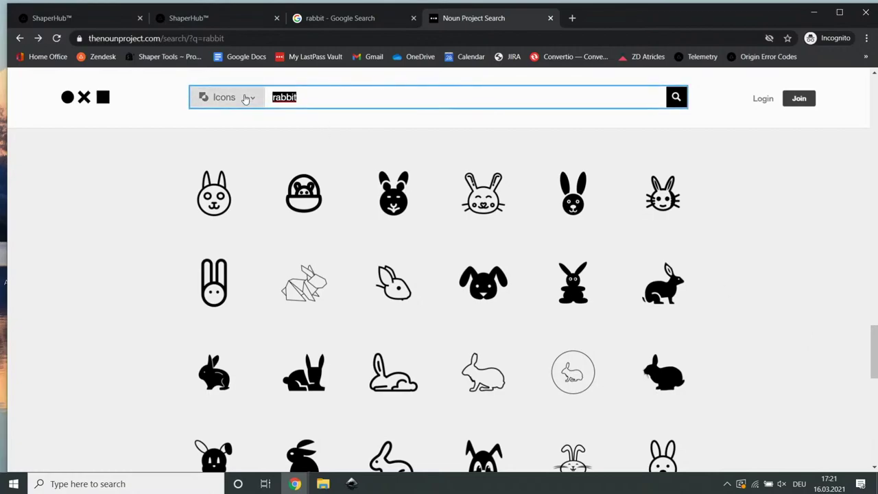
text(mask)
key(Return)
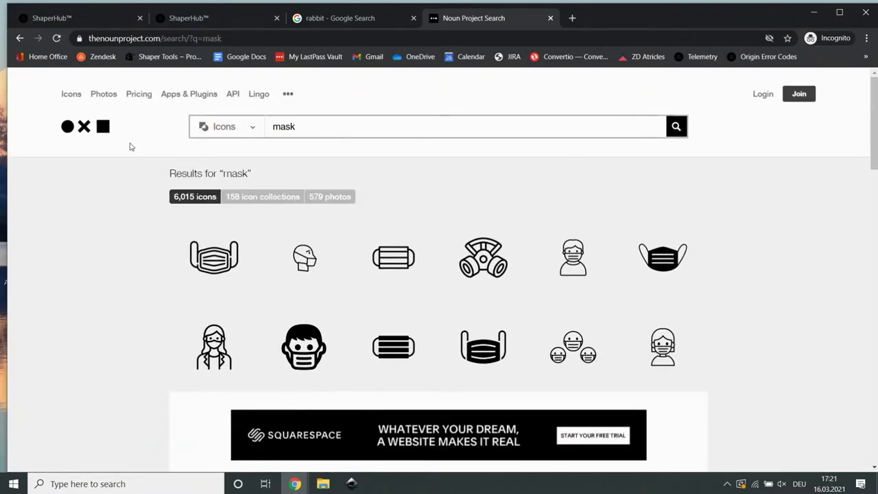
scroll(506, 256, down, 5)
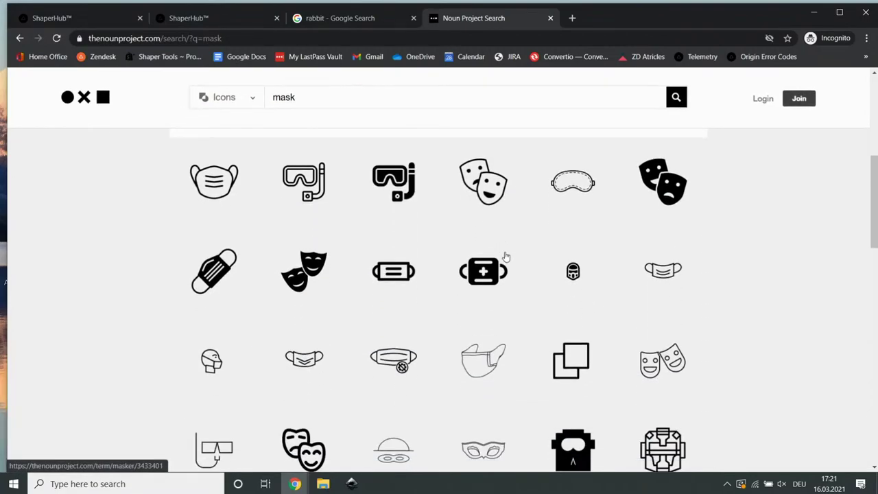
scroll(505, 257, down, 4)
scroll(506, 257, up, 2)
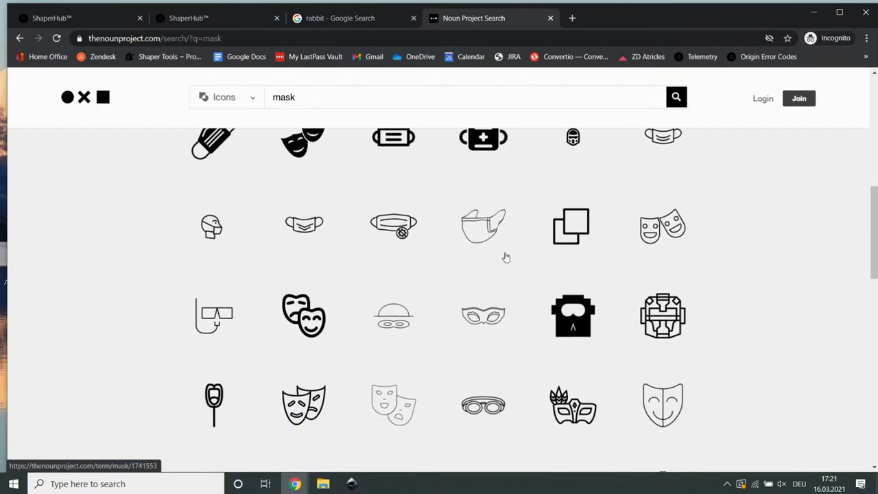
scroll(506, 256, down, 4)
scroll(505, 256, up, 1)
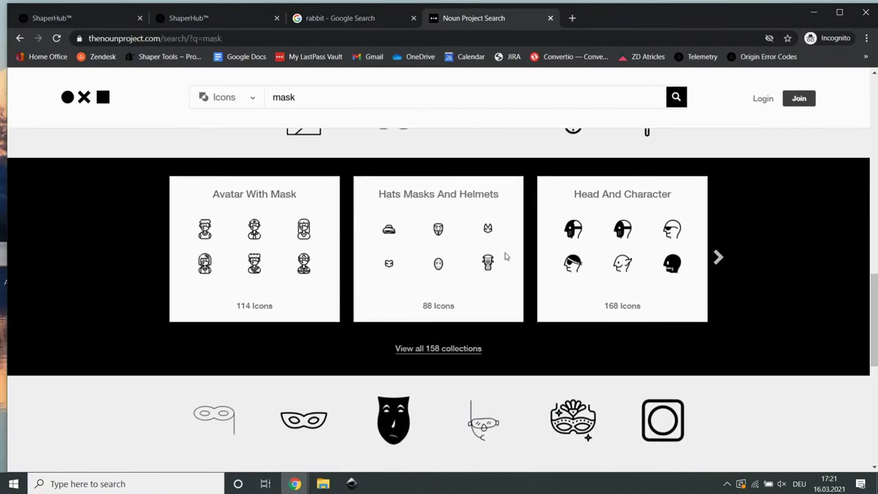
scroll(505, 257, up, 10)
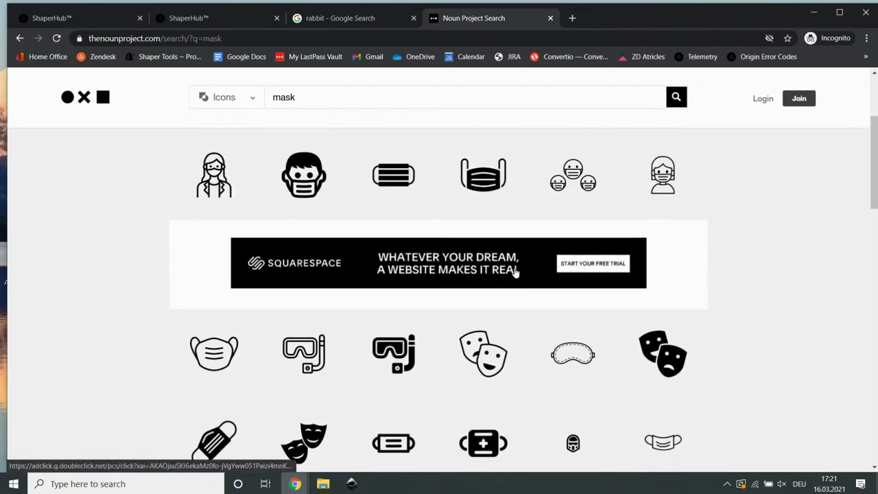
scroll(515, 271, up, 2)
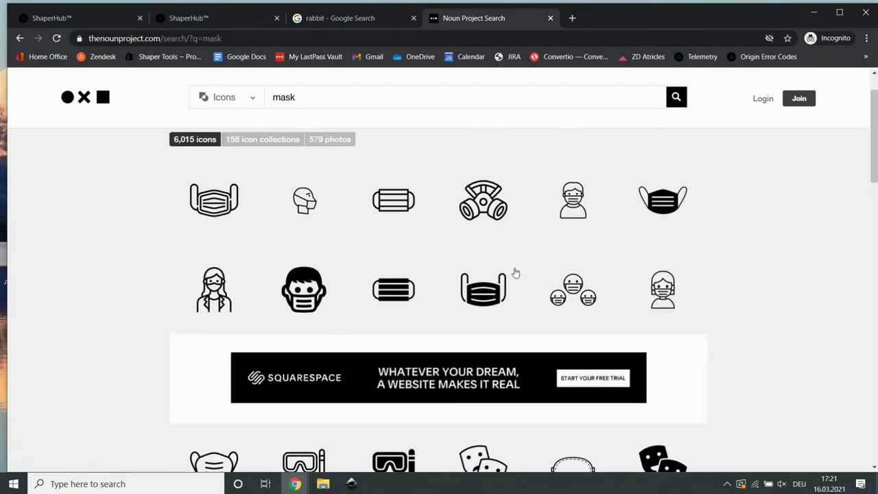
View the details and licence of the black face mask icon from the Health Collection
click(667, 201)
scroll(665, 202, down, 4)
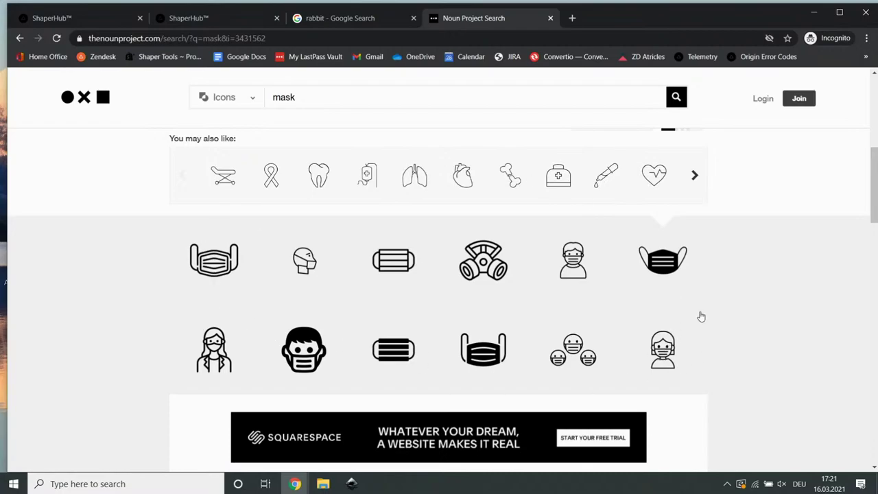
scroll(700, 317, up, 5)
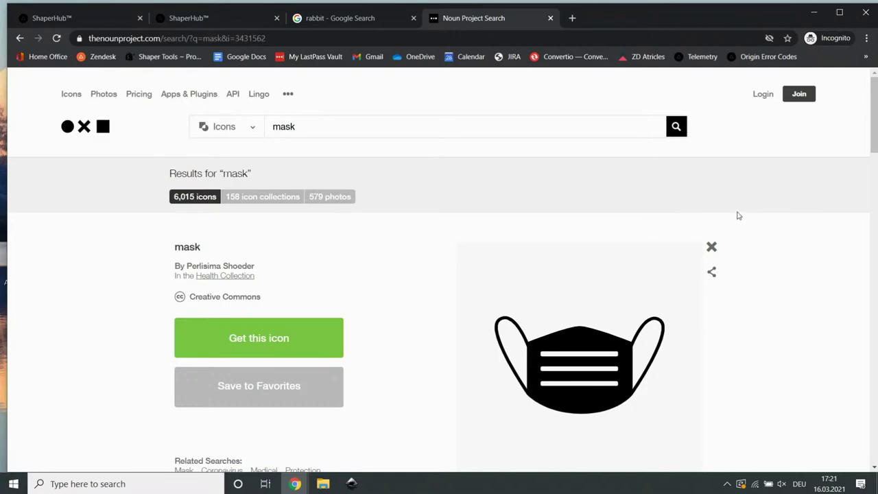
Switch to Inkscape and open the PNG ShaperBlack - 16.03.2021 as a linked image with the resolution taken from the file, in a maximized window
click(819, 16)
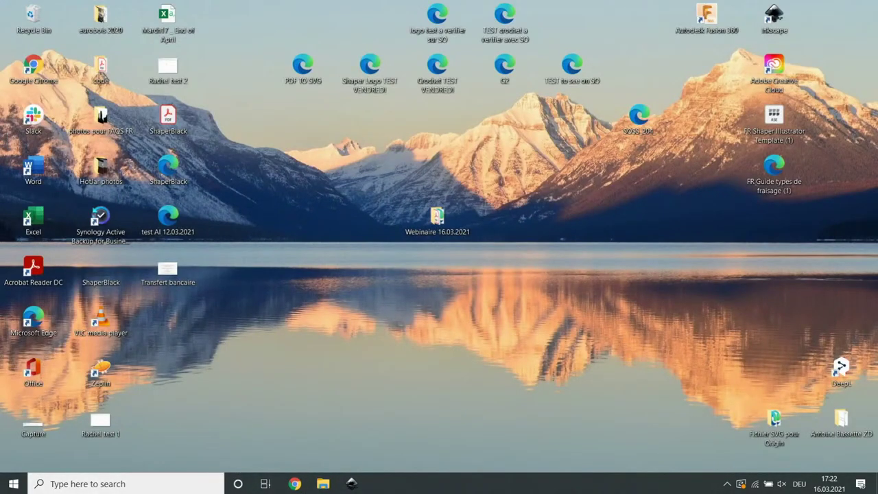
mouse_move(358, 487)
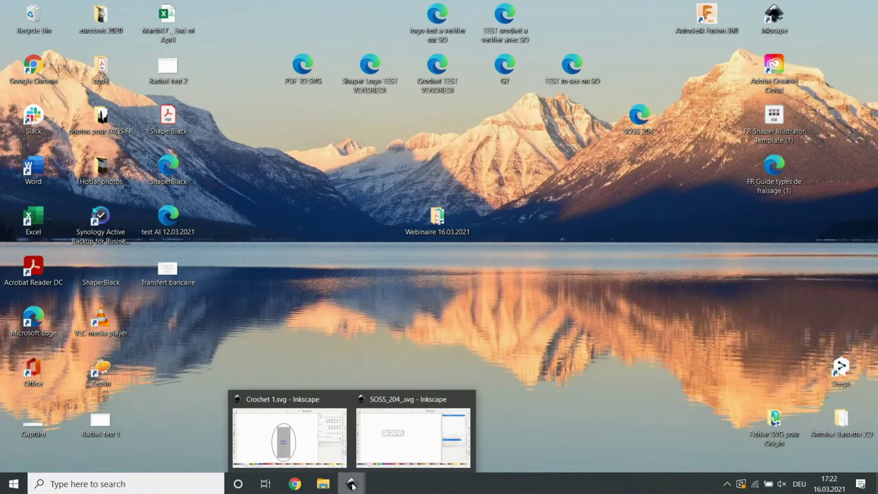
key(alt+Tab)
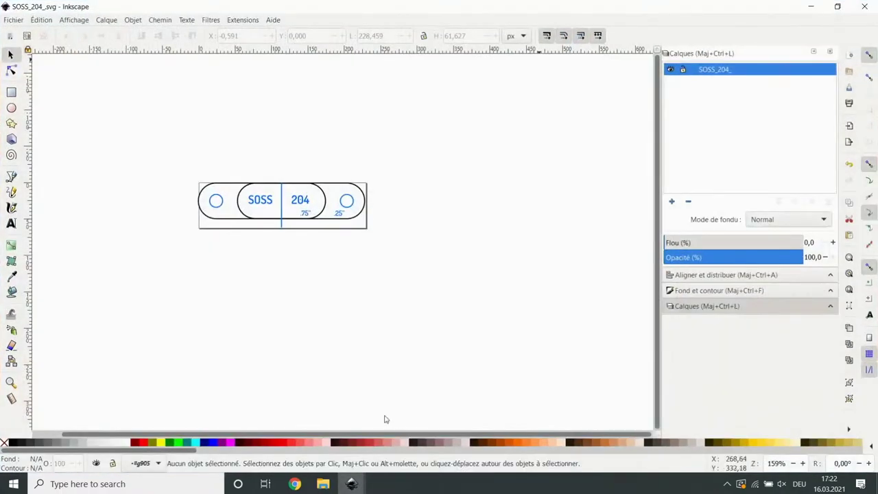
click(15, 20)
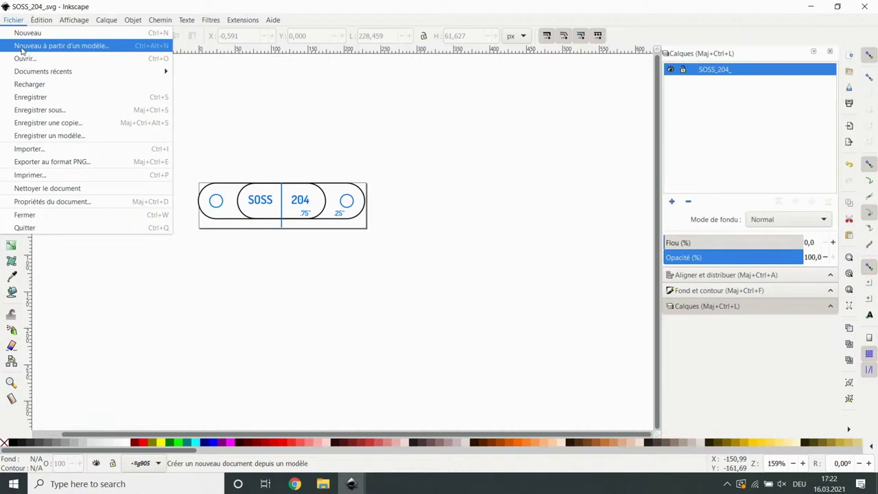
click(24, 58)
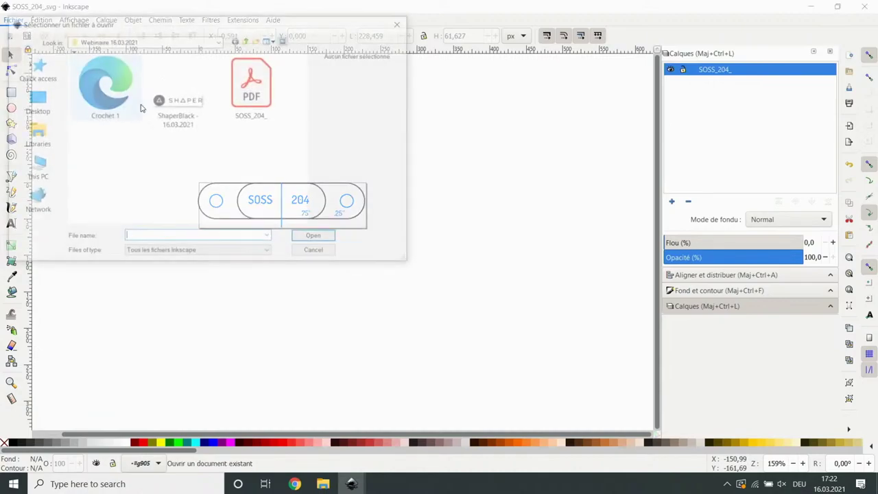
click(190, 116)
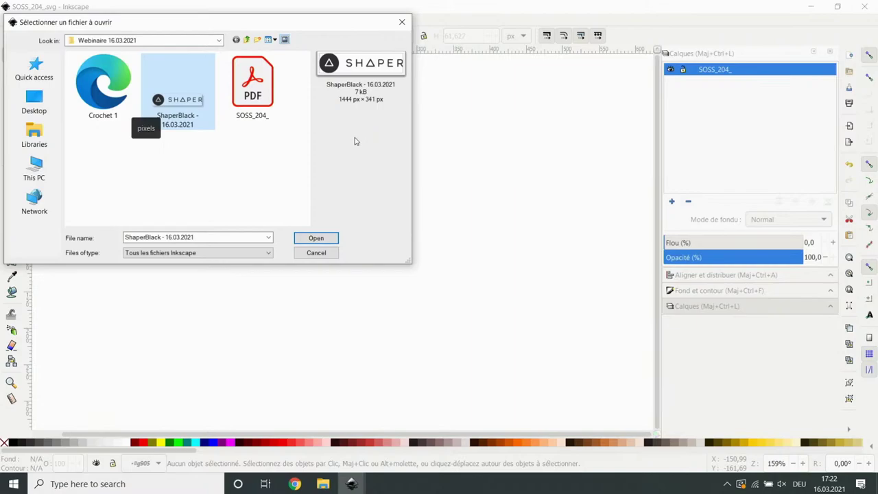
click(333, 238)
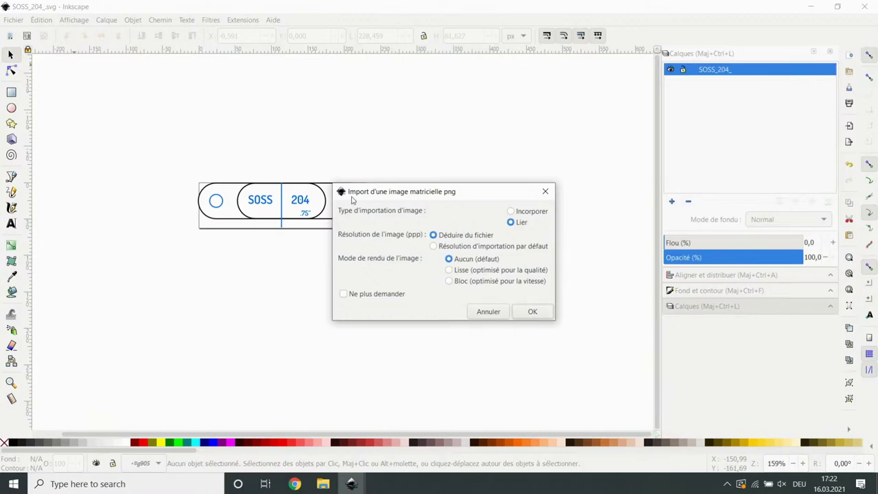
click(533, 312)
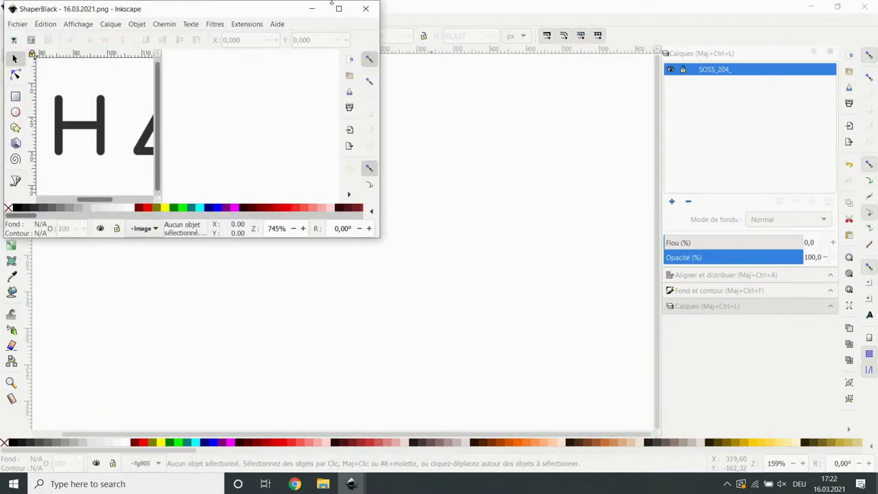
click(343, 9)
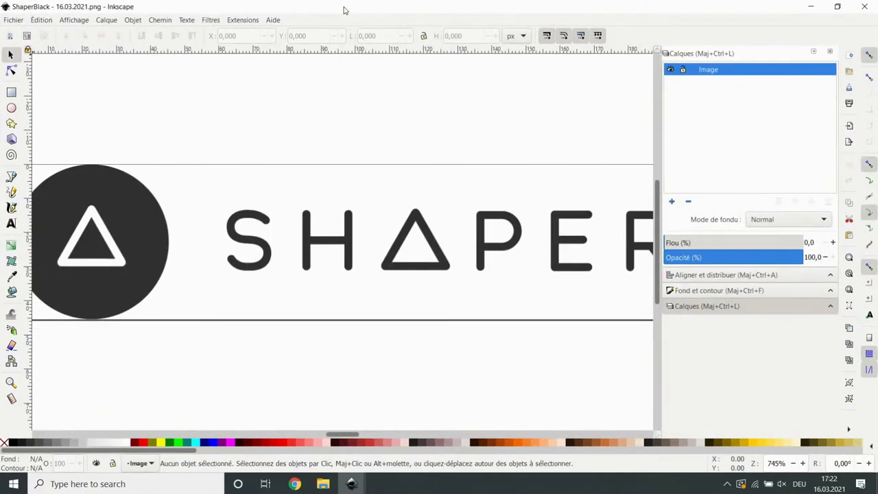
Examine the edge of the SHAPER logo's dark circle up close for pixelation, and bring the whole logo back into view
scroll(300, 107, down, 2)
scroll(405, 308, up, 1)
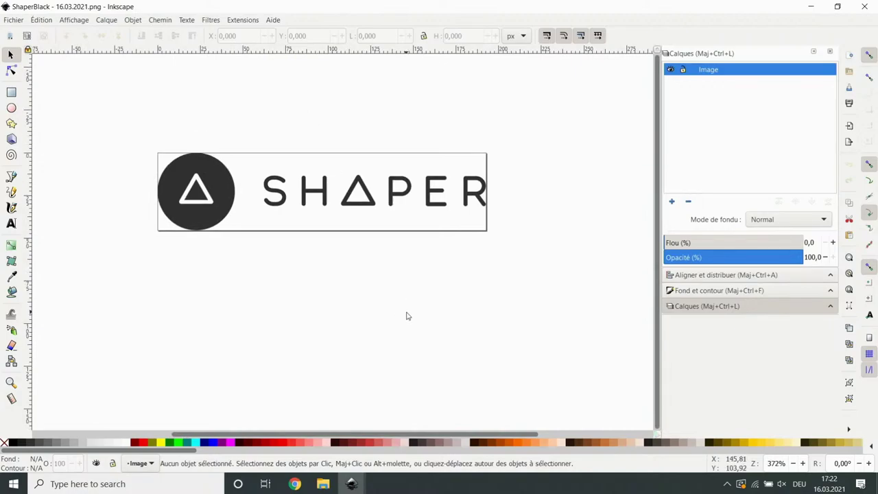
scroll(406, 315, up, 1)
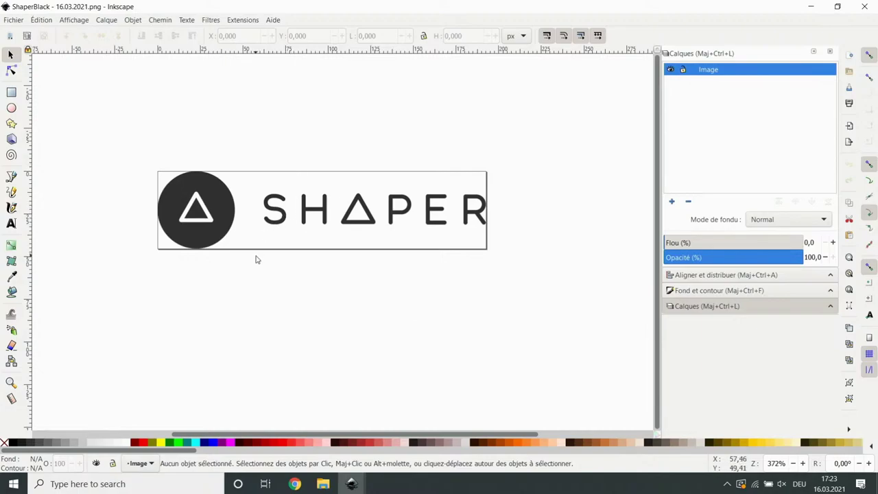
scroll(215, 175, up, 5)
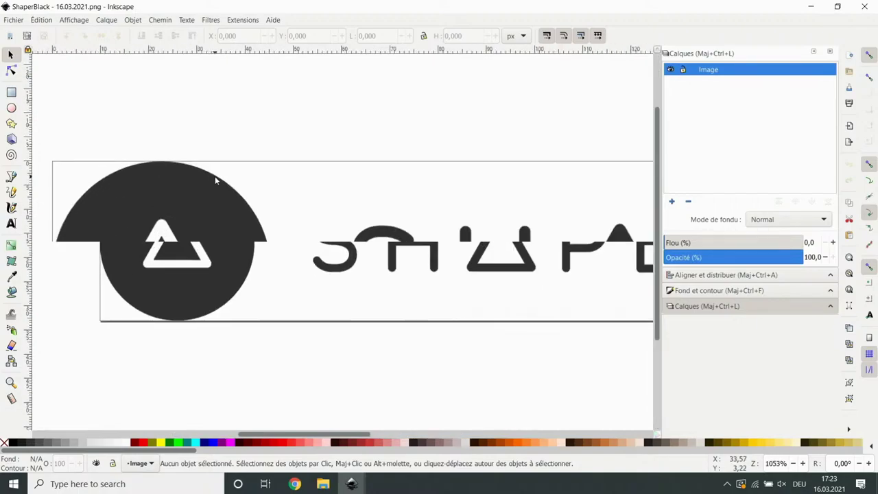
scroll(215, 176, up, 6)
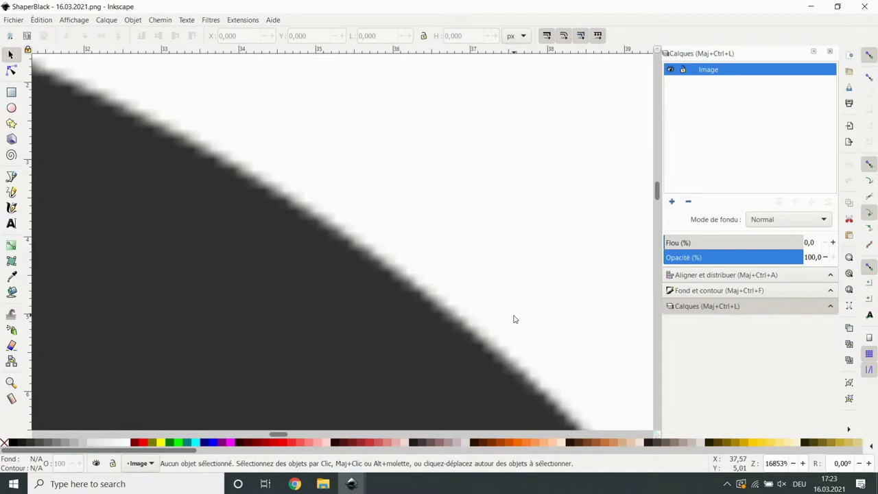
scroll(513, 319, down, 8)
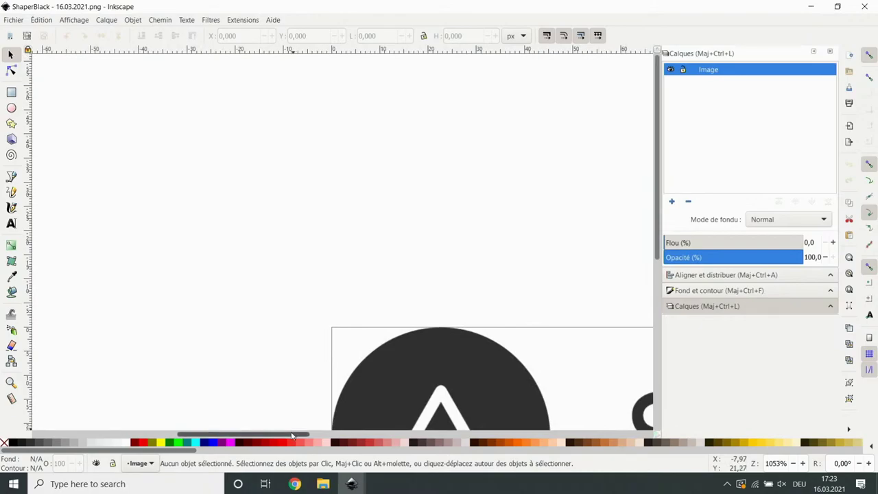
drag(302, 433, 411, 433)
scroll(359, 253, down, 2)
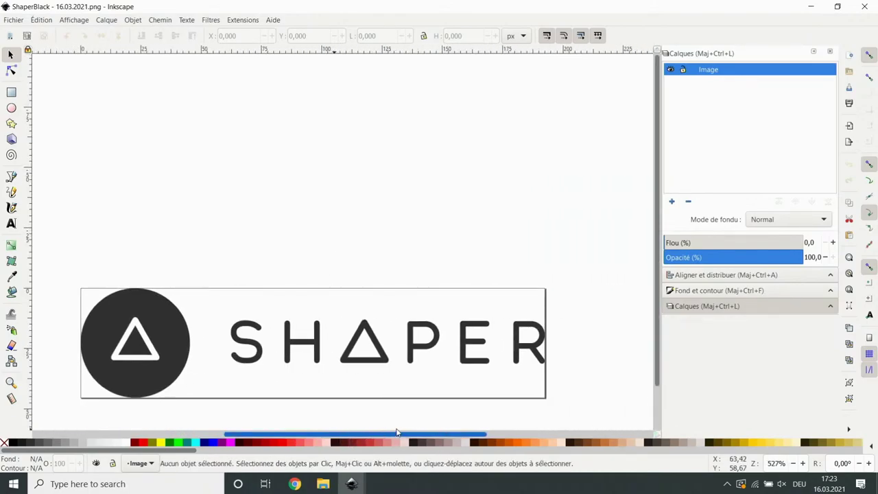
scroll(377, 373, down, 4)
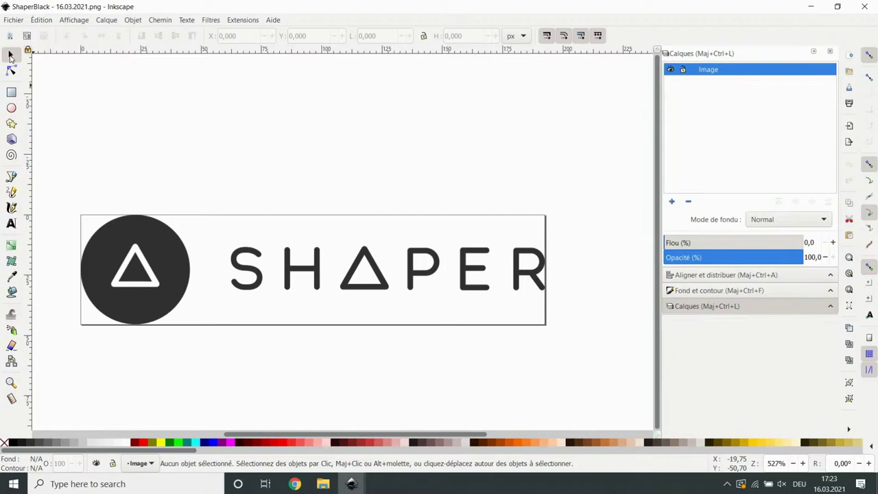
Vectorize the SHAPER logo image in a single pass using Seuil de luminosité with a threshold of 0,450
drag(66, 173, 564, 337)
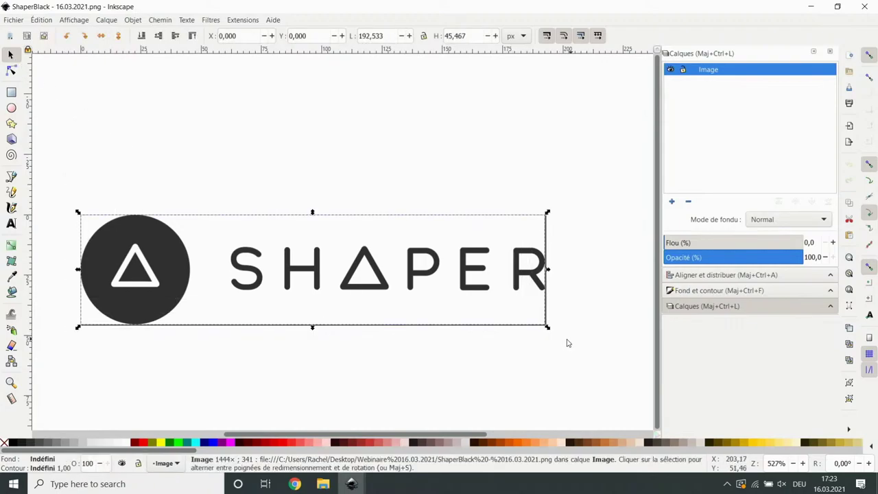
click(162, 20)
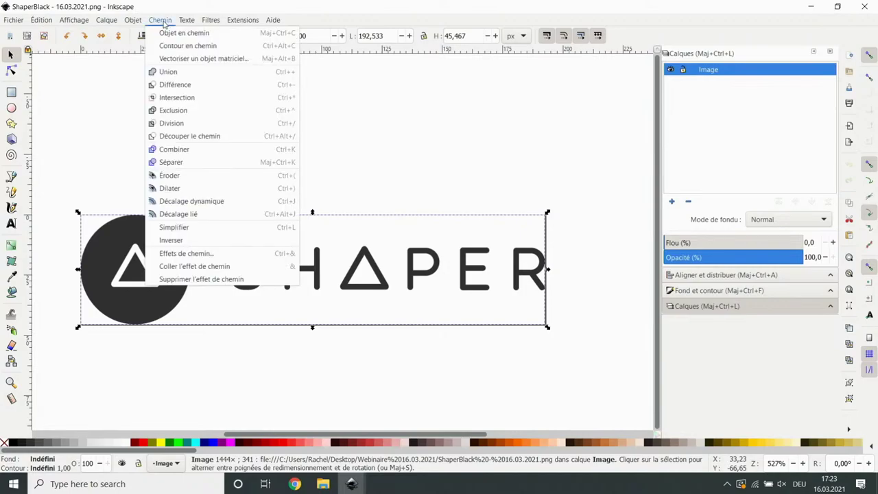
click(182, 61)
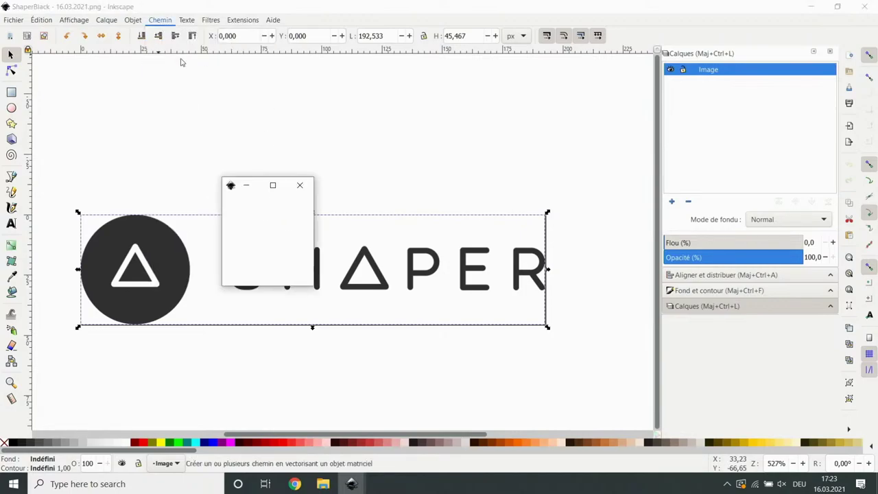
drag(419, 191, 422, 121)
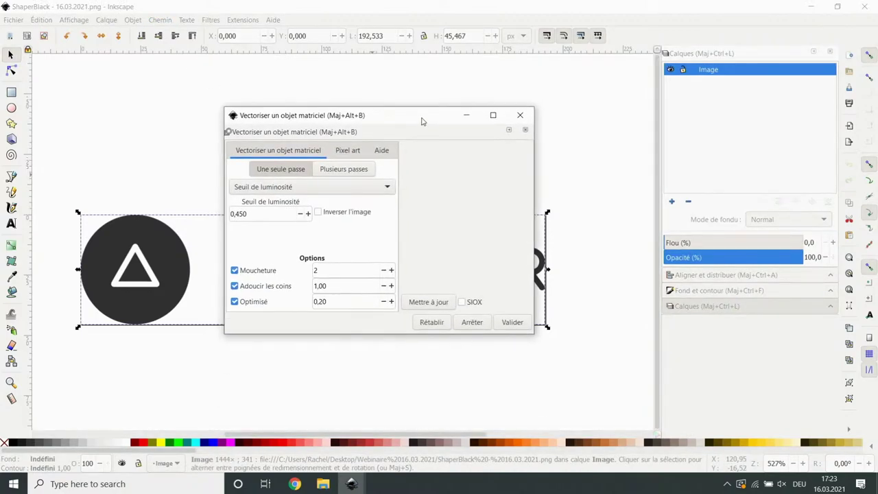
click(388, 188)
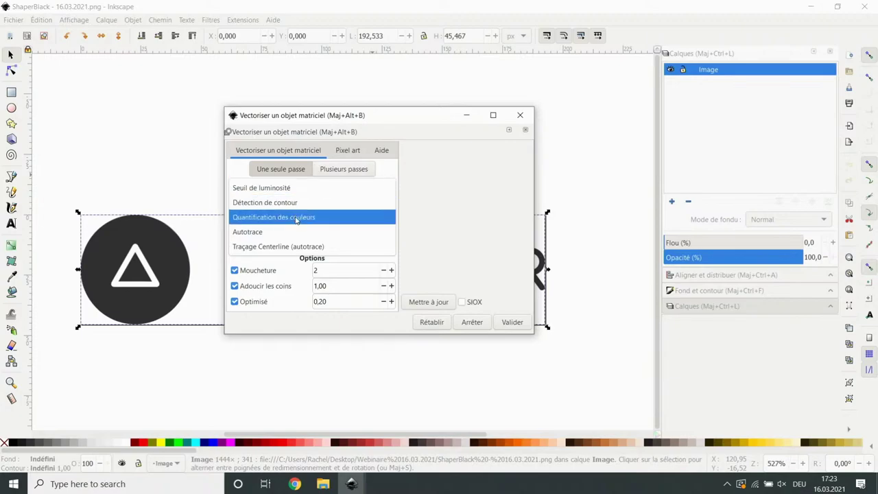
click(385, 172)
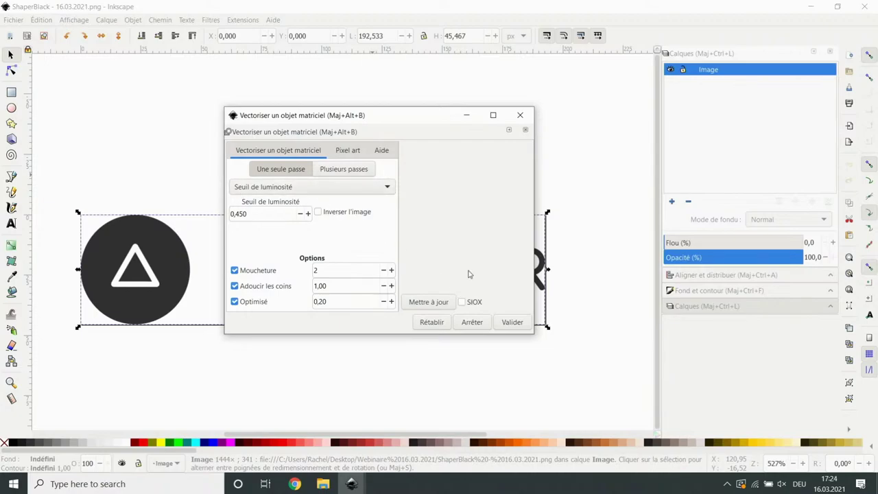
click(512, 322)
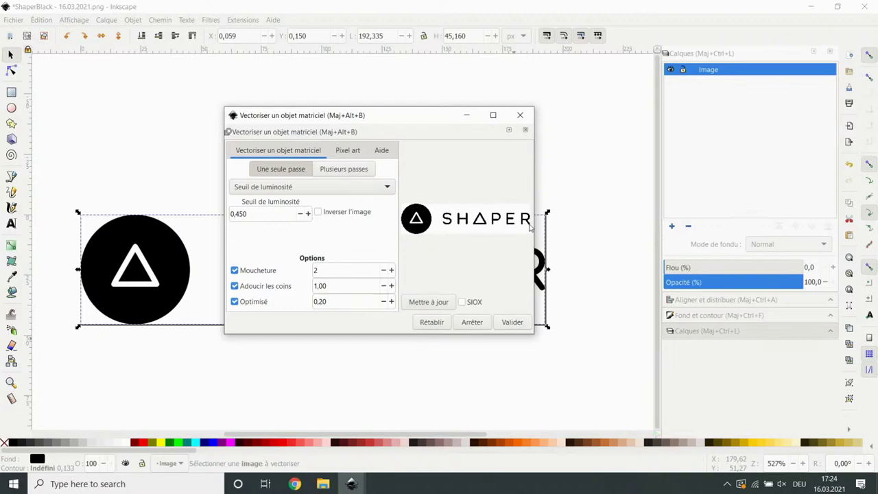
click(520, 114)
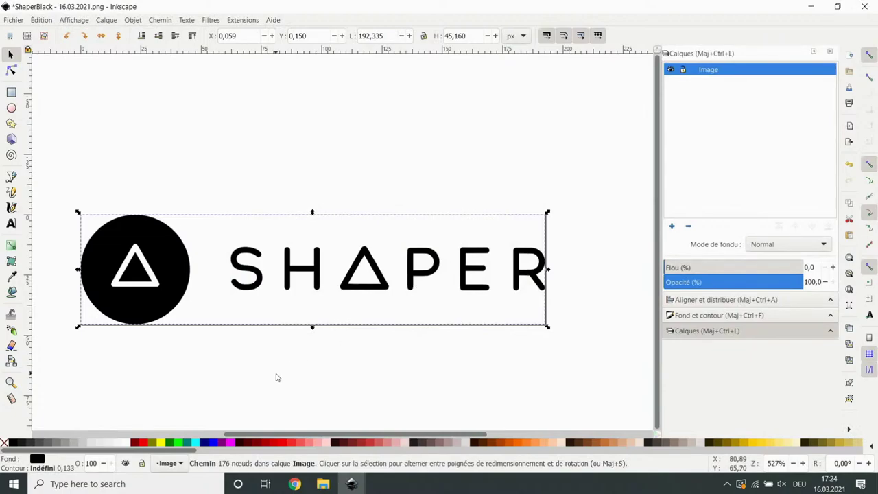
Move the black traced logo above the original dark grey PNG image so the two sit apart
click(174, 265)
drag(178, 273, 173, 149)
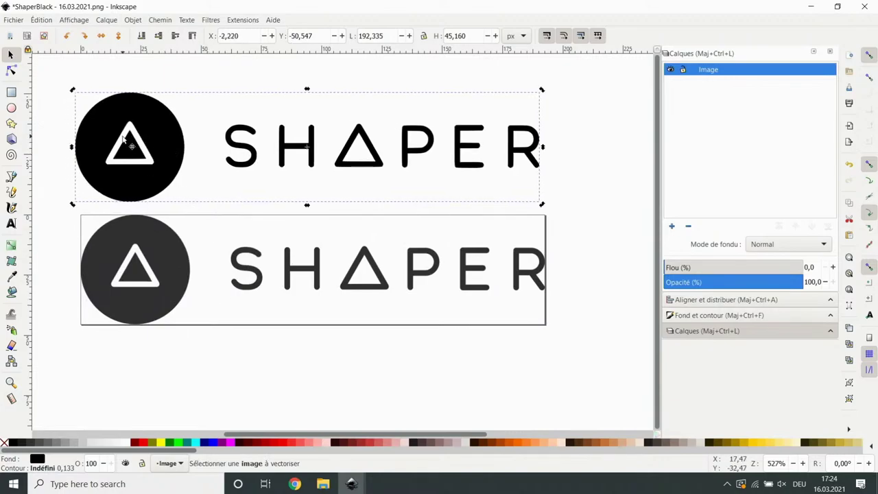
click(177, 270)
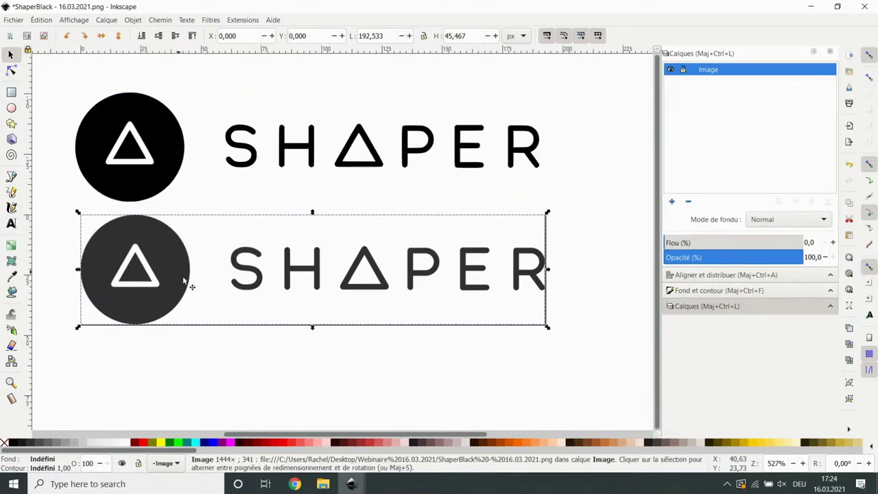
click(160, 167)
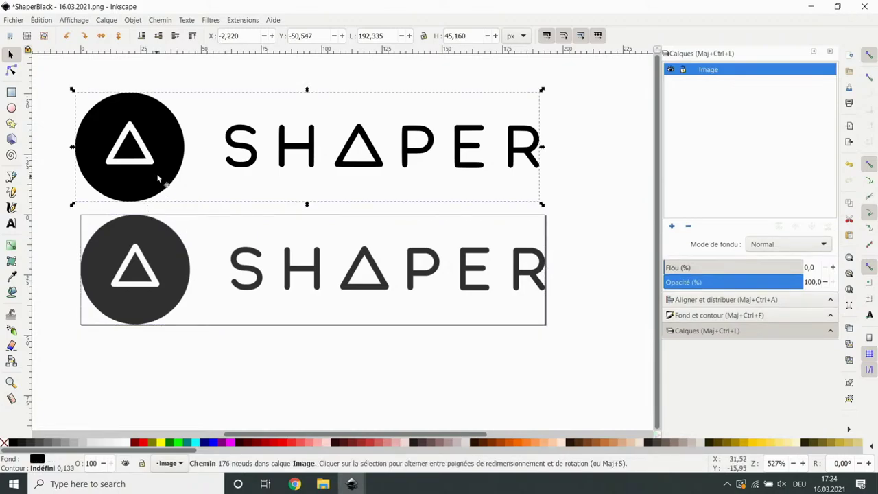
drag(157, 173, 161, 181)
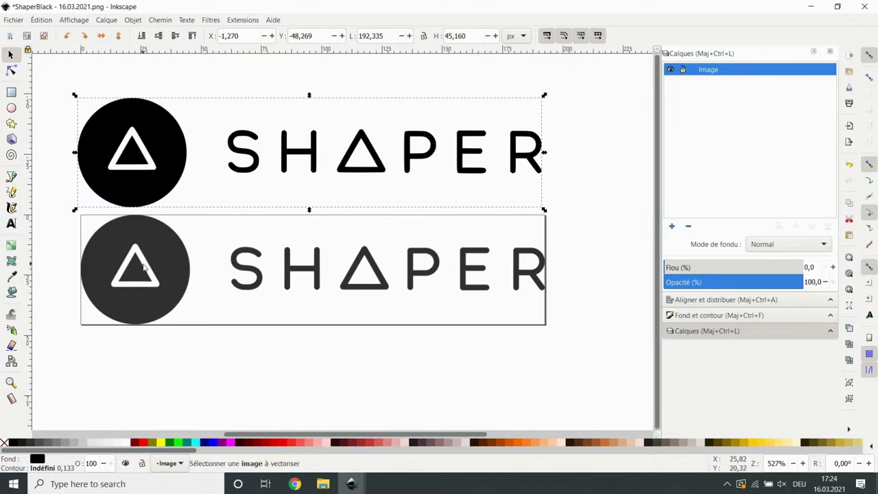
Compare the circle edges of the traced and bitmap logos up close, and delete the original PNG image
scroll(143, 198, up, 5)
scroll(229, 338, up, 3)
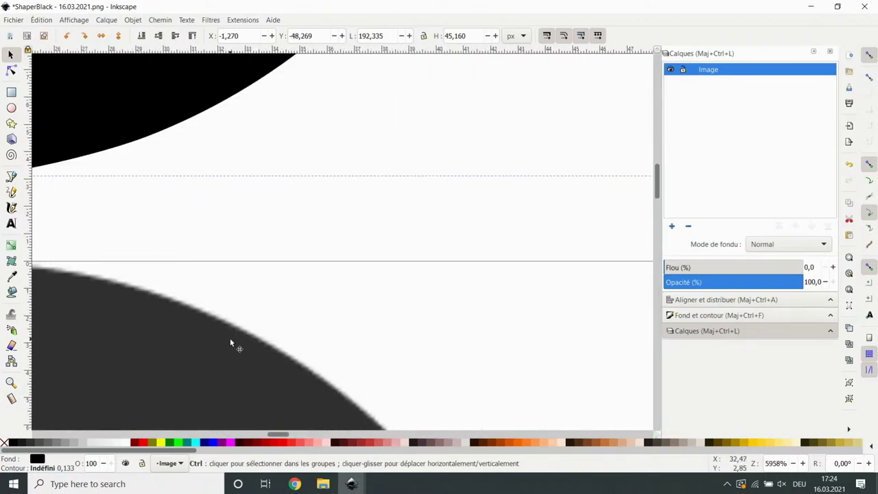
scroll(229, 338, down, 2)
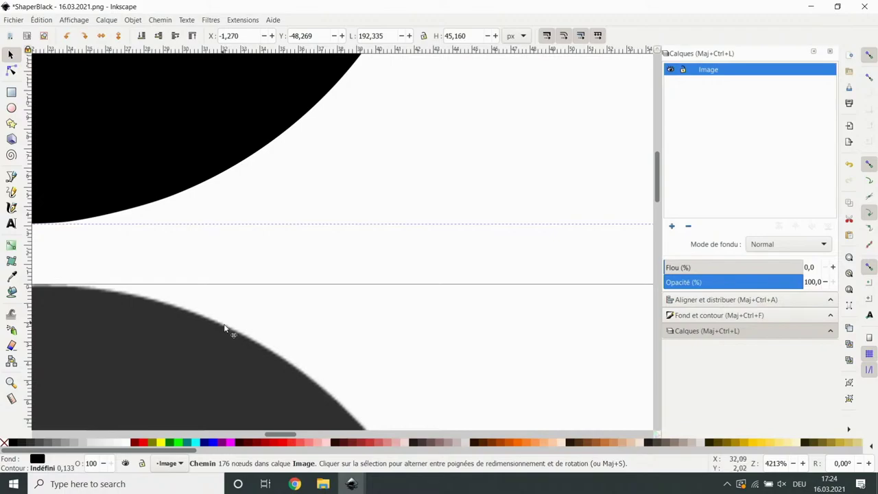
click(285, 371)
scroll(267, 337, down, 6)
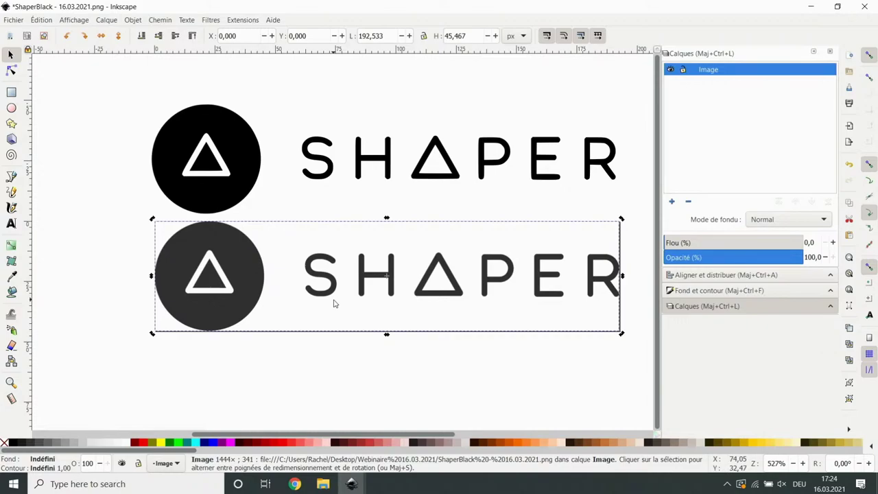
key(Delete)
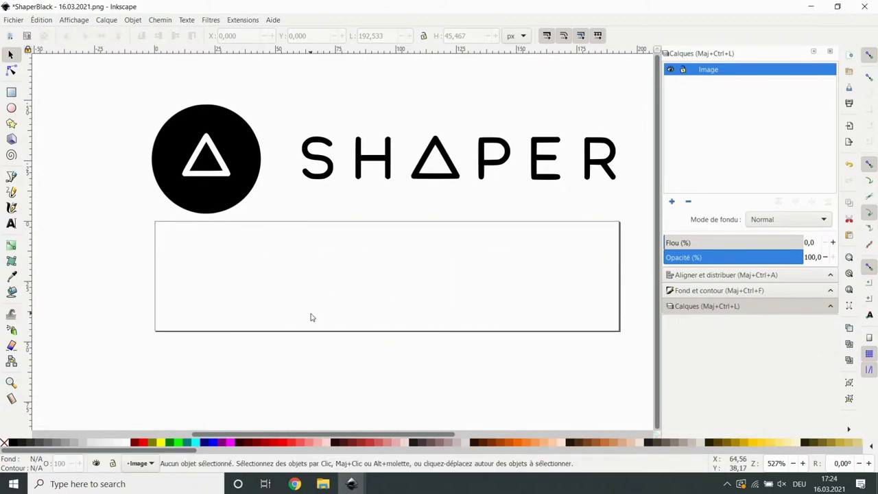
Give the traced SHAPER logo a white fill and a grey outline, and check the resulting contours
click(261, 180)
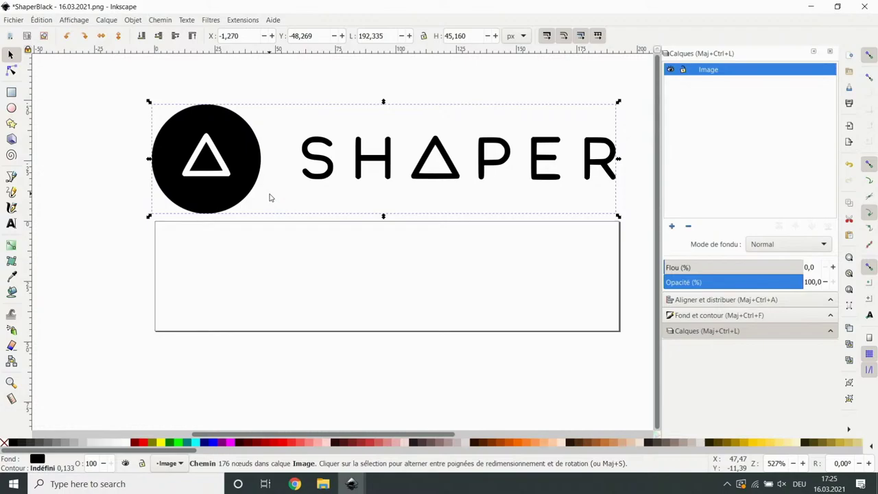
right_click(128, 444)
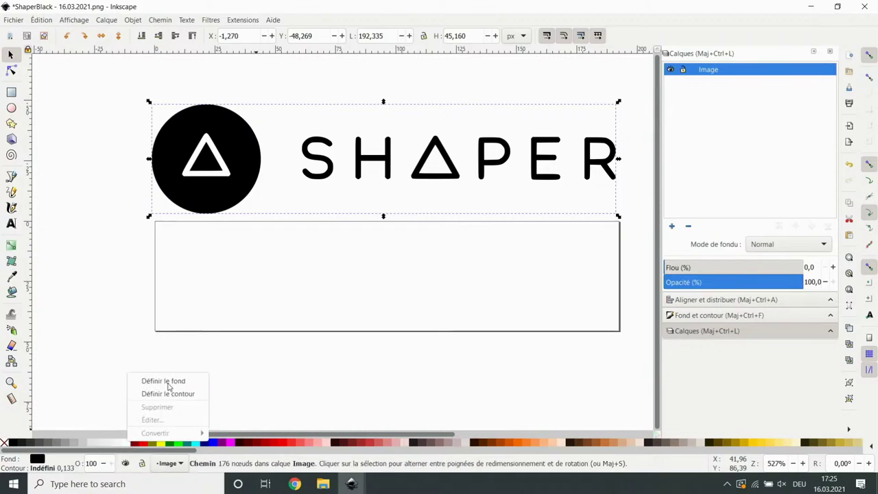
click(171, 382)
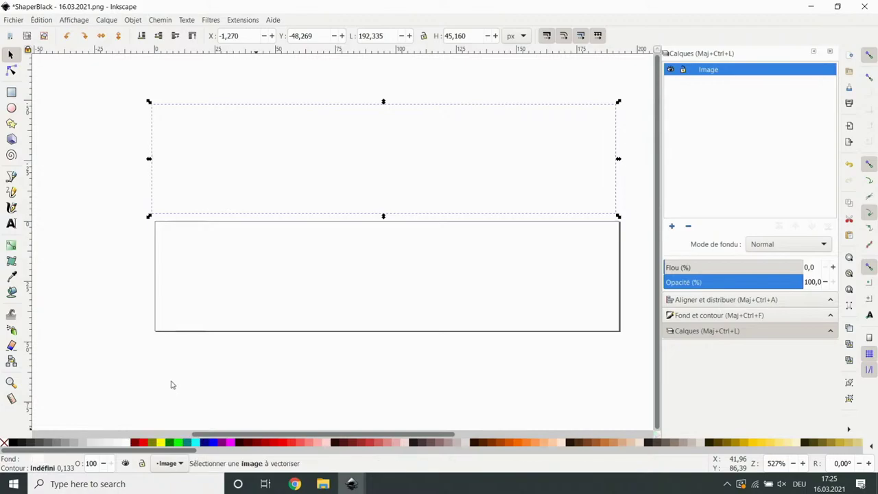
right_click(60, 446)
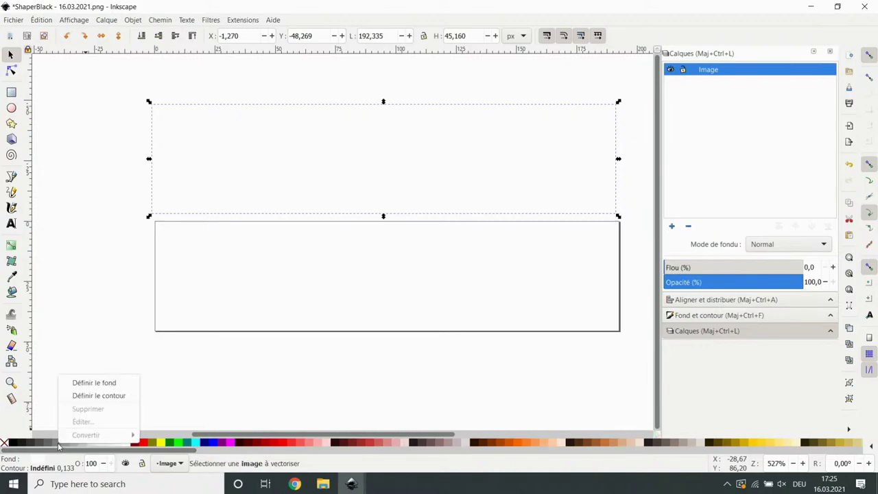
click(102, 396)
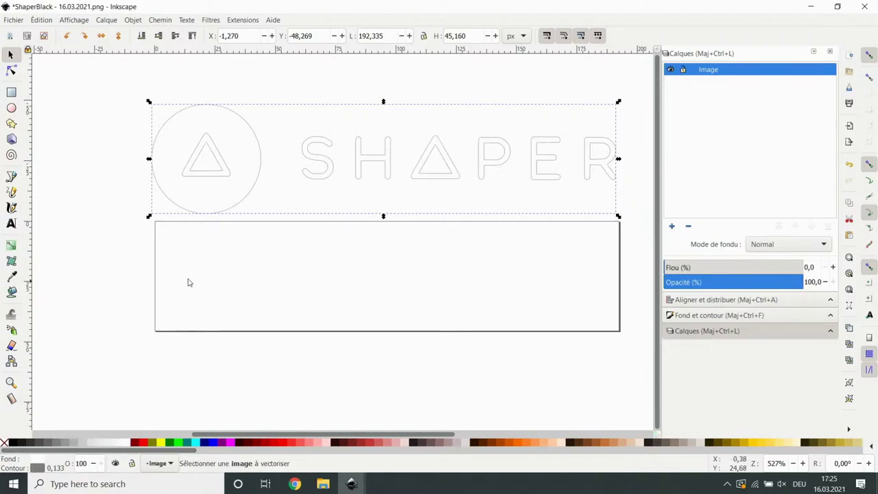
click(276, 260)
ctrl+scroll(449, 192, up, 7)
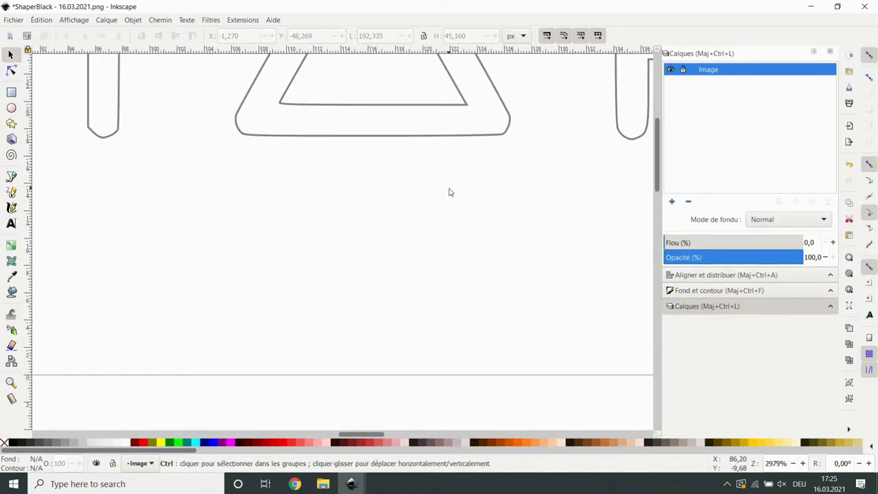
ctrl+scroll(449, 192, down, 6)
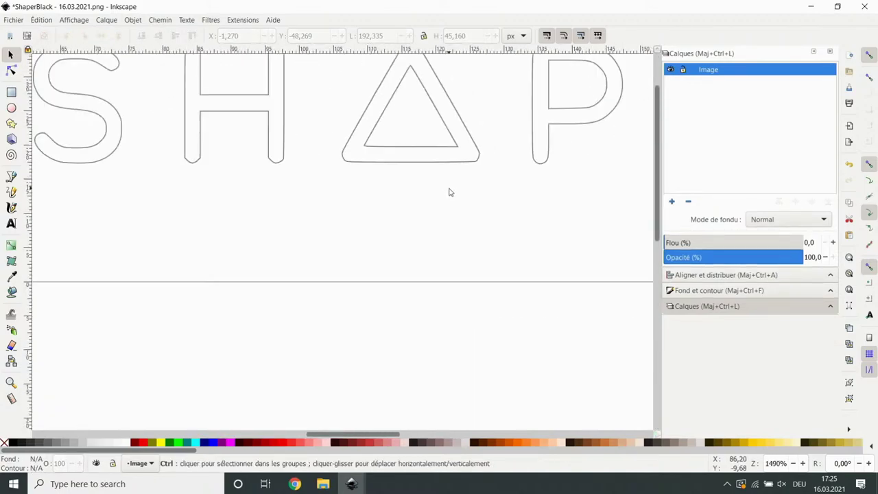
ctrl+scroll(449, 192, down, 3)
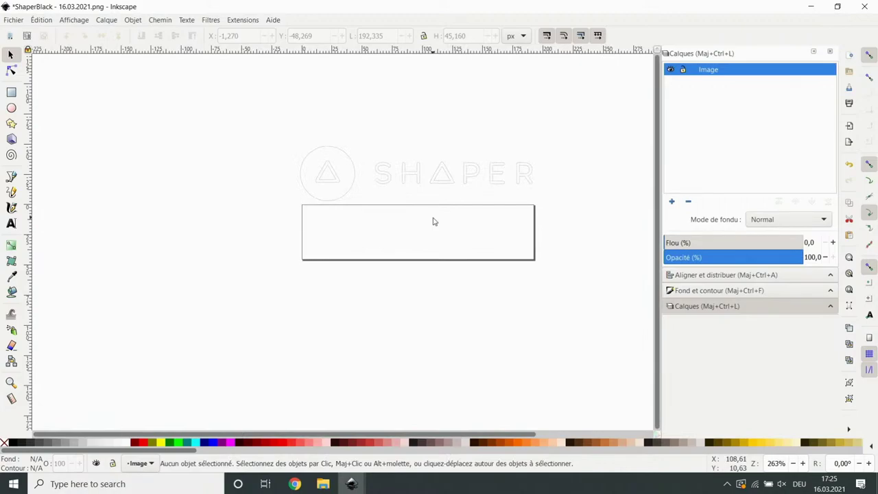
Save the traced logo as logo Shaper in the Webinaire 16.03.2021 folder, using the SVG simple (*.svg) format
click(446, 180)
click(13, 20)
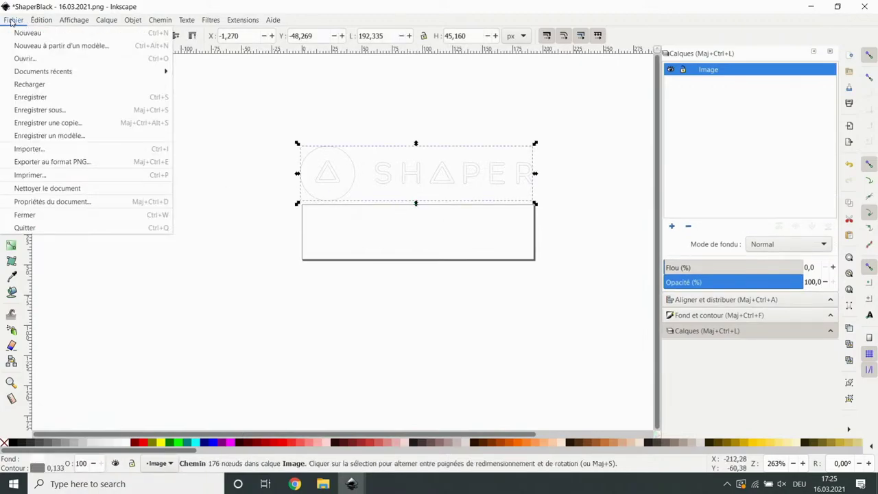
click(72, 110)
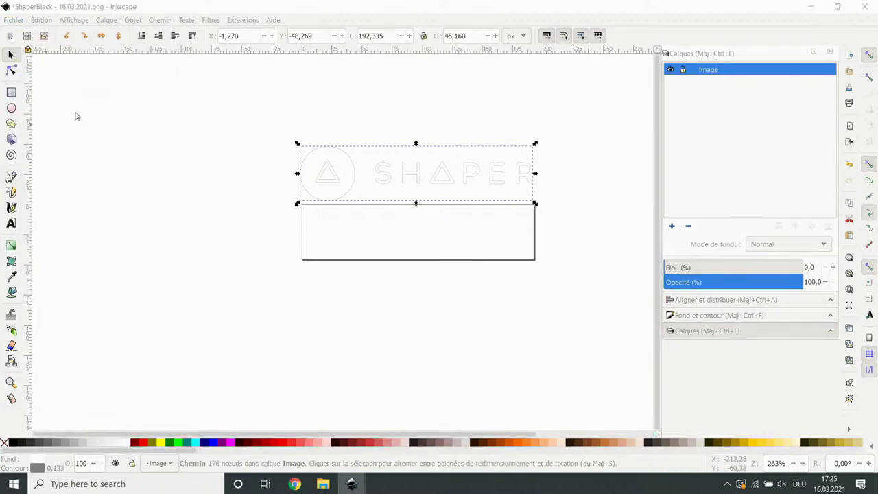
key(BackSpace)
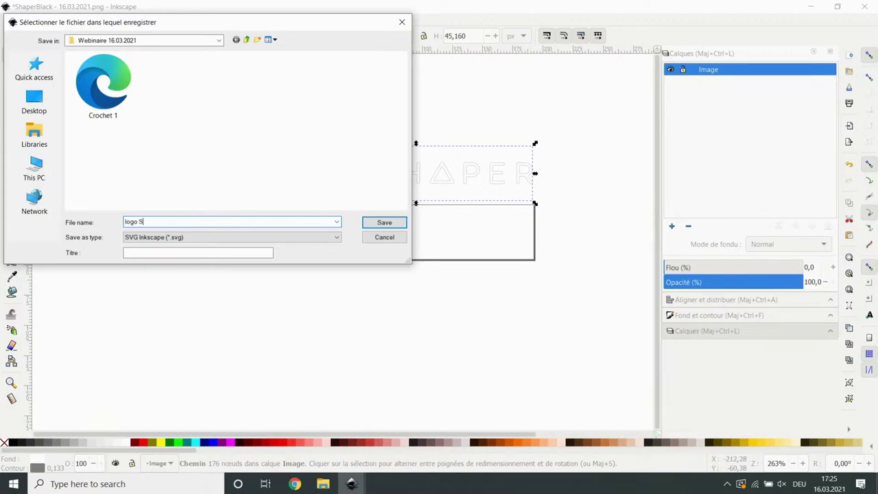
click(335, 238)
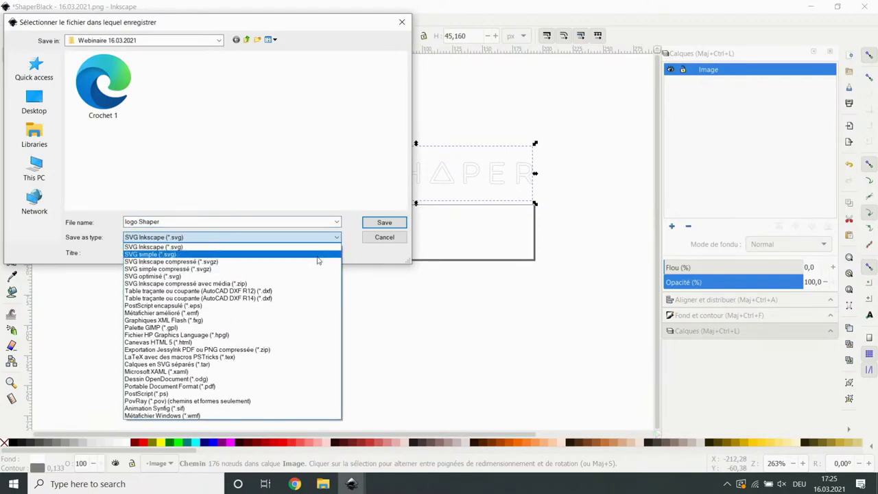
click(317, 255)
click(397, 222)
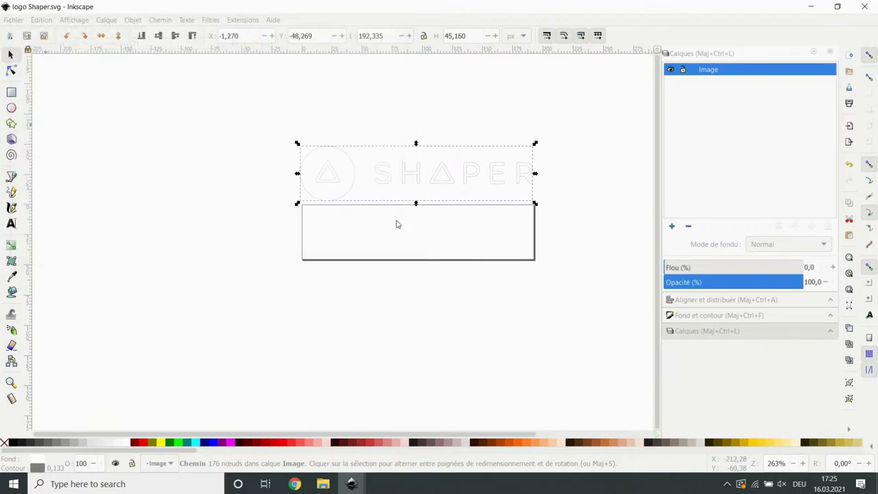
Switch to ShaperHub in Chrome and upload the logo Shaper file to the Live folder of Origin Files
mouse_move(294, 484)
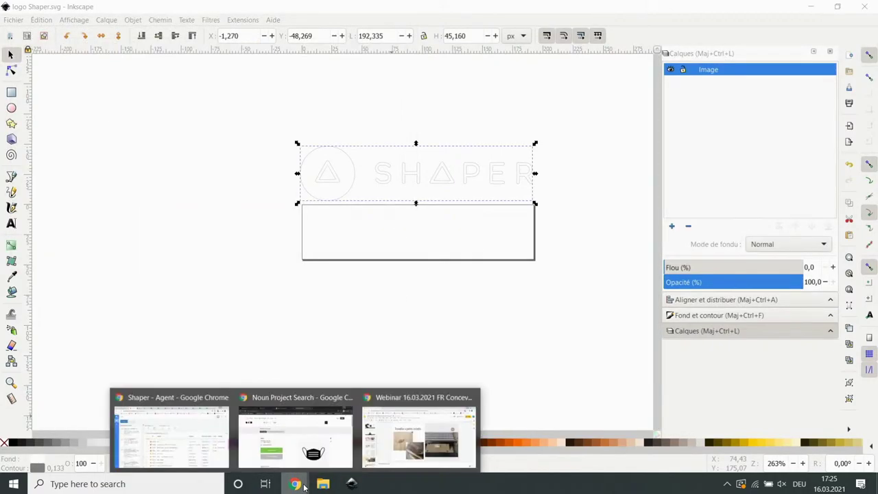
click(303, 453)
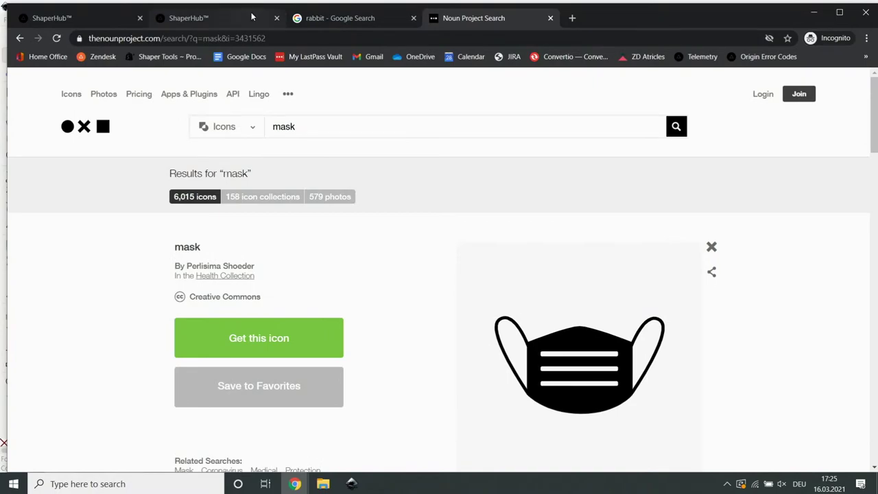
click(96, 23)
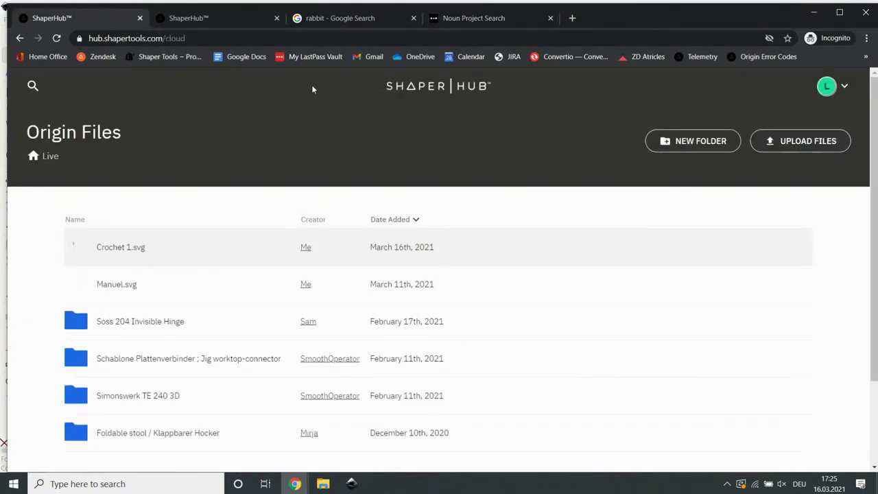
click(810, 146)
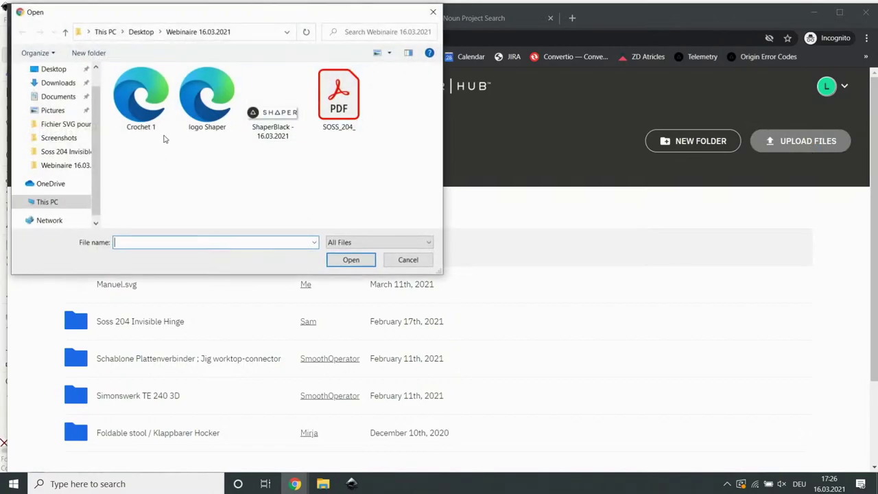
click(359, 263)
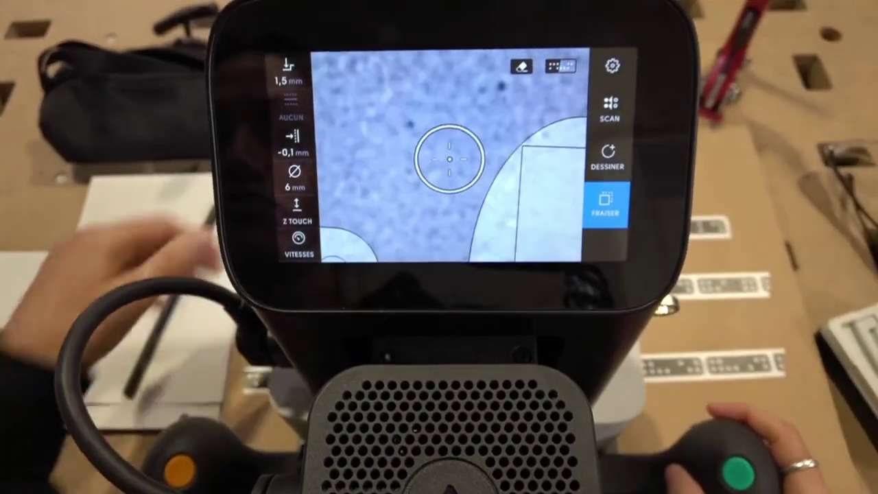
click(290, 106)
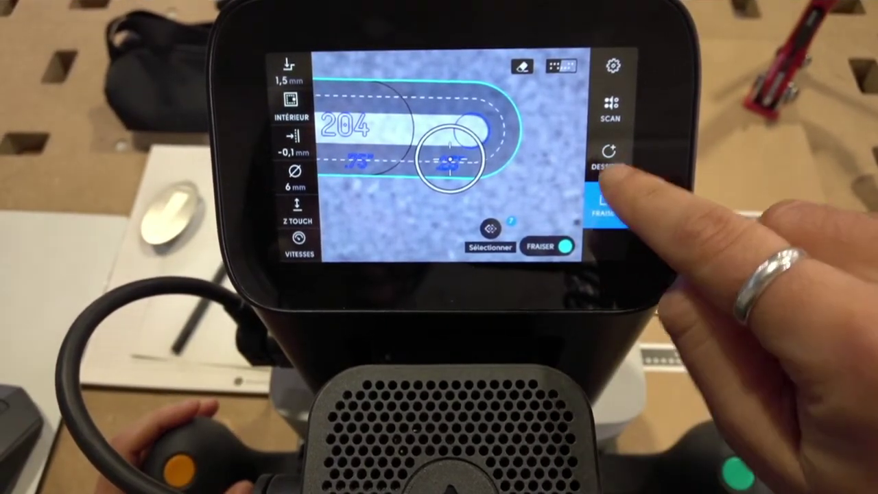
click(607, 156)
click(433, 232)
click(541, 94)
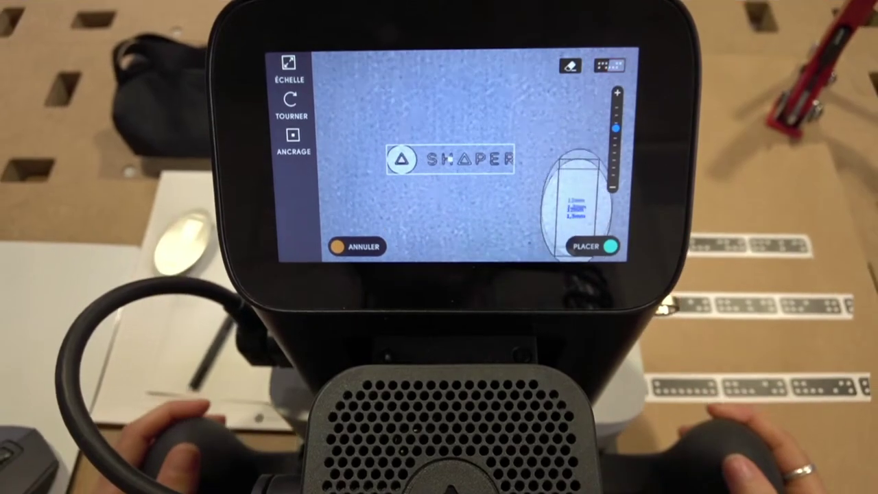
key(Return)
click(450, 159)
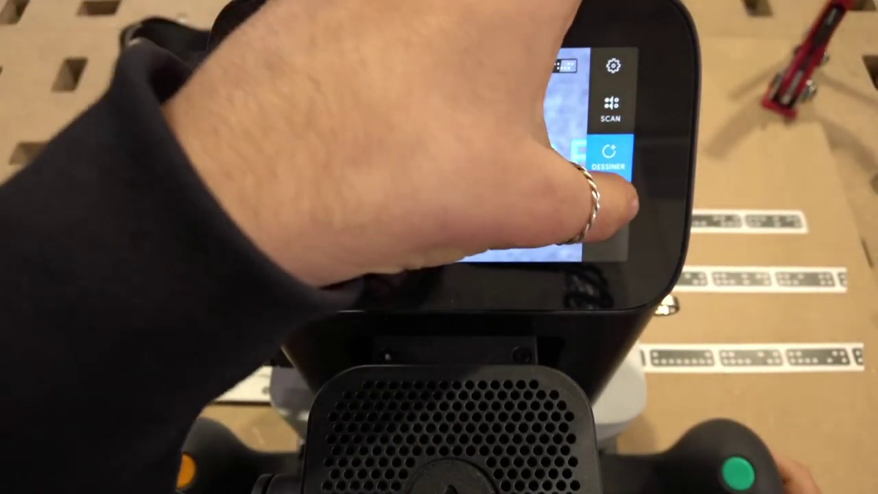
click(607, 201)
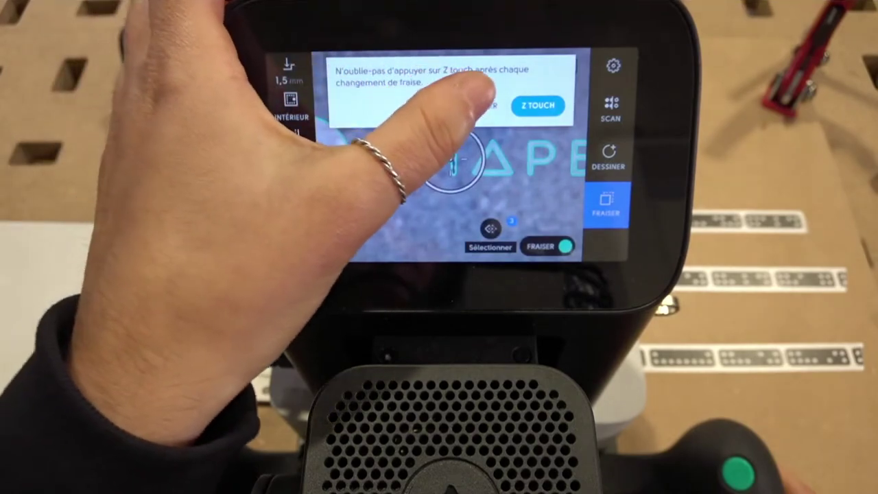
click(480, 105)
click(294, 77)
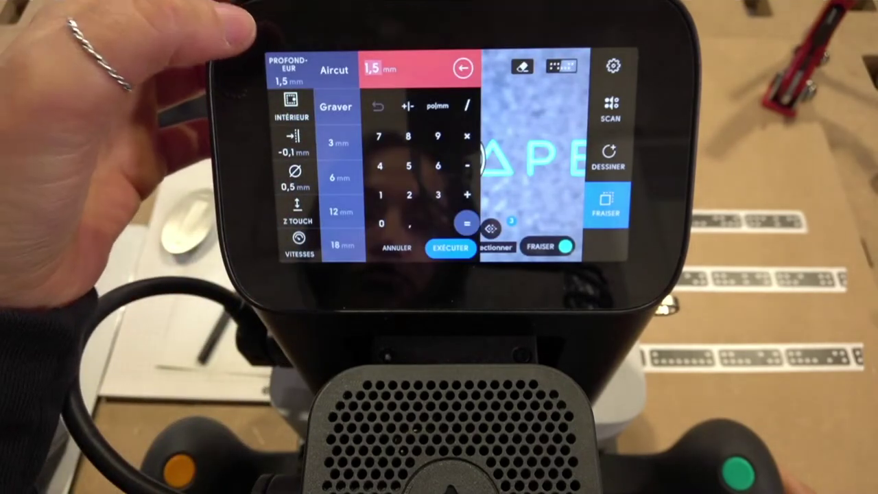